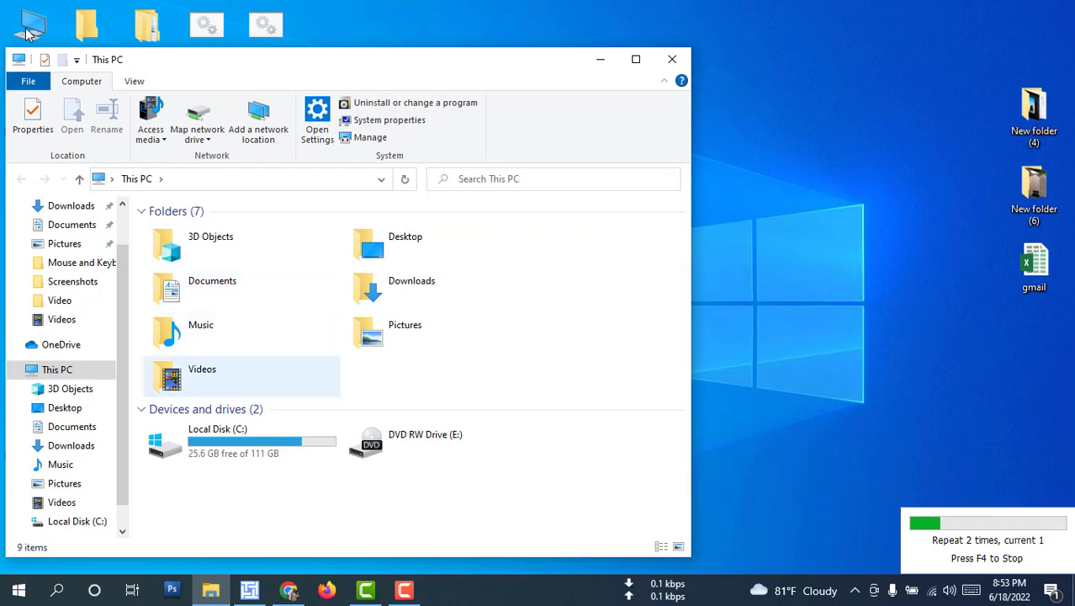
Step: Look over the folders, drives and navigation pane of This PC, and close the window
key("Down")
key("Down")
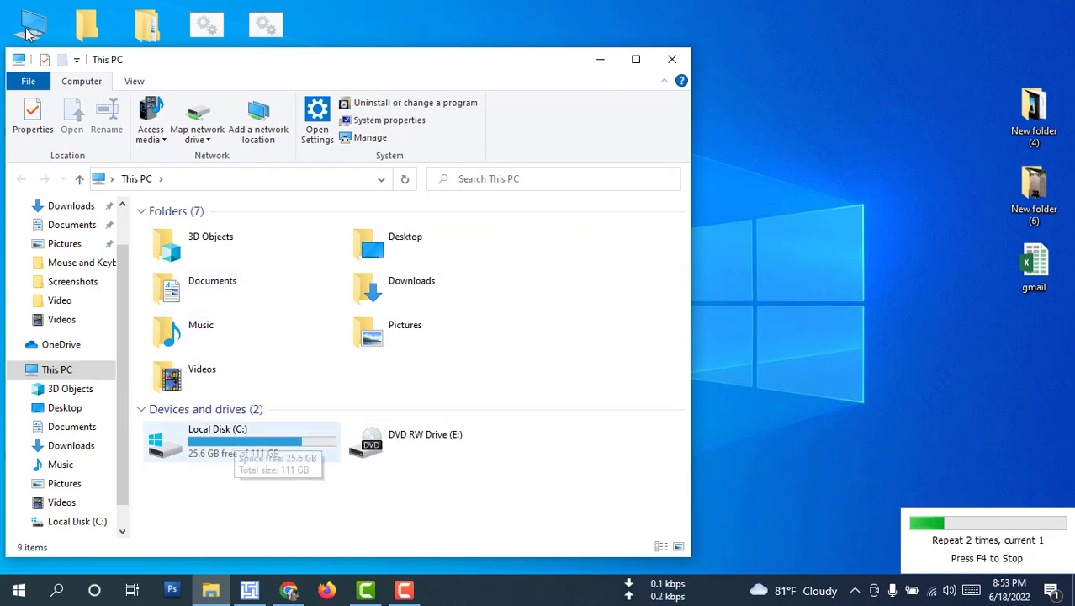
key("Up")
key("Up")
left_click(133, 378)
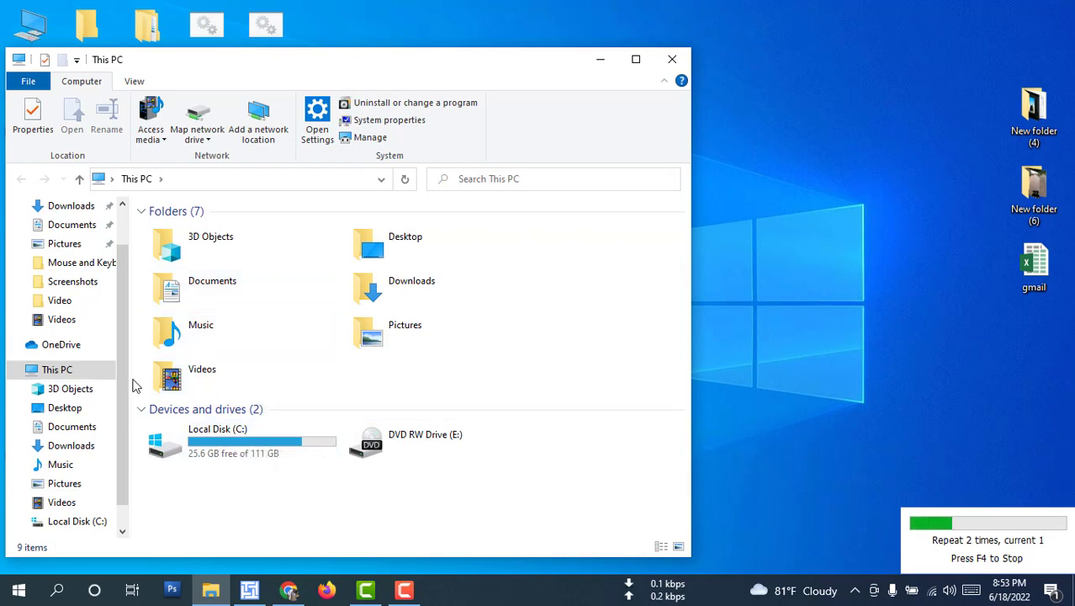
scroll(95, 384, "down", 1)
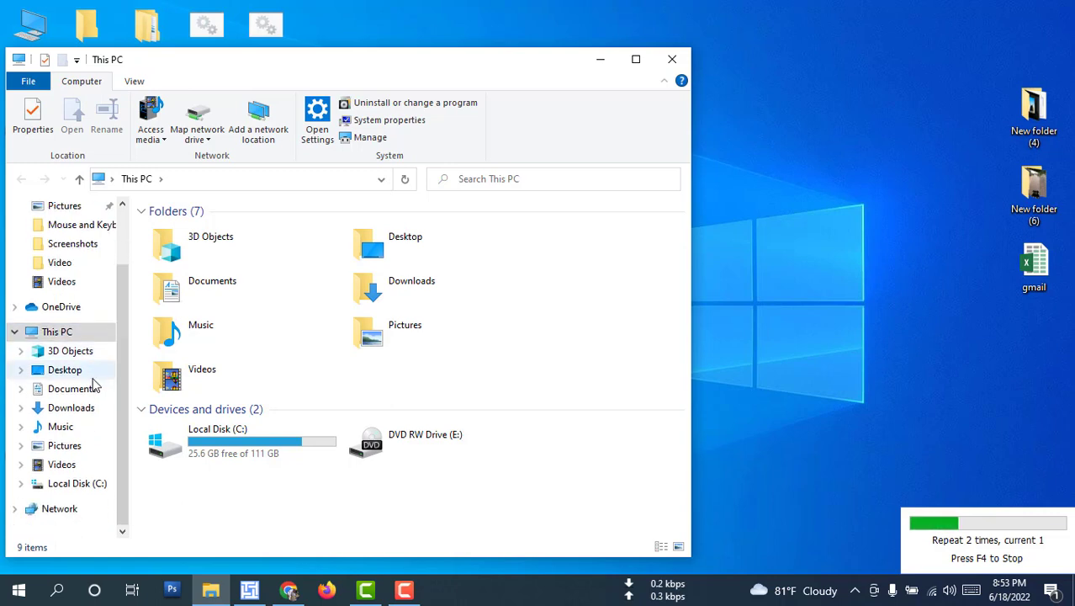
scroll(95, 384, "up", 2)
key("Up")
key("Up")
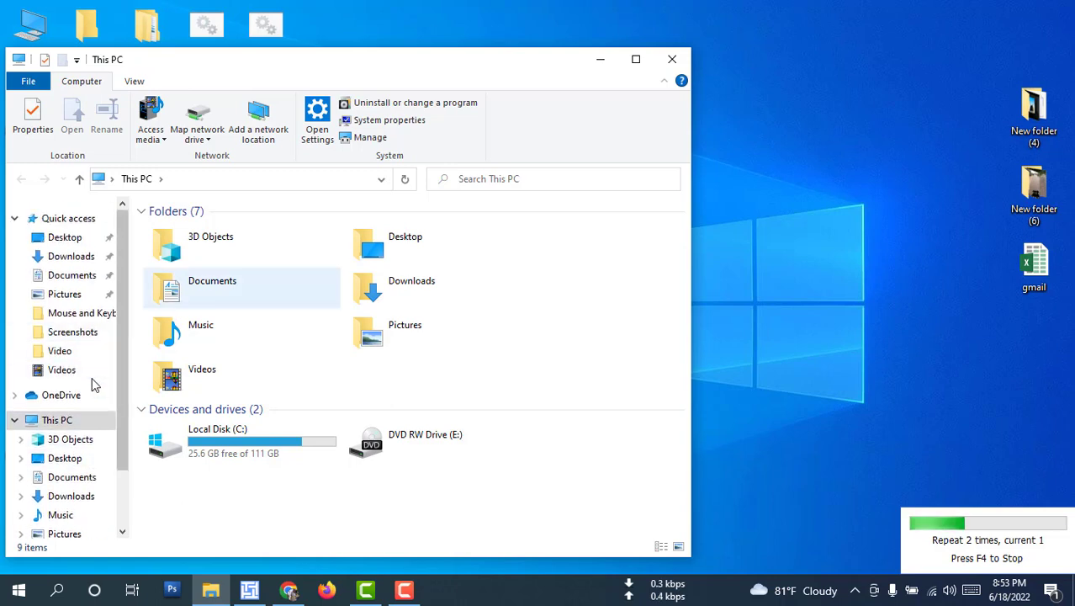
key("Up")
key("Right")
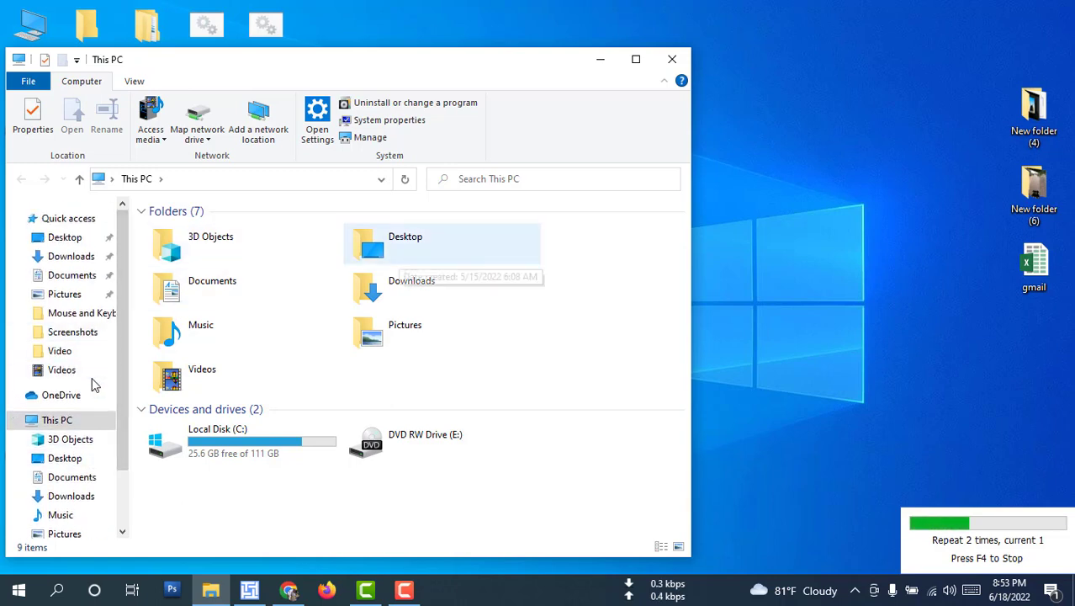
key("Up")
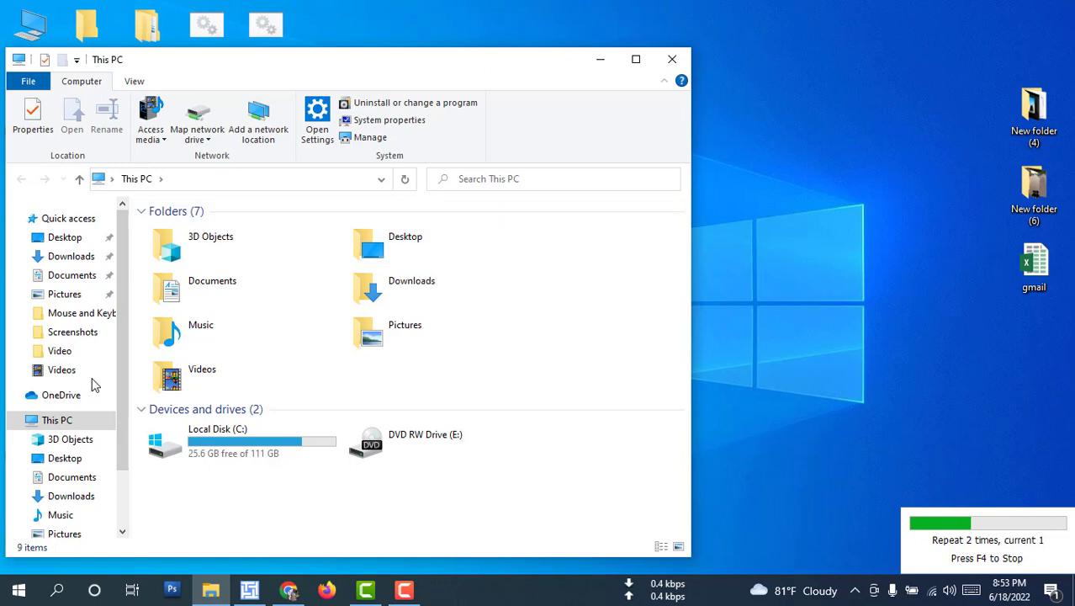
left_click(669, 61)
Step: Refresh the desktop twice
right_click(577, 73)
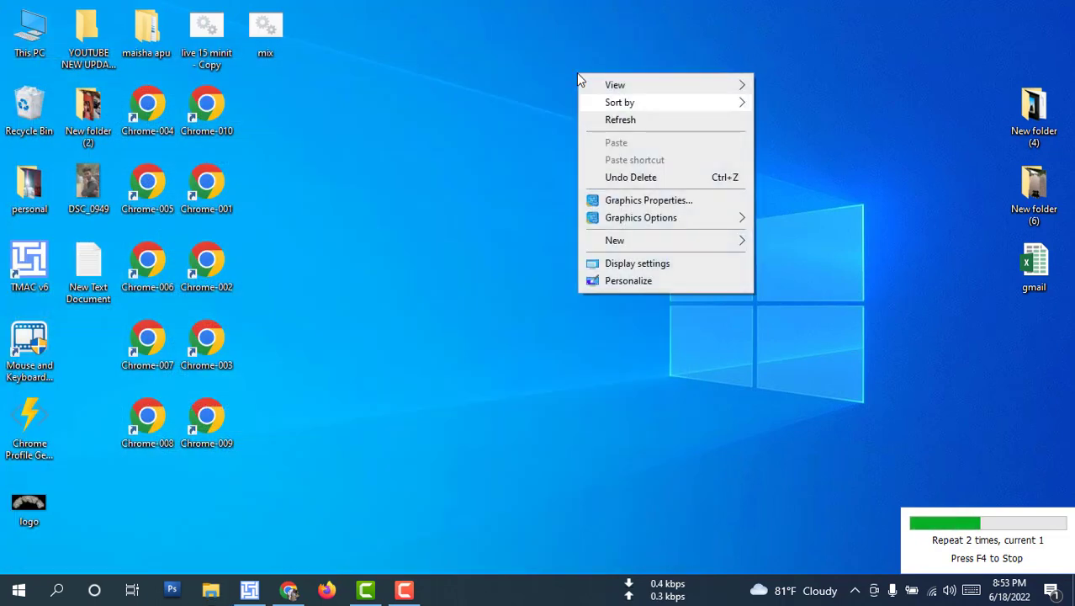
left_click(589, 120)
right_click(513, 77)
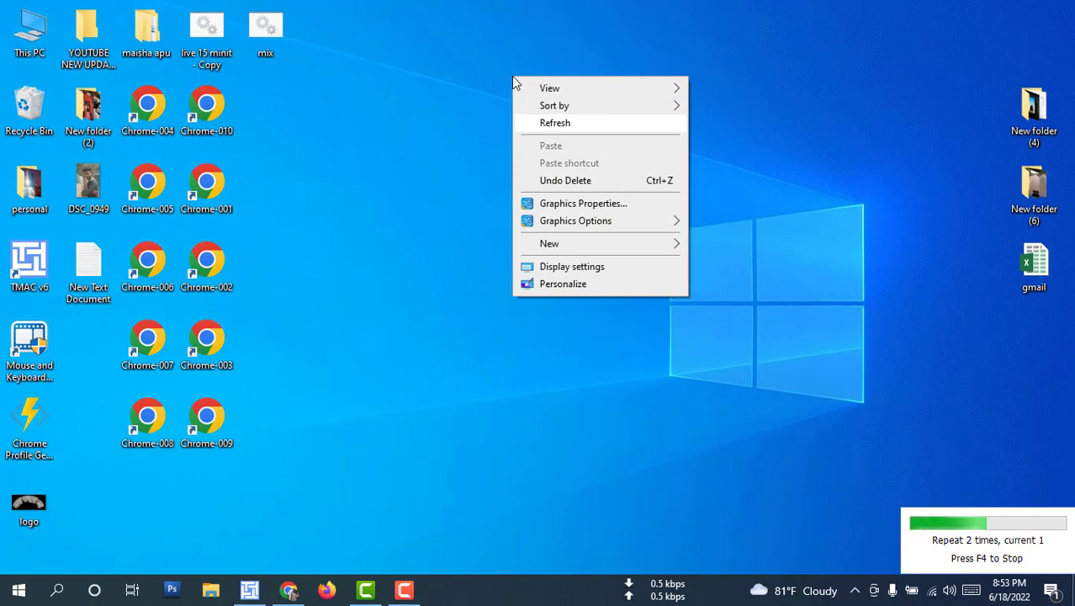
left_click(533, 130)
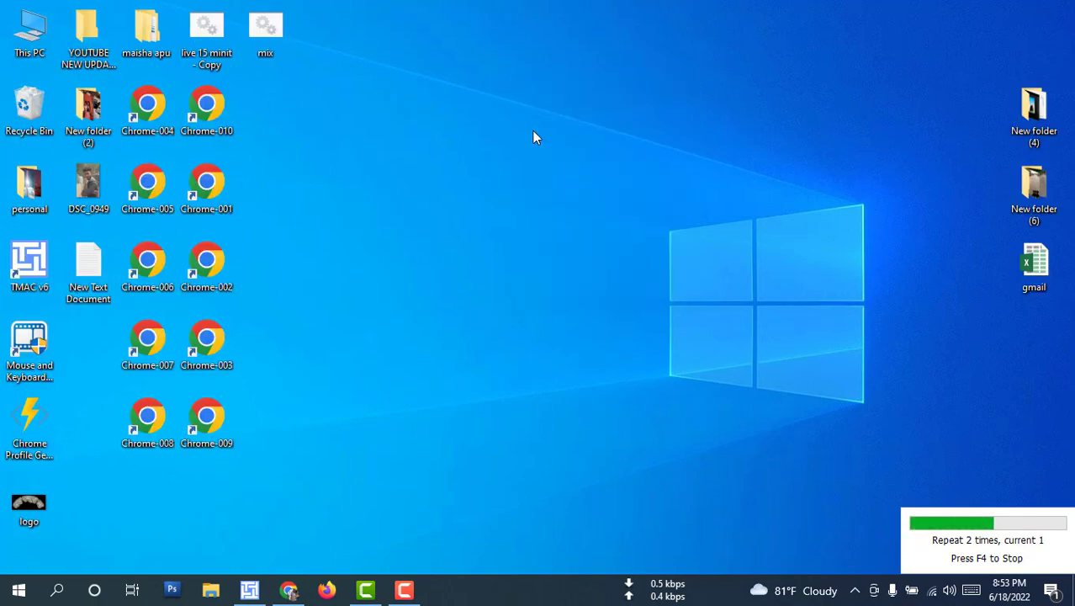
Step: Open the desktop folder New folder (4), look over its contents, and close it
double_click(1022, 133)
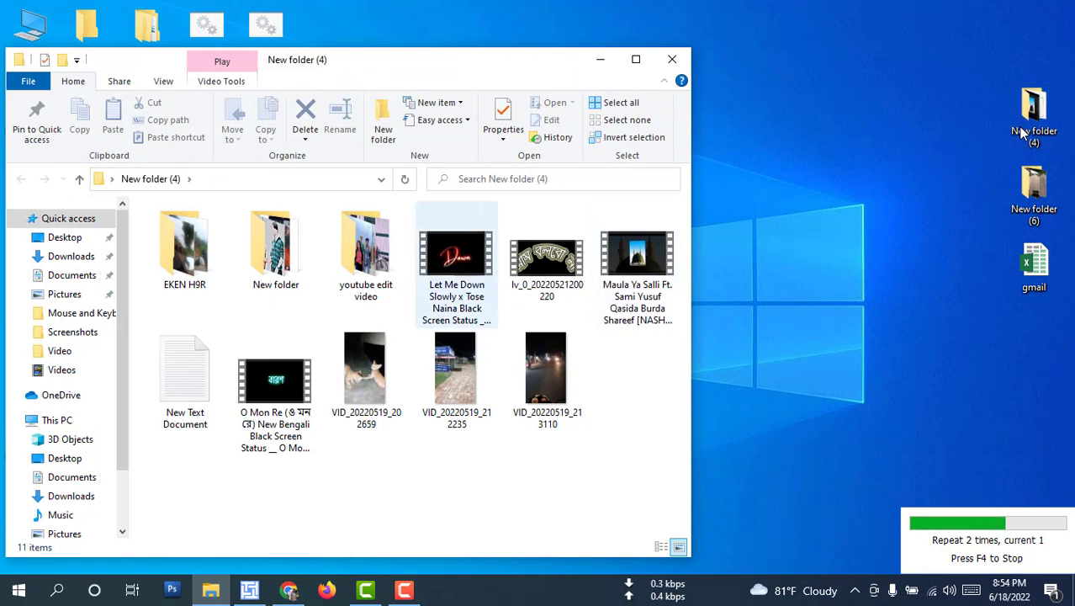
key("Down")
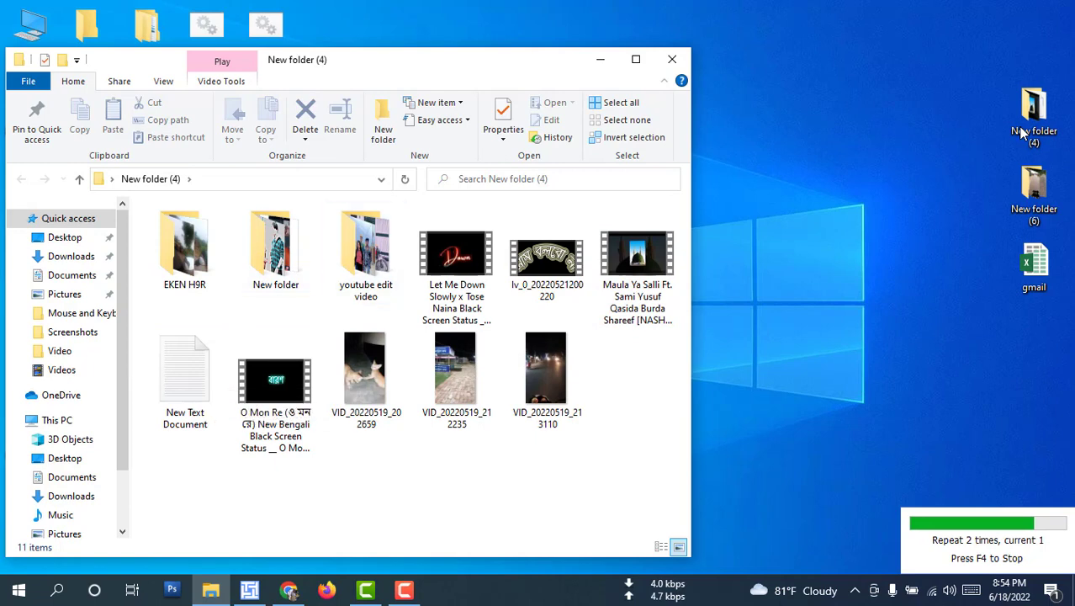
left_click(676, 62)
Step: Refresh the desktop four times
right_click(666, 62)
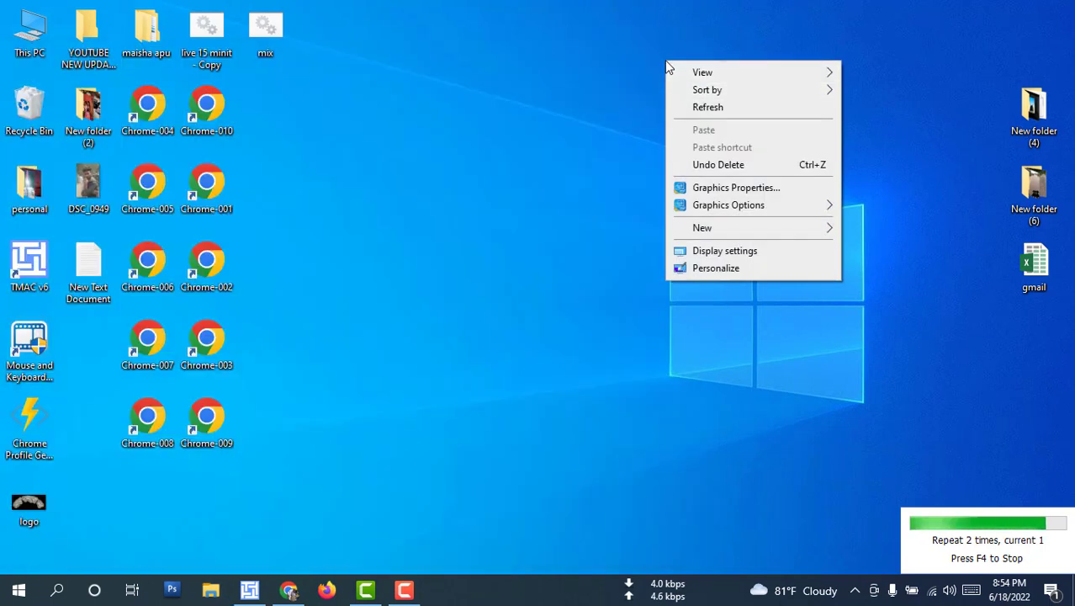
left_click(688, 115)
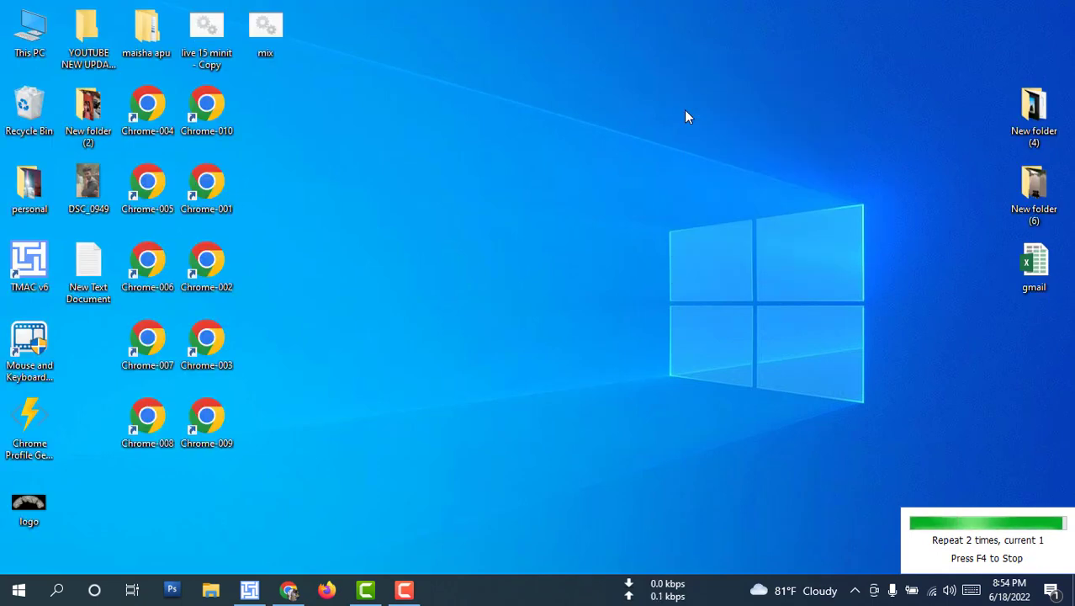
right_click(539, 83)
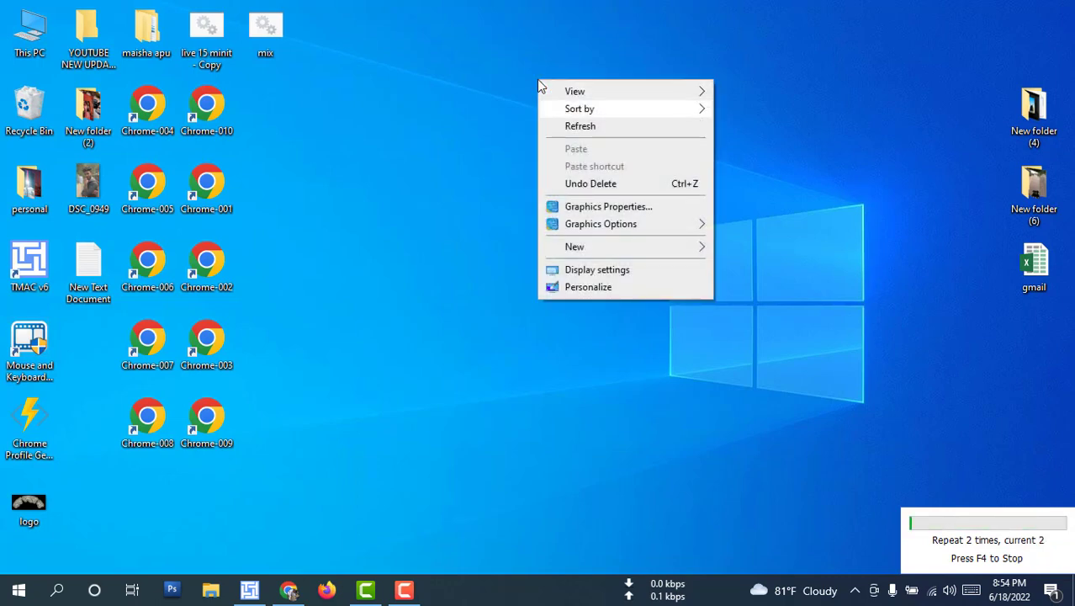
left_click(566, 127)
right_click(513, 30)
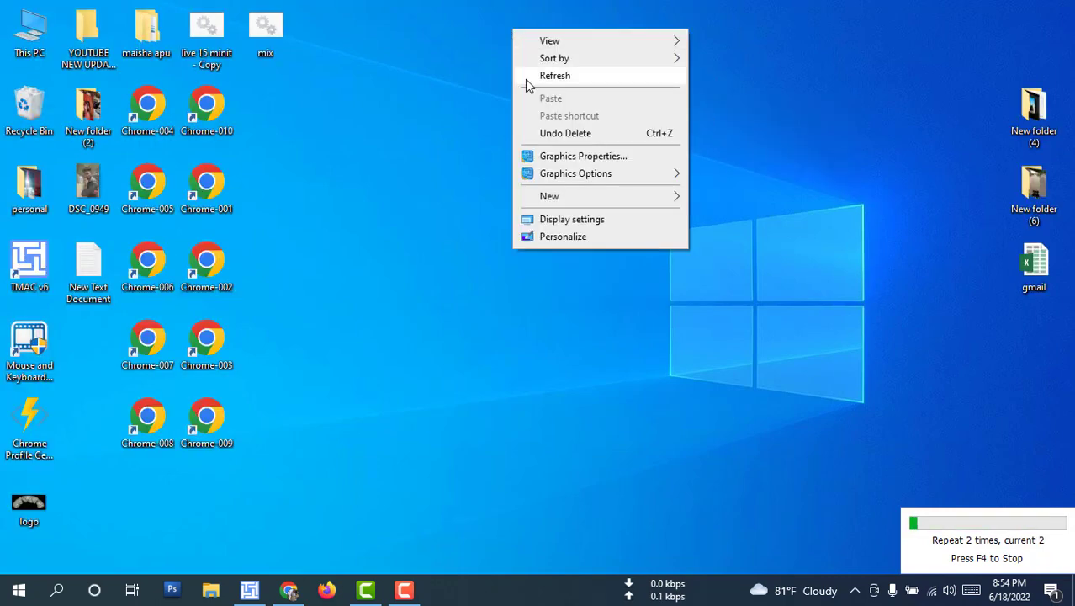
left_click(526, 76)
right_click(510, 16)
left_click(539, 64)
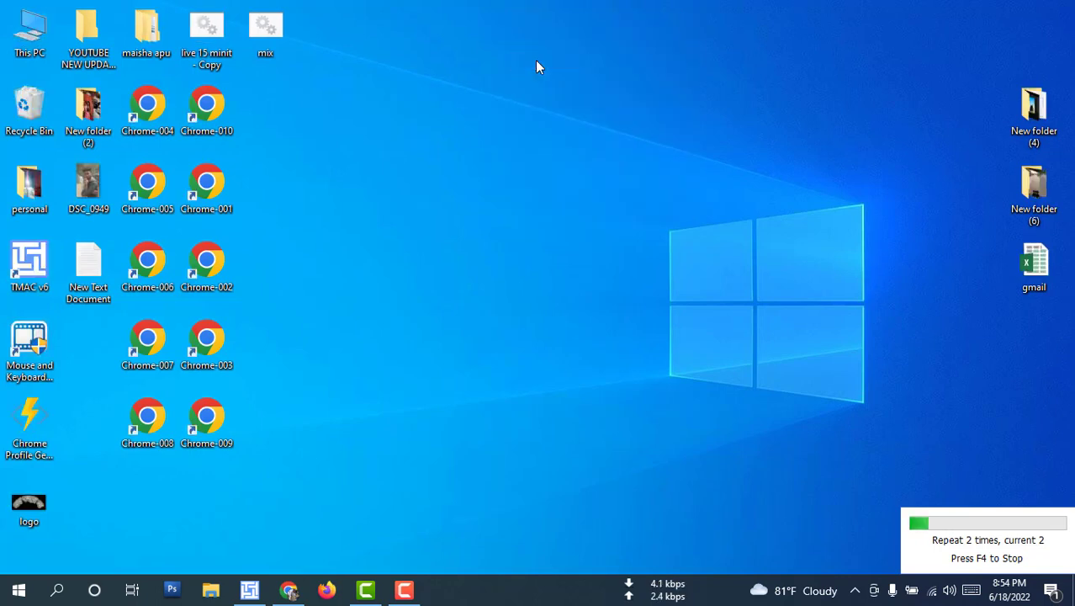
Step: Open This PC from the desktop and look through its navigation pane
double_click(28, 32)
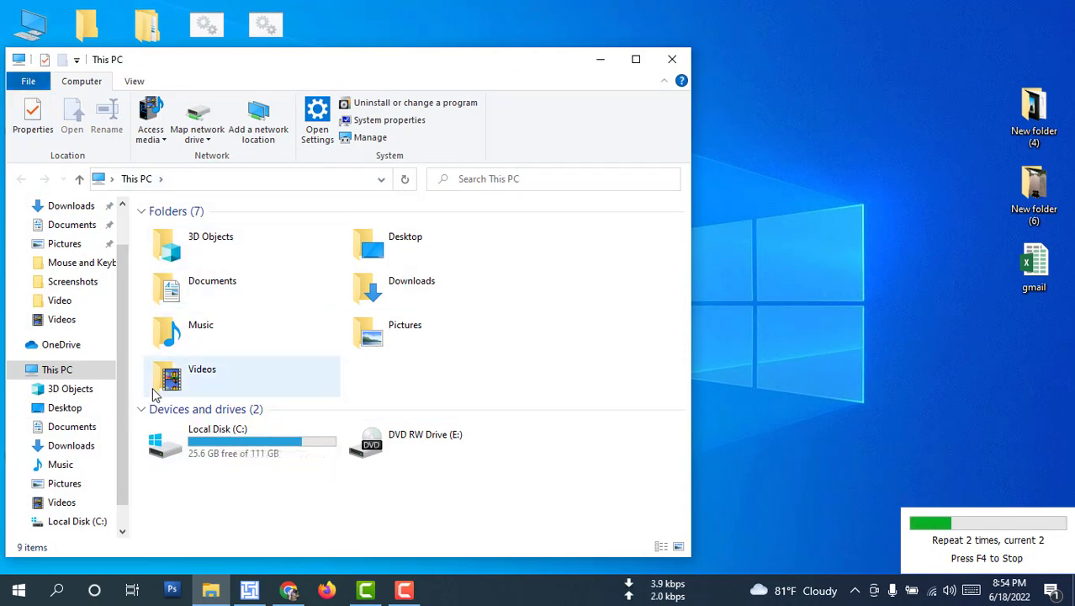
scroll(92, 379, "down", 1)
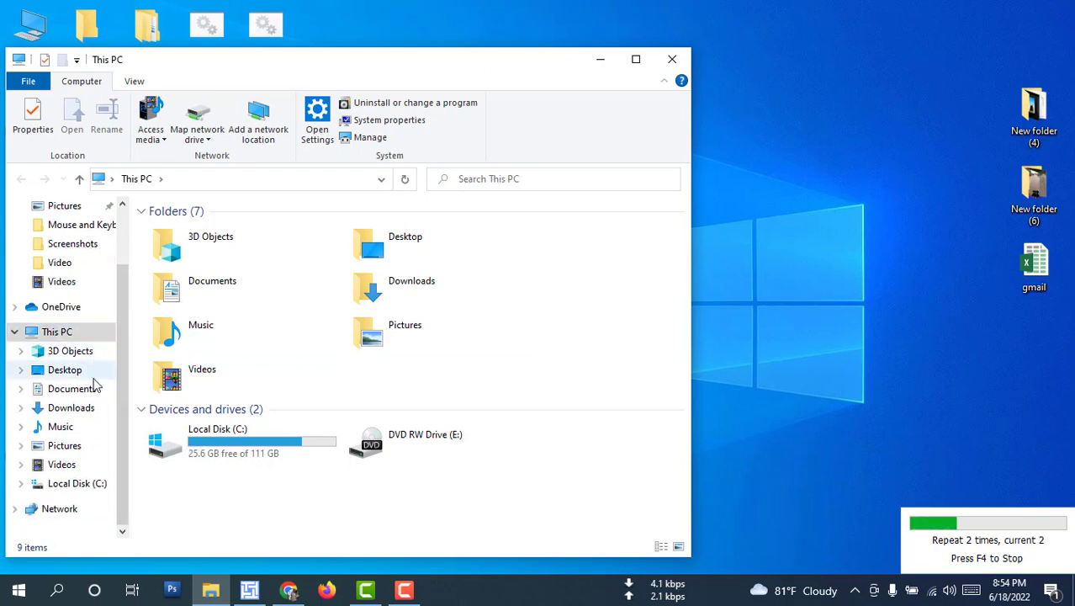
scroll(101, 353, "up", 2)
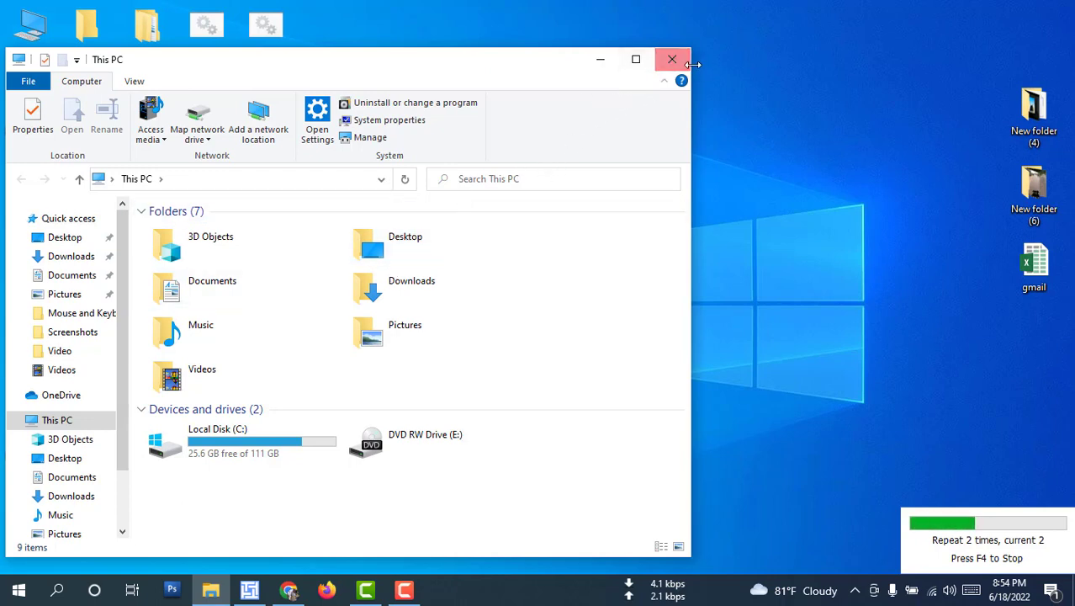
right_click(577, 76)
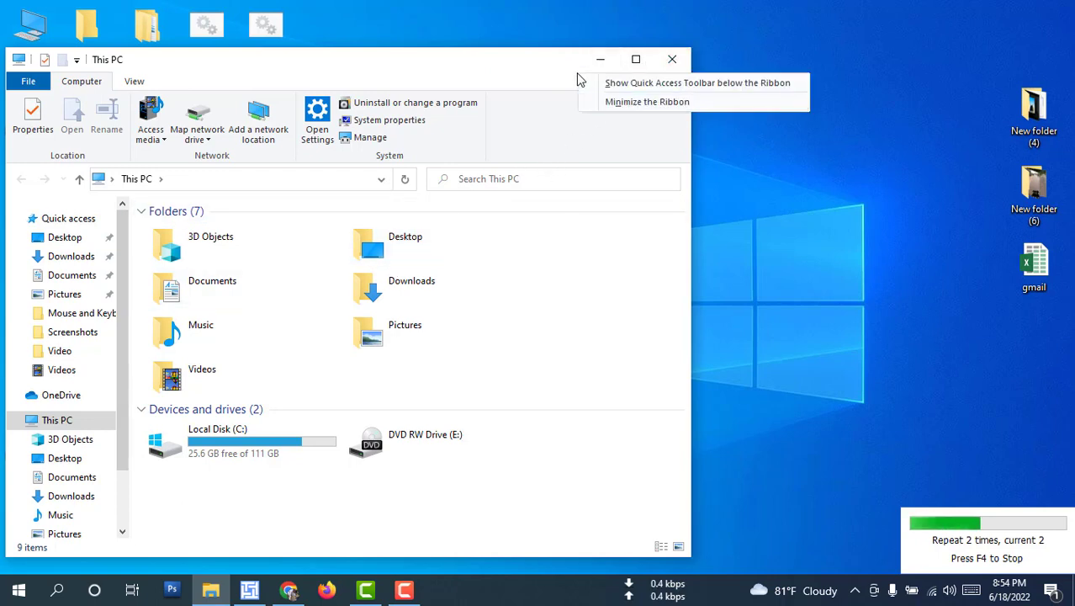
left_click(587, 115)
right_click(511, 76)
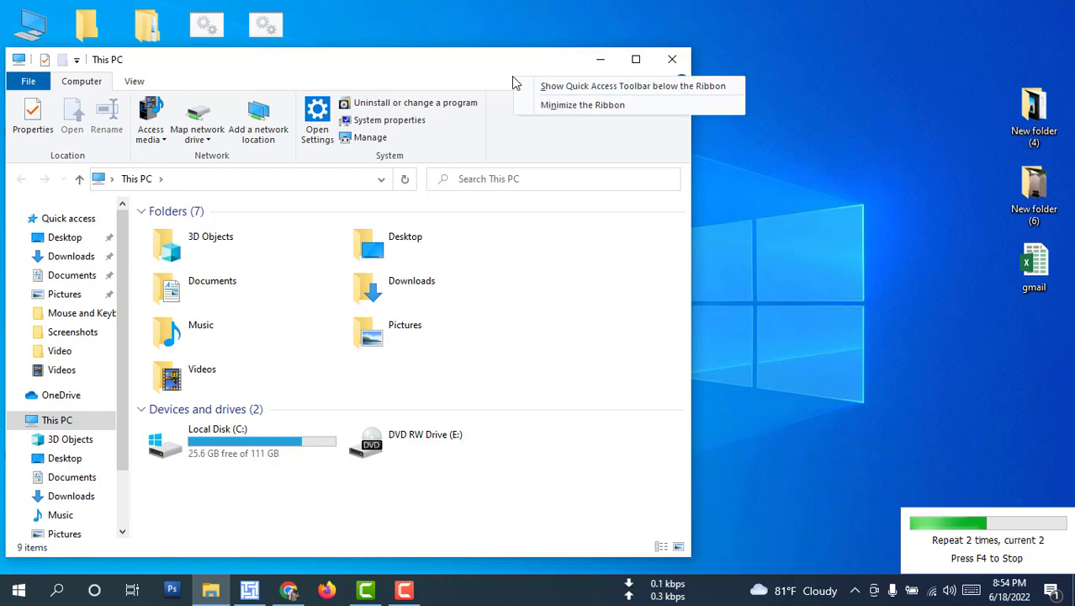
left_click(532, 134)
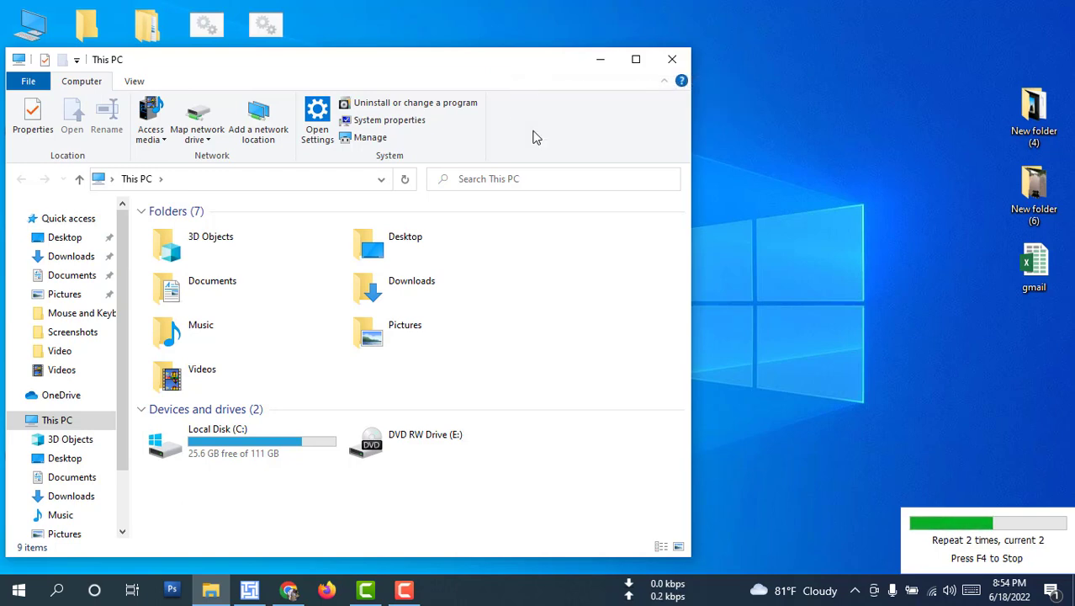
Step: Open New folder (4) from the desktop to view its contents, and close that folder window
left_click(1023, 134)
double_click(1023, 134)
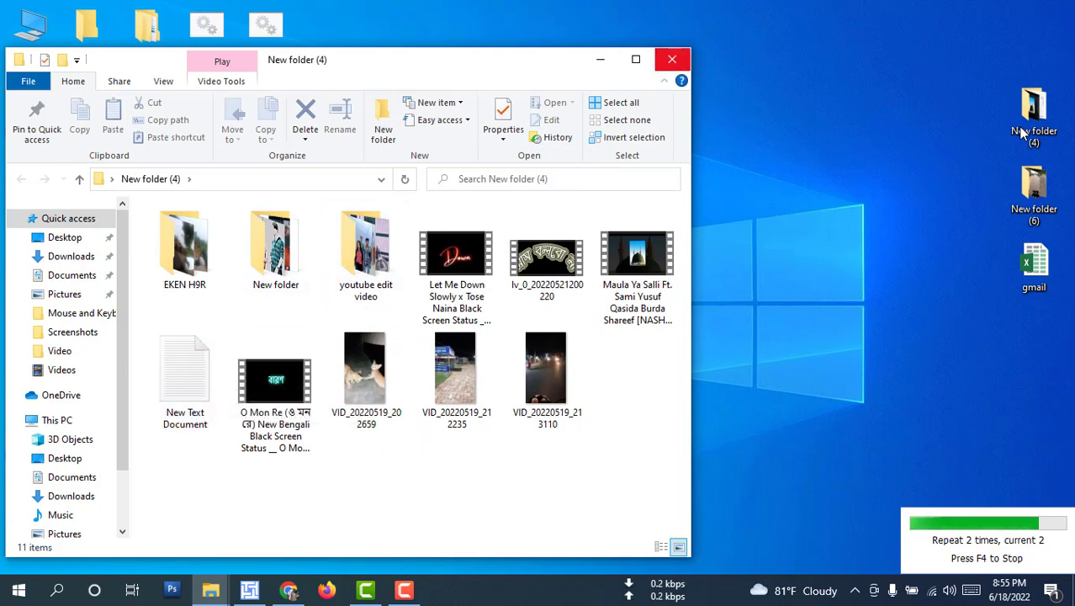
left_click(673, 60)
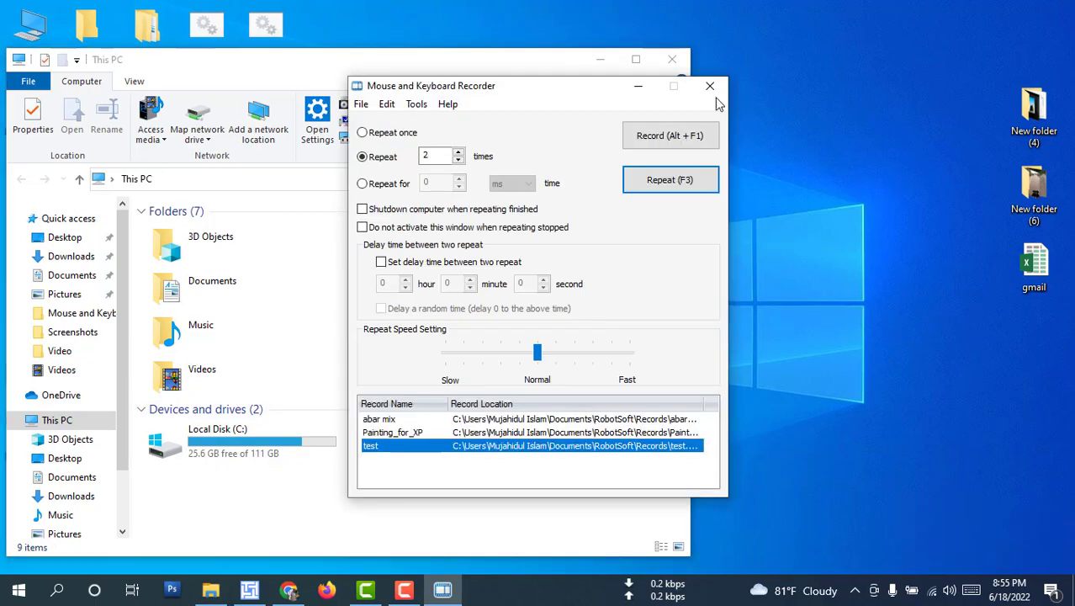
Step: Close the This PC window and refresh the desktop three times
left_click(672, 58)
right_click(684, 11)
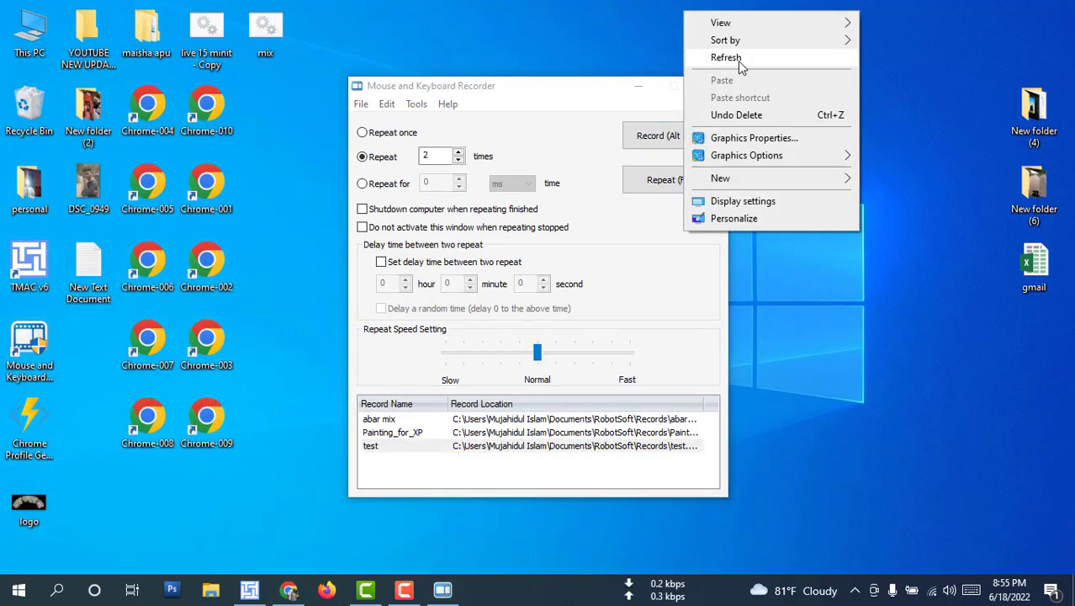
left_click(741, 66)
right_click(735, 24)
left_click(772, 75)
right_click(765, 28)
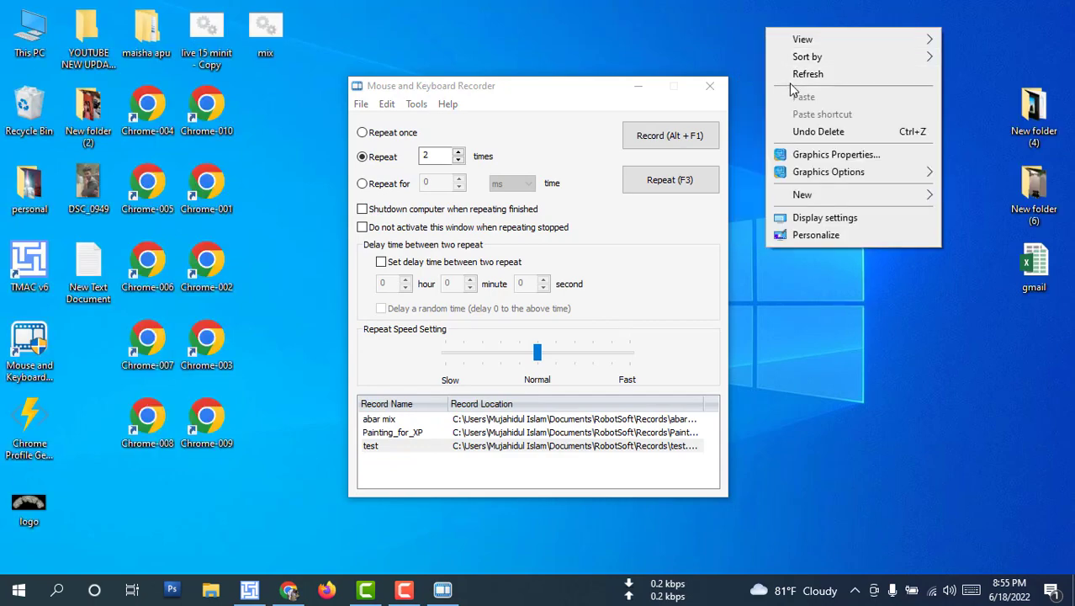
left_click(789, 73)
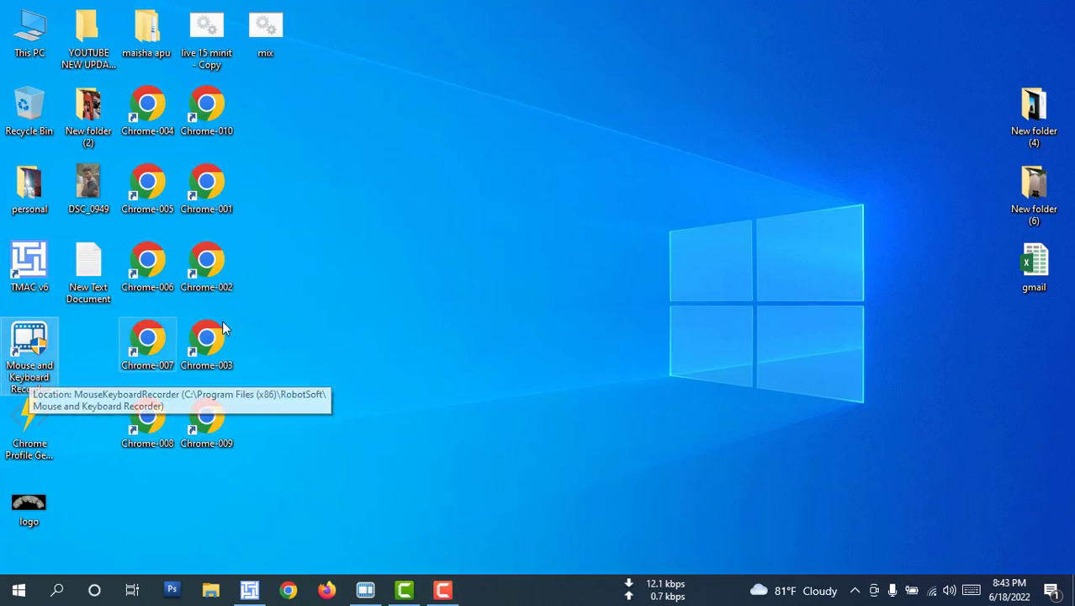
Step: Refresh the desktop twice
right_click(355, 119)
left_click(373, 168)
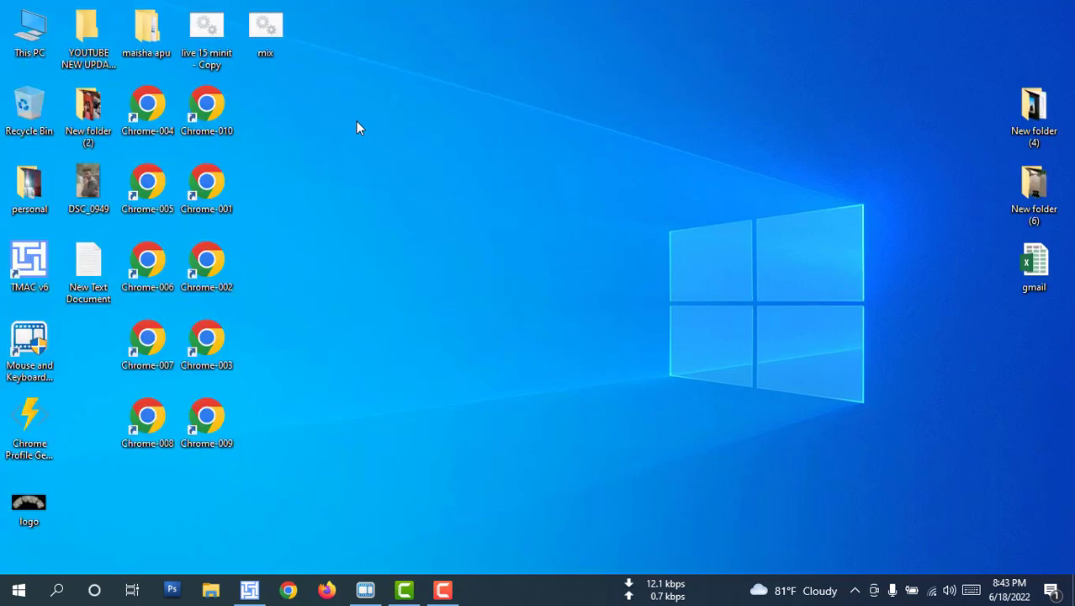
right_click(356, 121)
left_click(369, 168)
Step: Open Google Chrome with a browser profile and search Google for "mouse keyboard recorder"
left_click(289, 587)
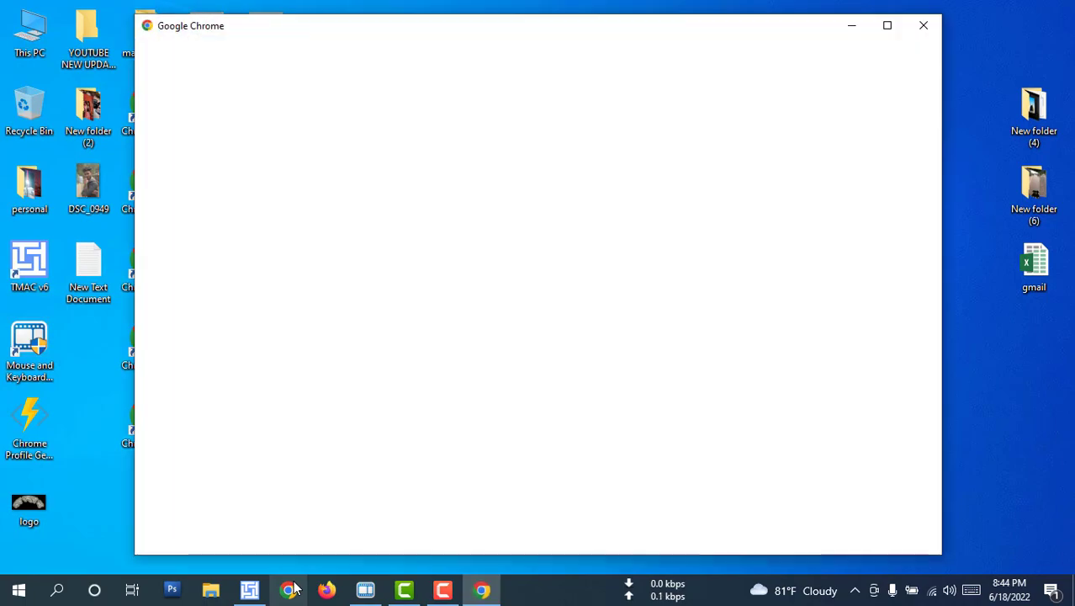
left_click(458, 282)
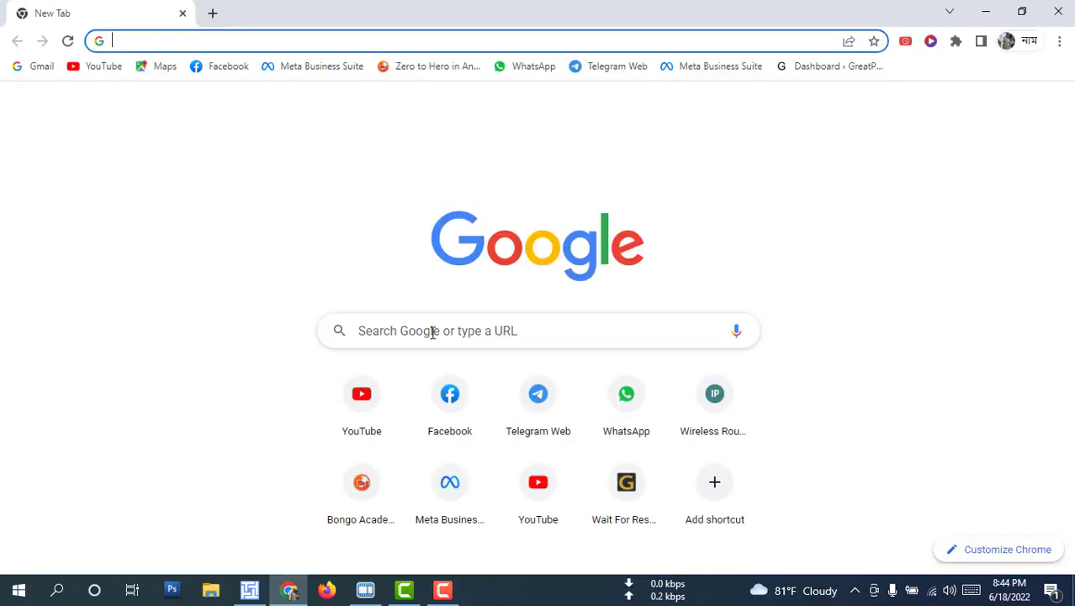
left_click(433, 332)
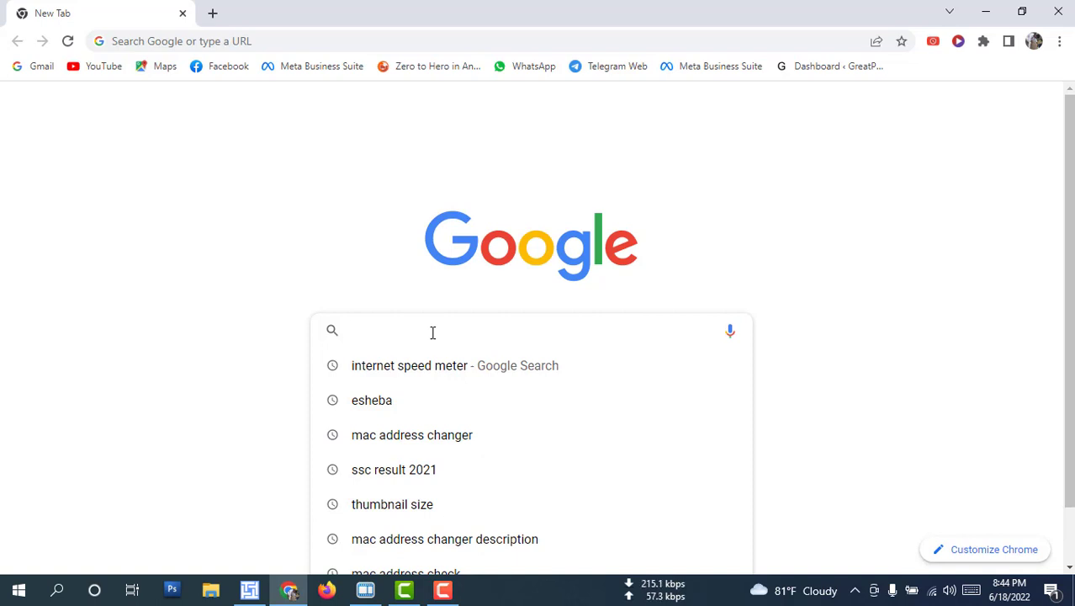
type("ouse")
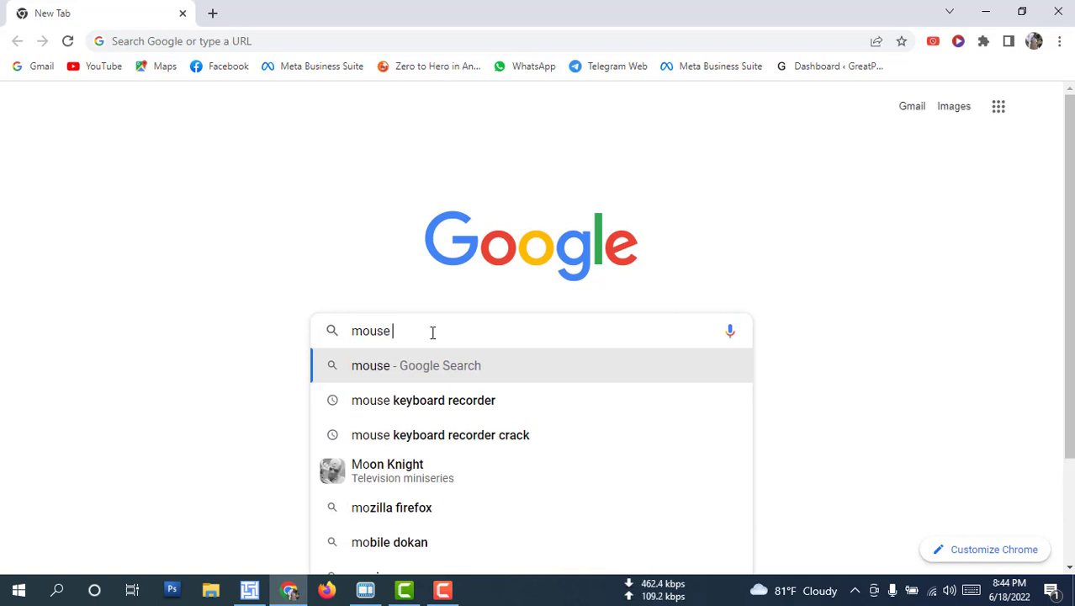
type(" key")
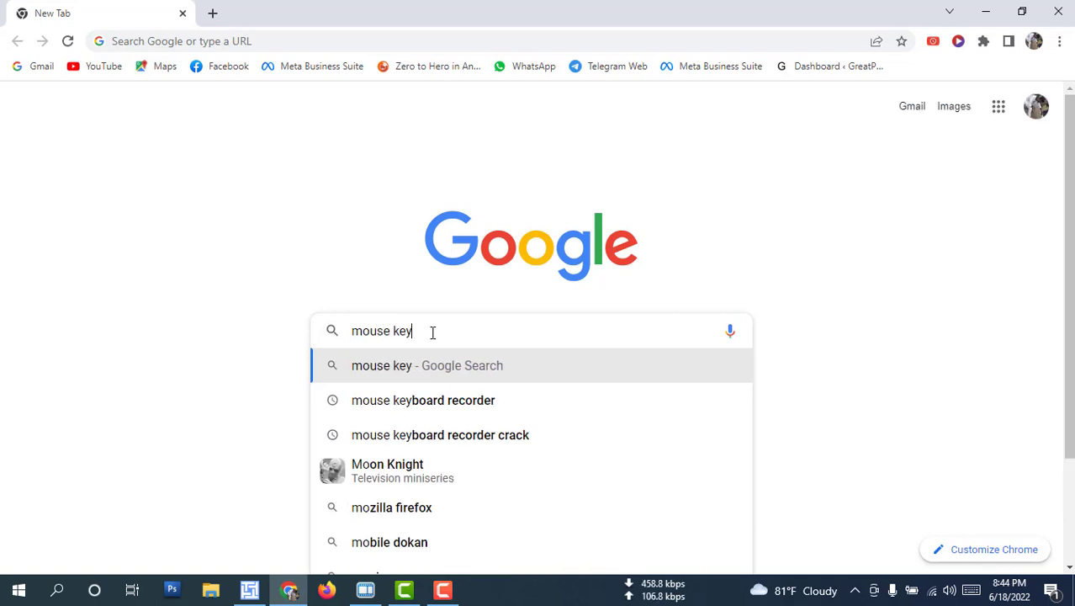
key("Down")
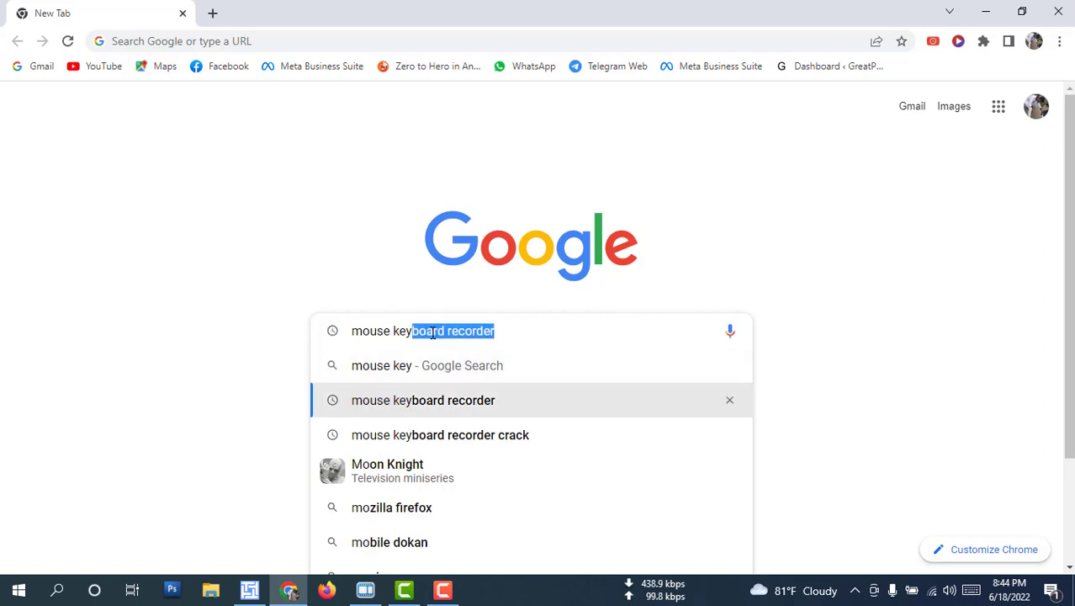
key("Return")
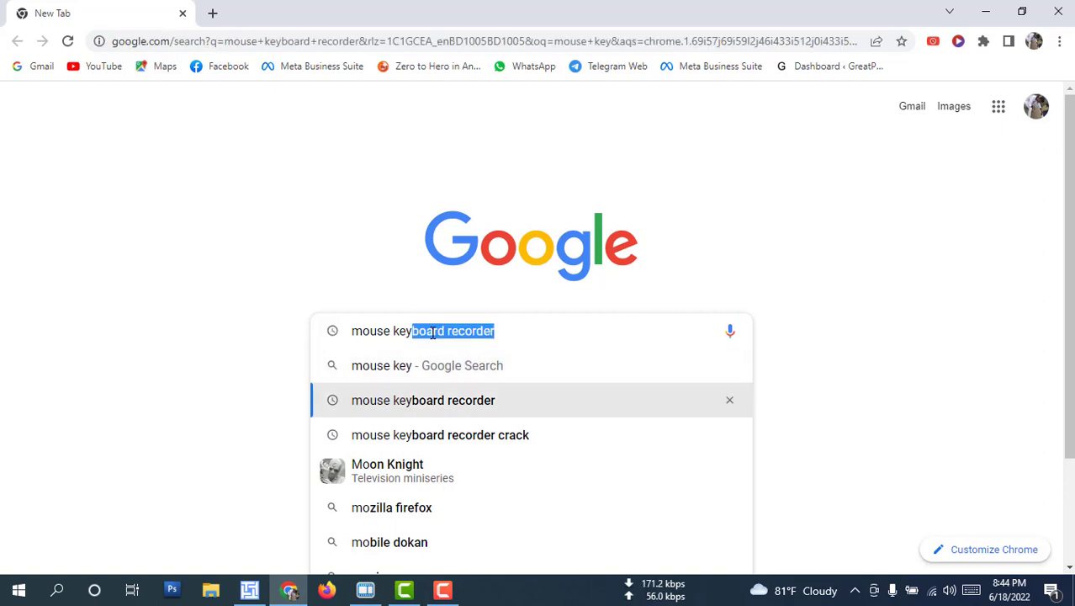
Step: Open the CNET Download page for Mouse and Keyboard Recorder from the search results and download its installer
left_click(513, 332)
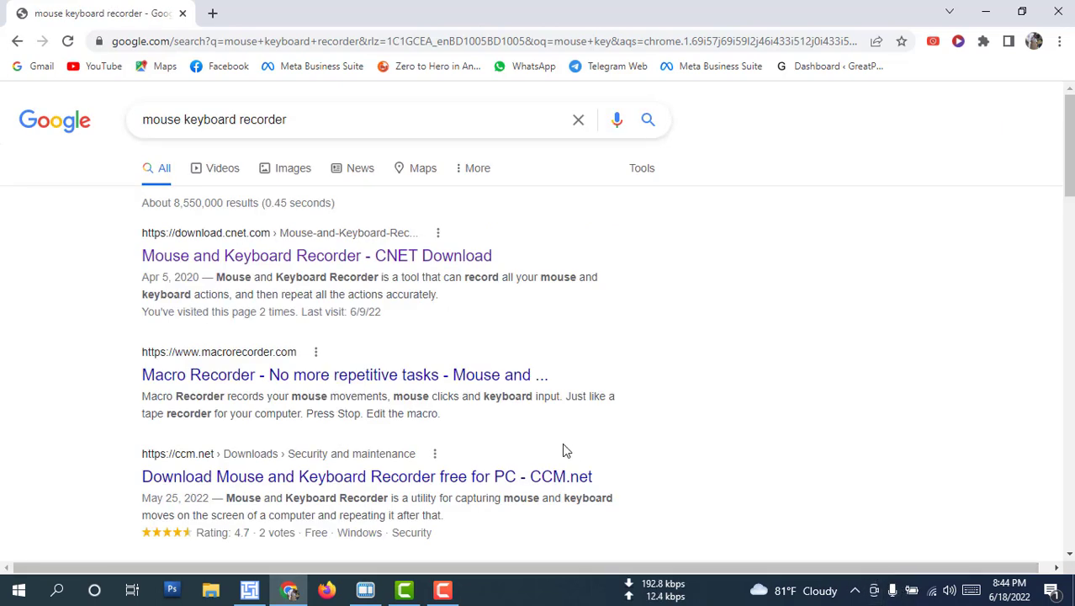
left_click(235, 256)
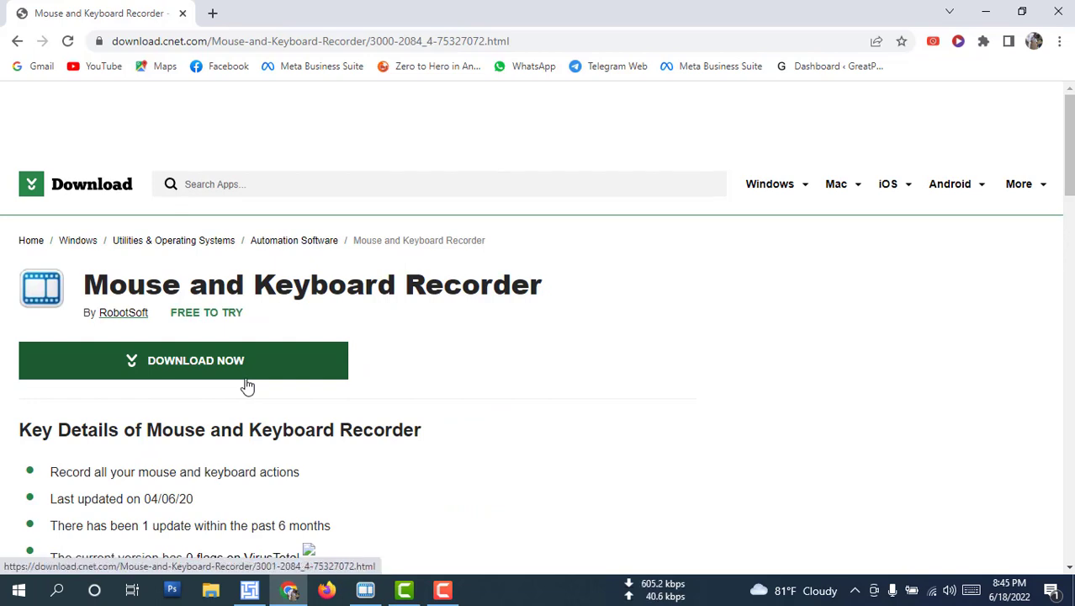
scroll(248, 387, "down", 8)
scroll(247, 387, "up", 5)
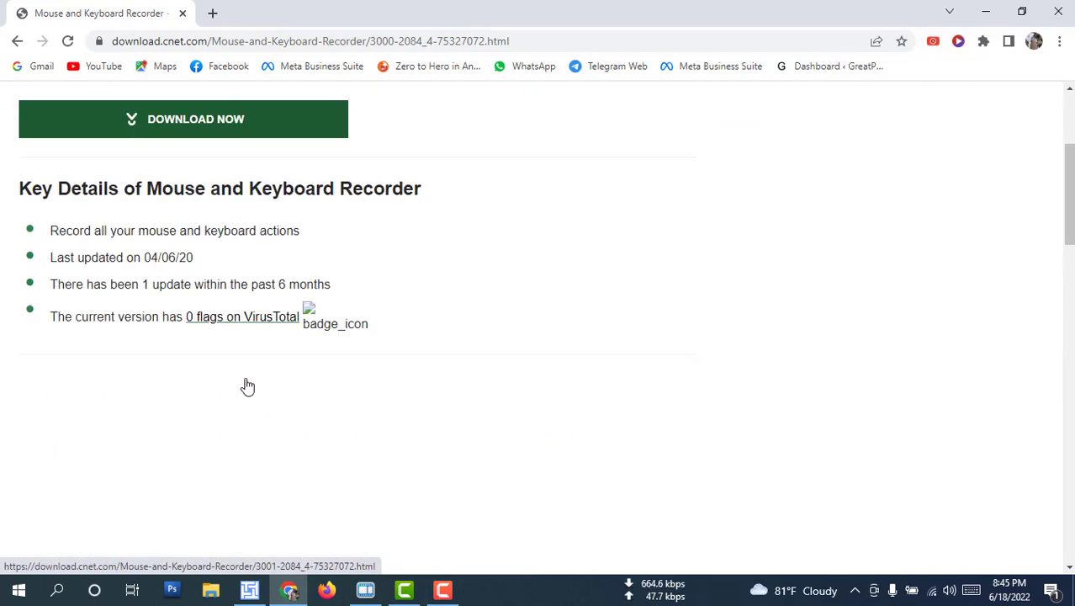
scroll(247, 386, "up", 3)
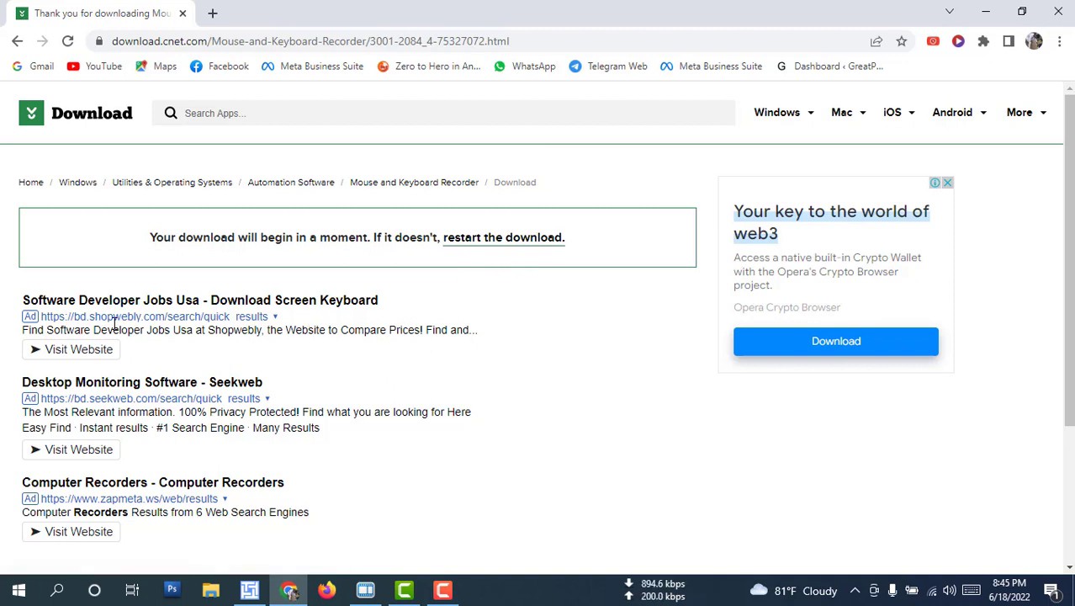
left_click(471, 241)
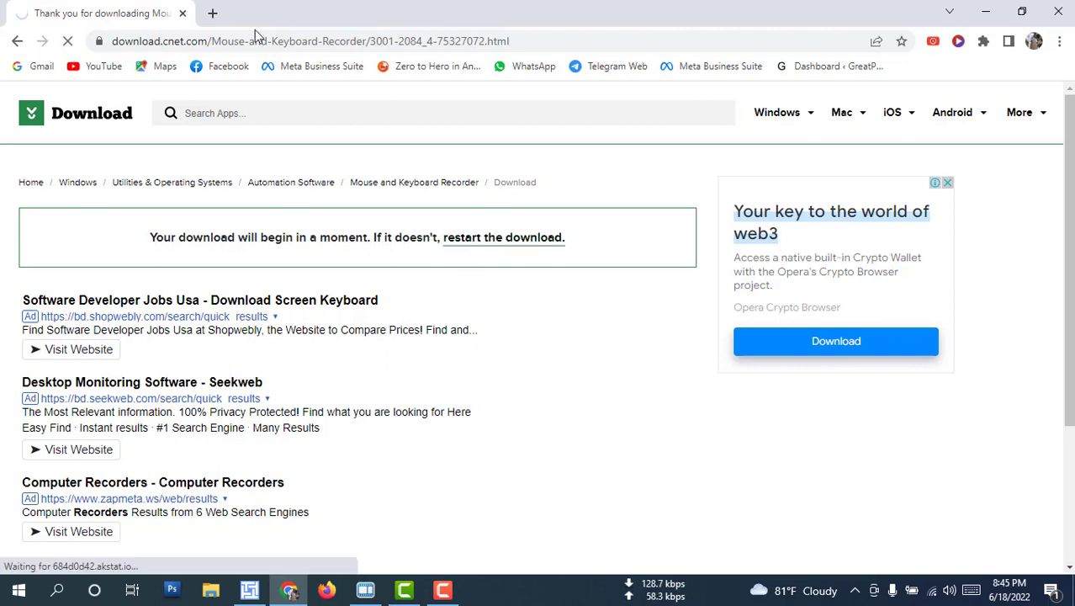
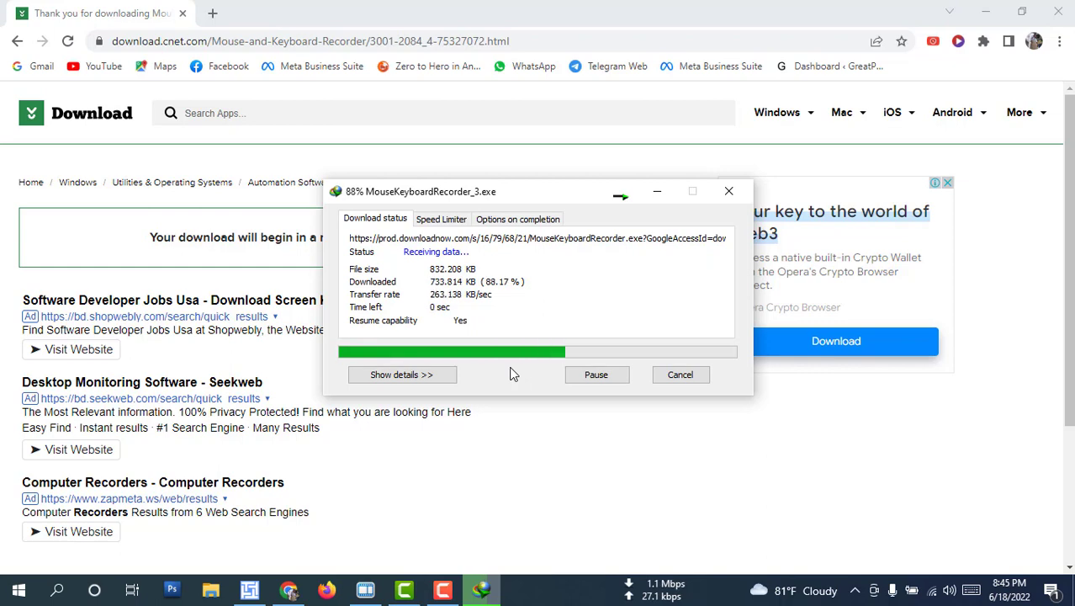
Step: Rename the downloaded MouseKeyboardRecorder_3 installer in the Programs downloads folder as 22222
left_click(560, 351)
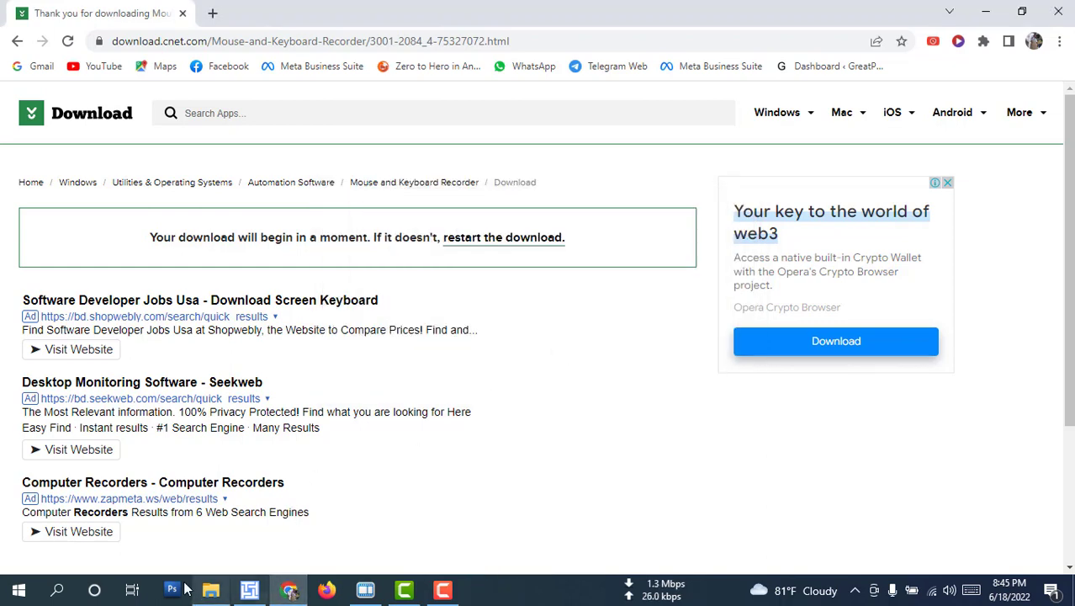
left_click(213, 592)
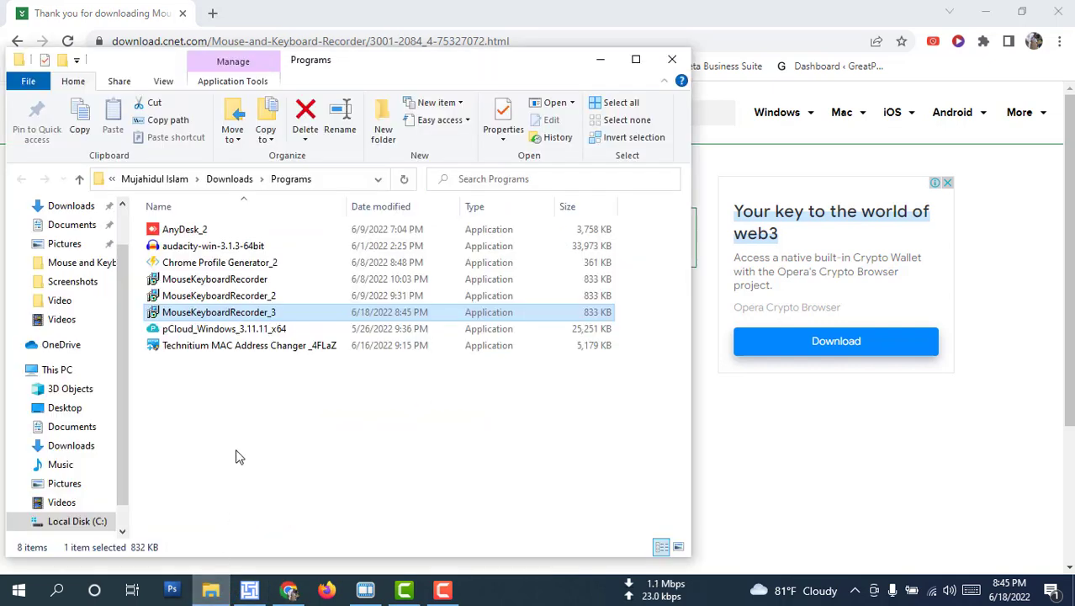
left_click(198, 315)
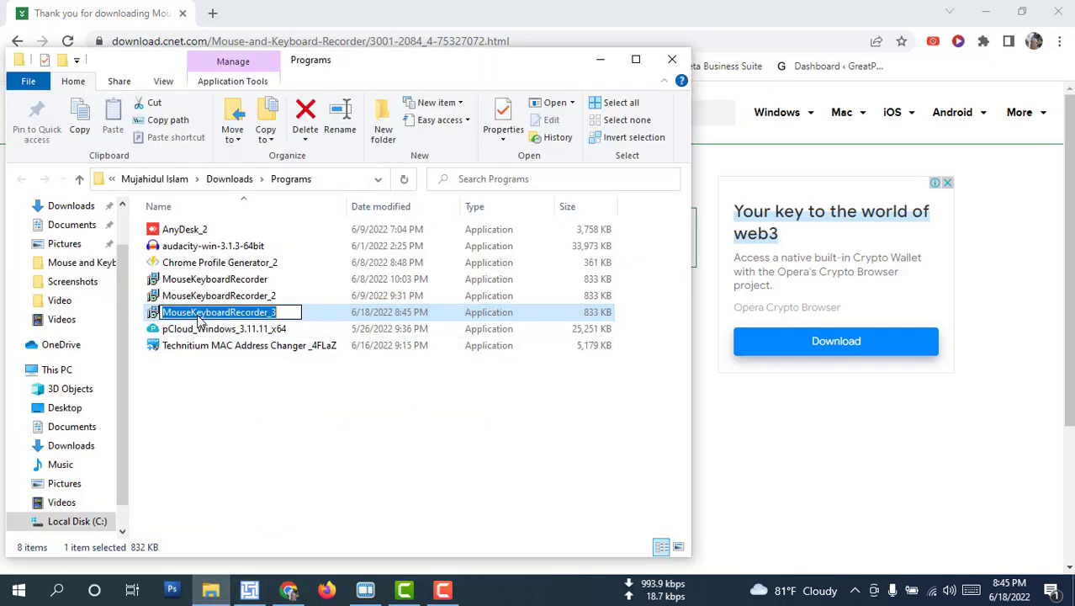
type("22222")
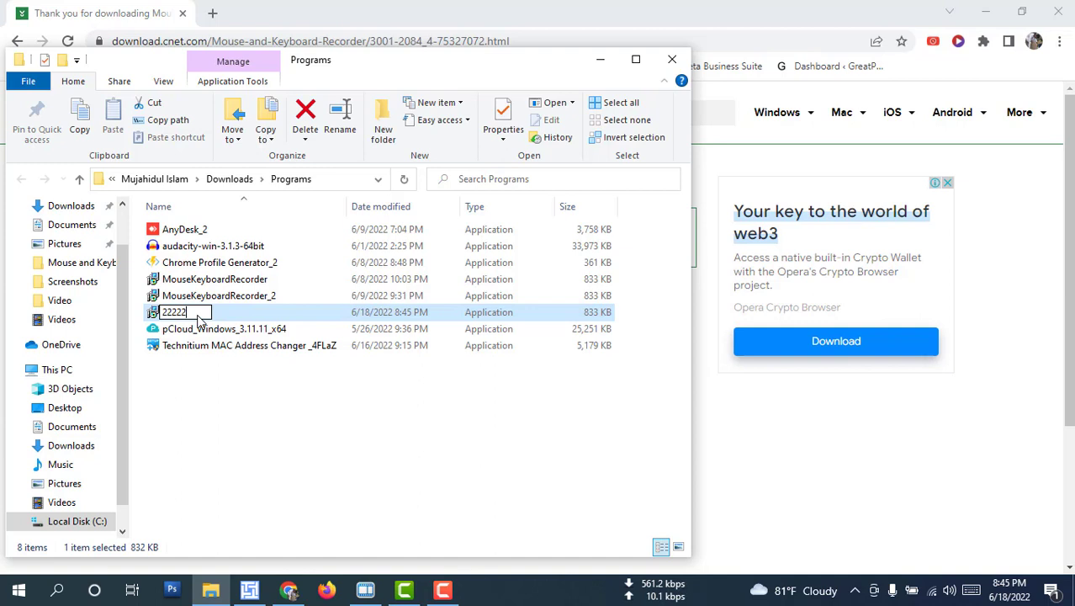
key("Return")
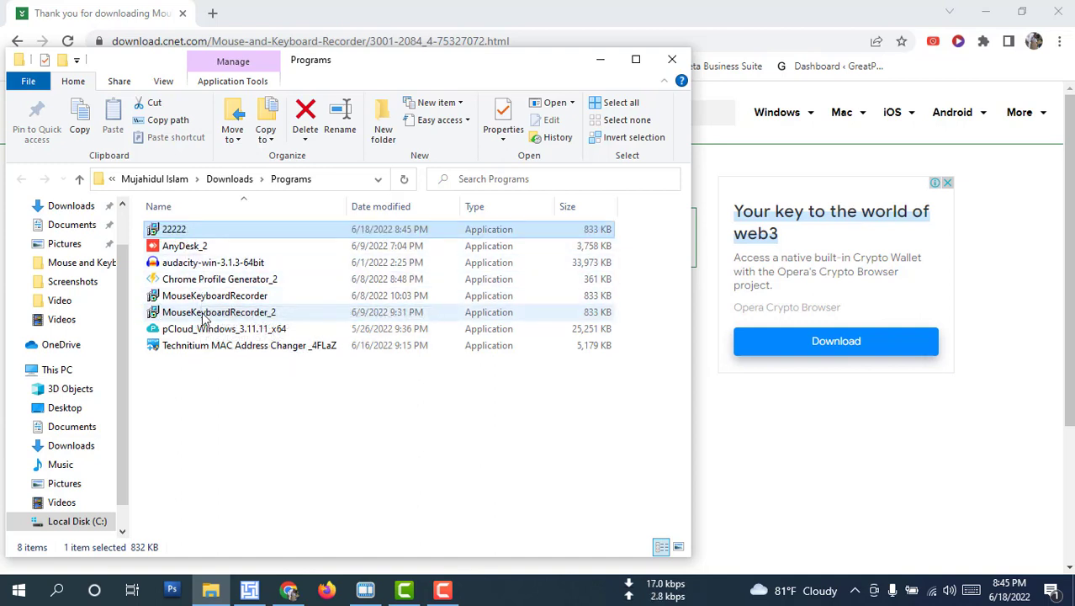
Step: Launch the MouseKeyboardRecorder_2 installer to view its setup wizard, and exit setup without installing
double_click(148, 312)
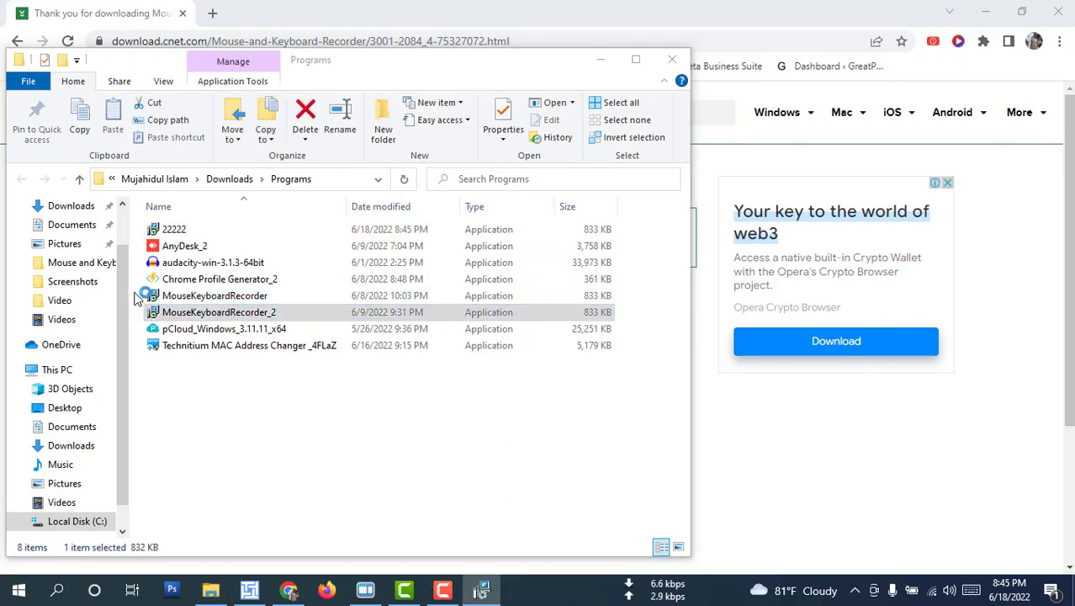
left_click(692, 421)
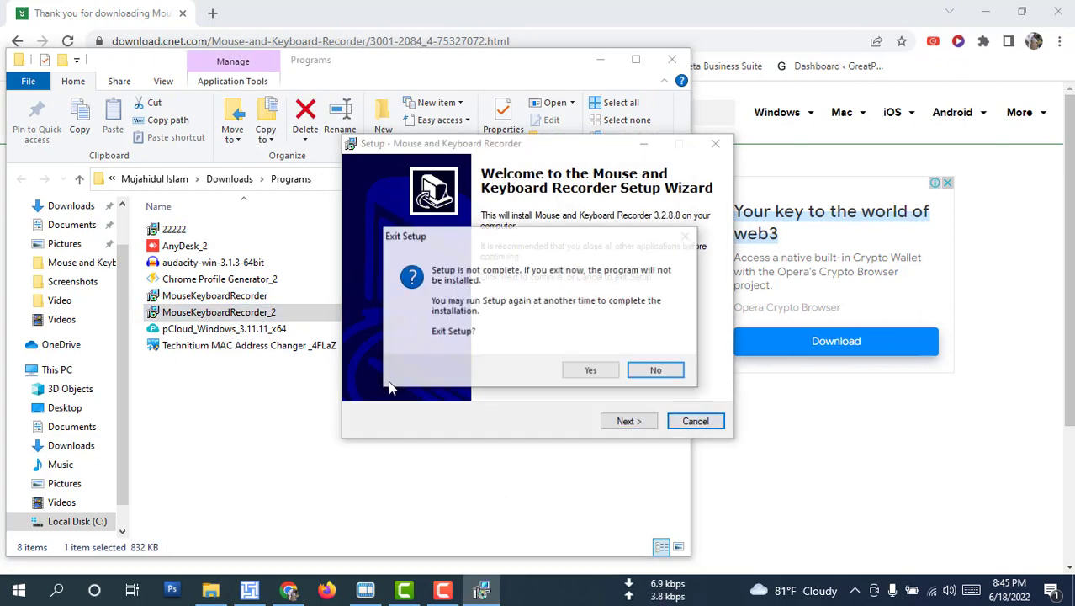
left_click(644, 380)
left_click(695, 420)
left_click(586, 370)
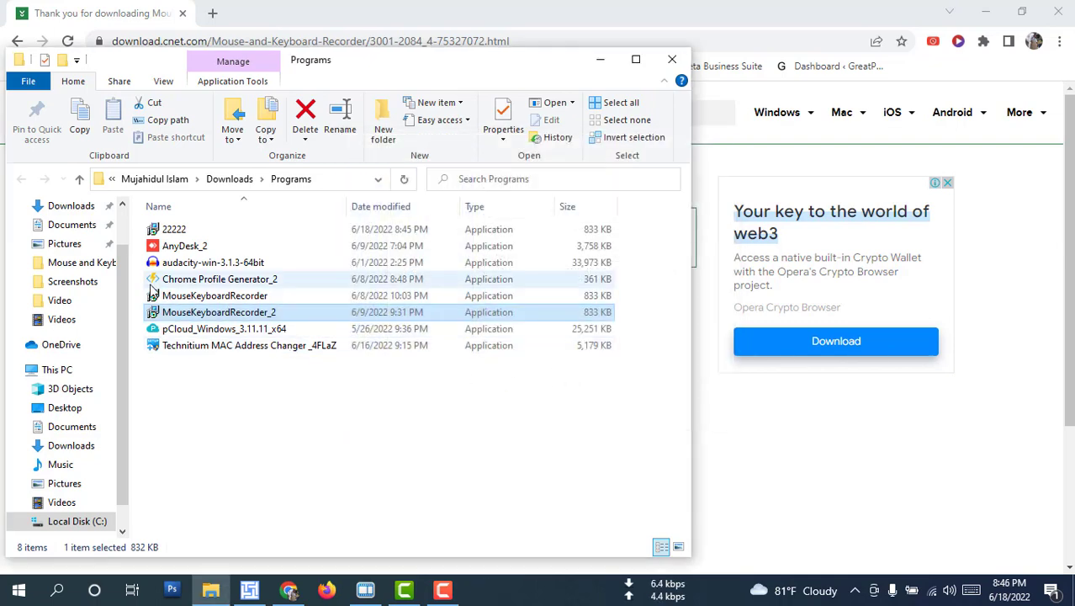
Step: Delete the older MouseKeyboardRecorder and MouseKeyboardRecorder_2 installers from the Programs folder
left_click_drag(137, 302, 179, 328)
left_click(179, 328)
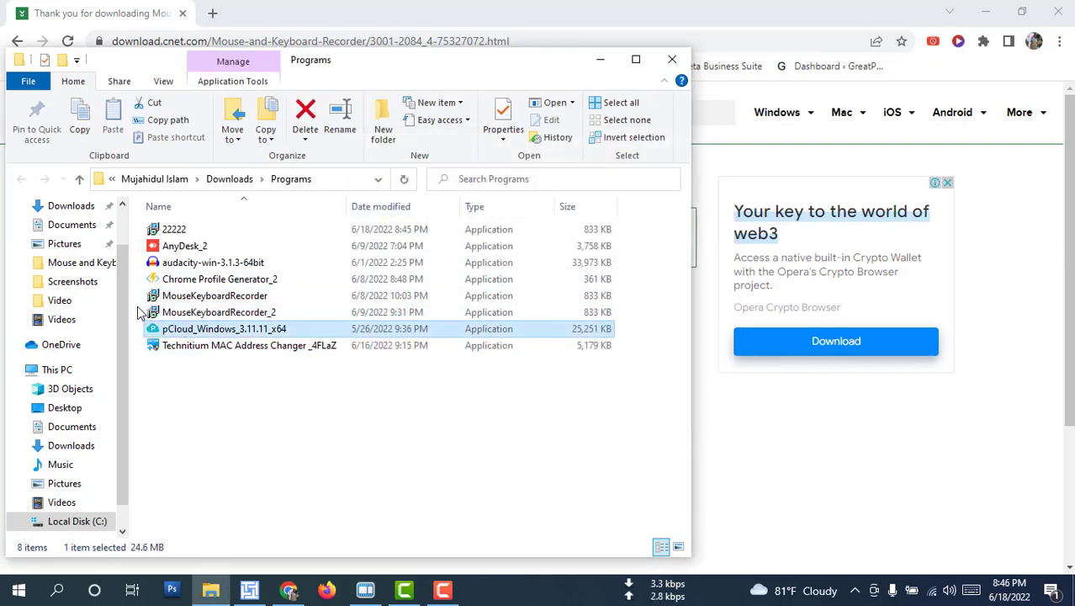
left_click(145, 306)
left_click(140, 296)
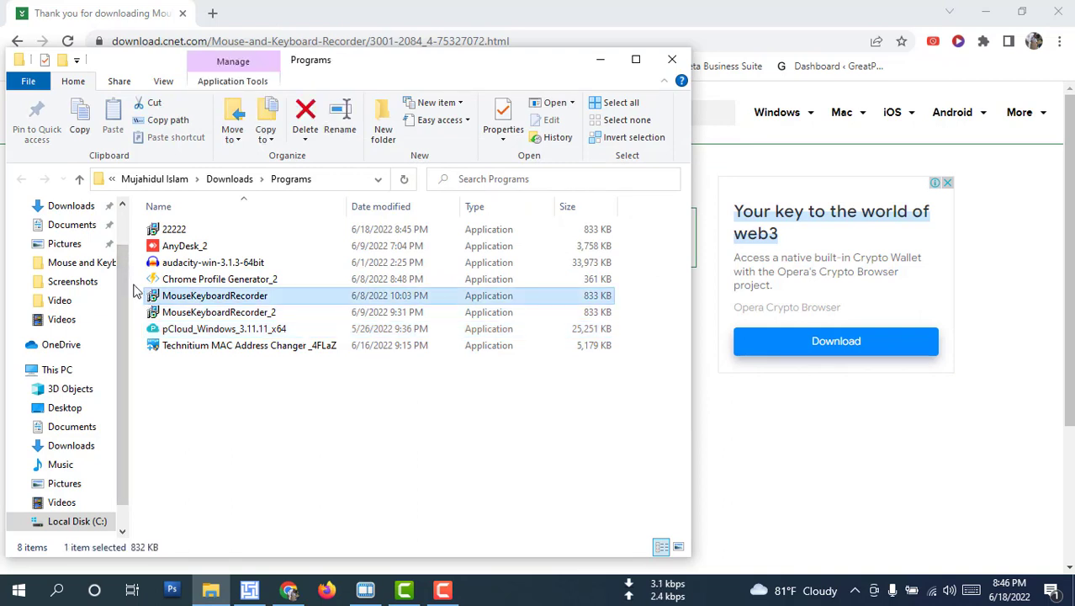
key("Delete")
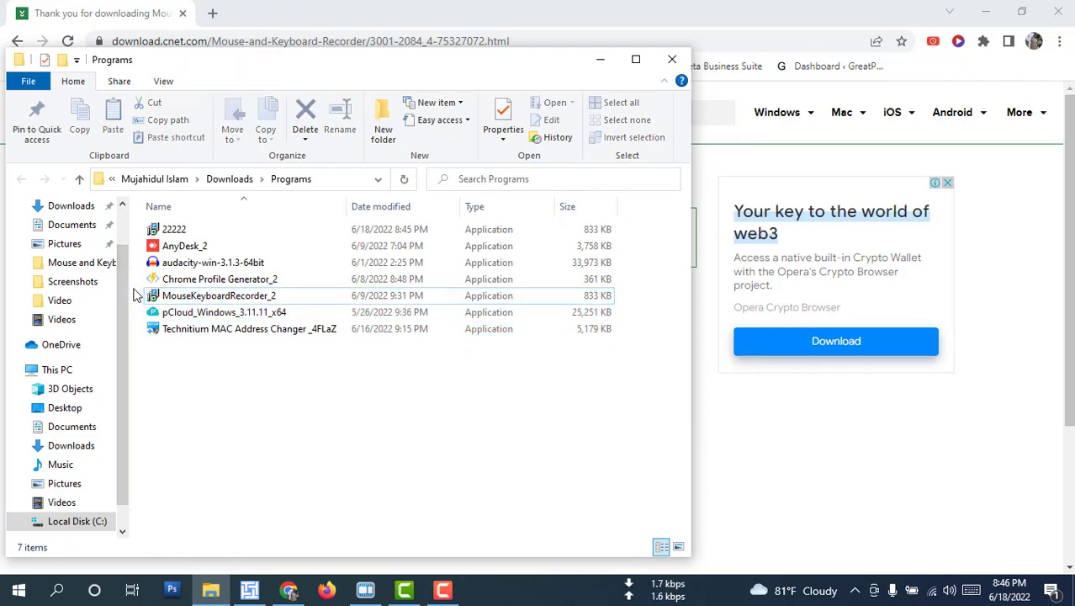
left_click(175, 303)
key("Delete")
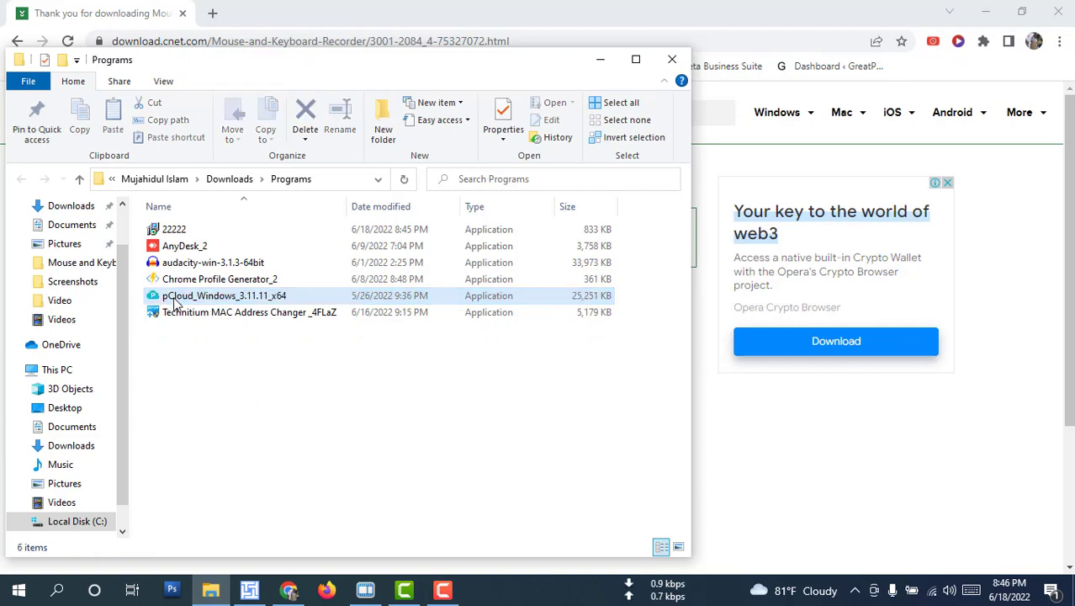
Step: Close the Programs folder window and minimize Chrome to get to the desktop
left_click(188, 236)
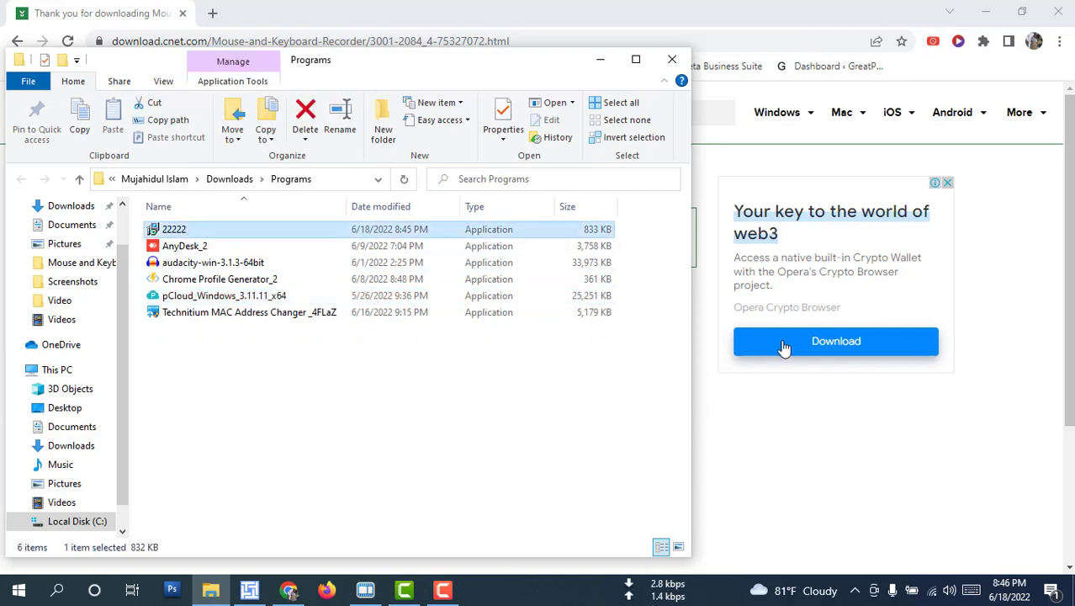
left_click(672, 59)
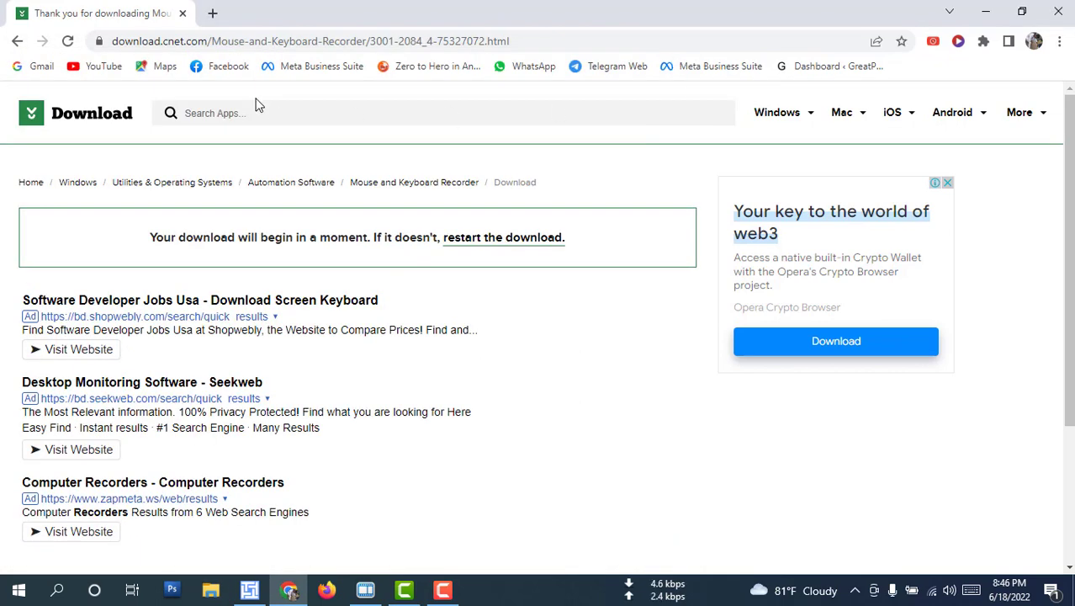
left_click(985, 12)
Step: Refresh the desktop twice
right_click(555, 82)
left_click(607, 133)
right_click(505, 27)
left_click(624, 74)
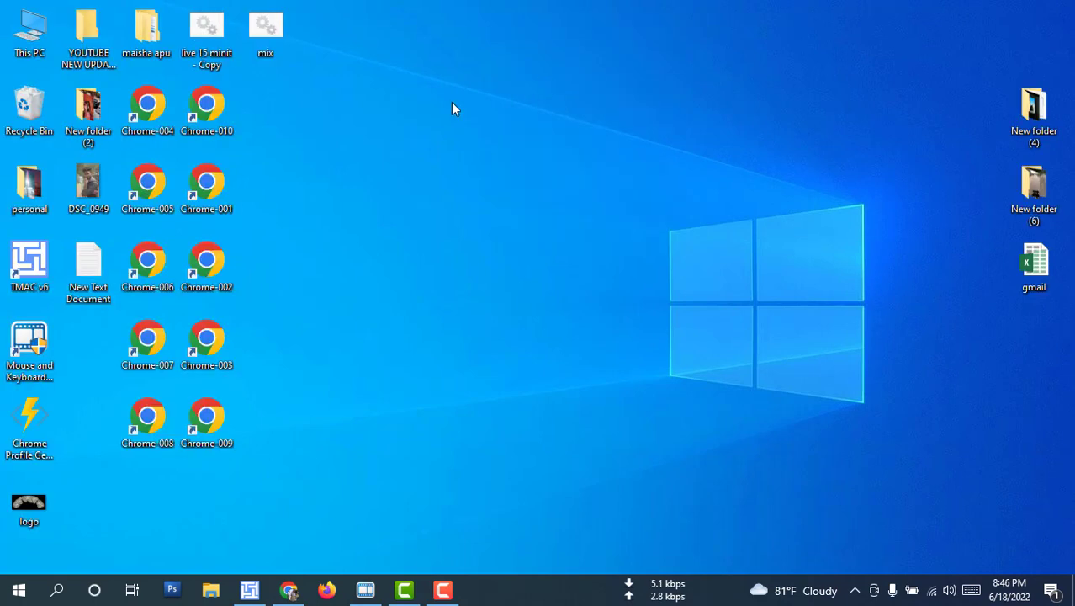
Step: Open Mouse and Keyboard Recorder from the desktop and set the recording to repeat 2 times
left_click(23, 351)
double_click(23, 351)
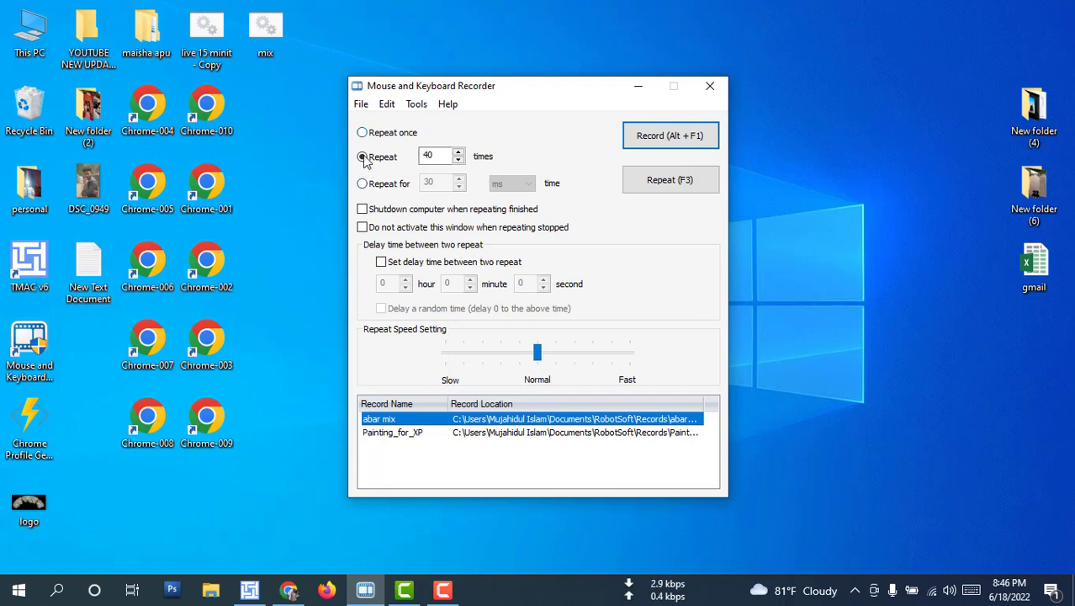
double_click(428, 156)
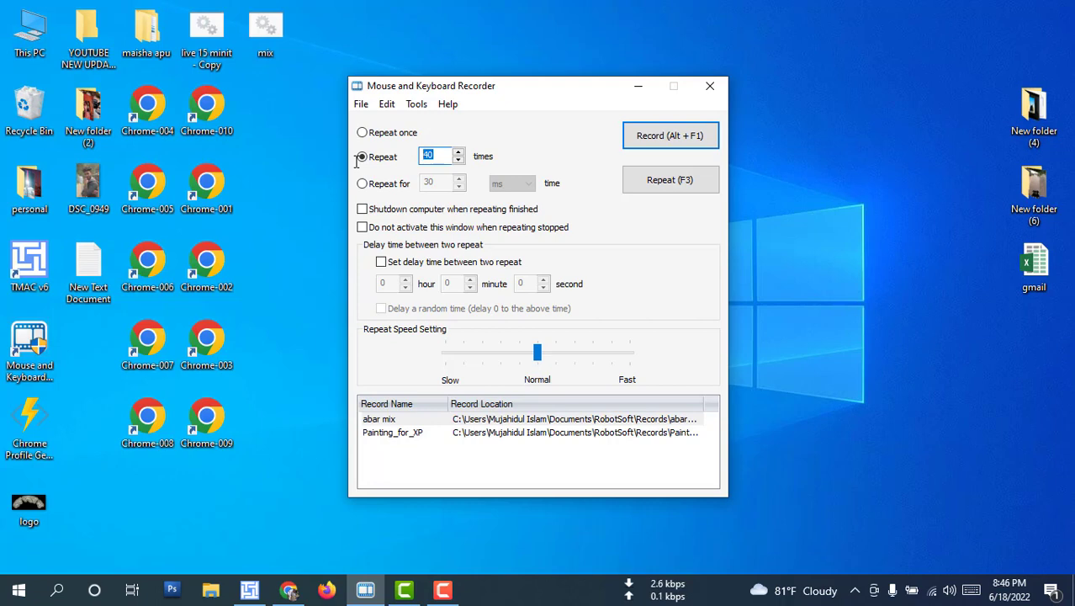
type("100000")
Step: Switch to repeating for a duration to view its time units, and return to repeating by count
left_click(375, 190)
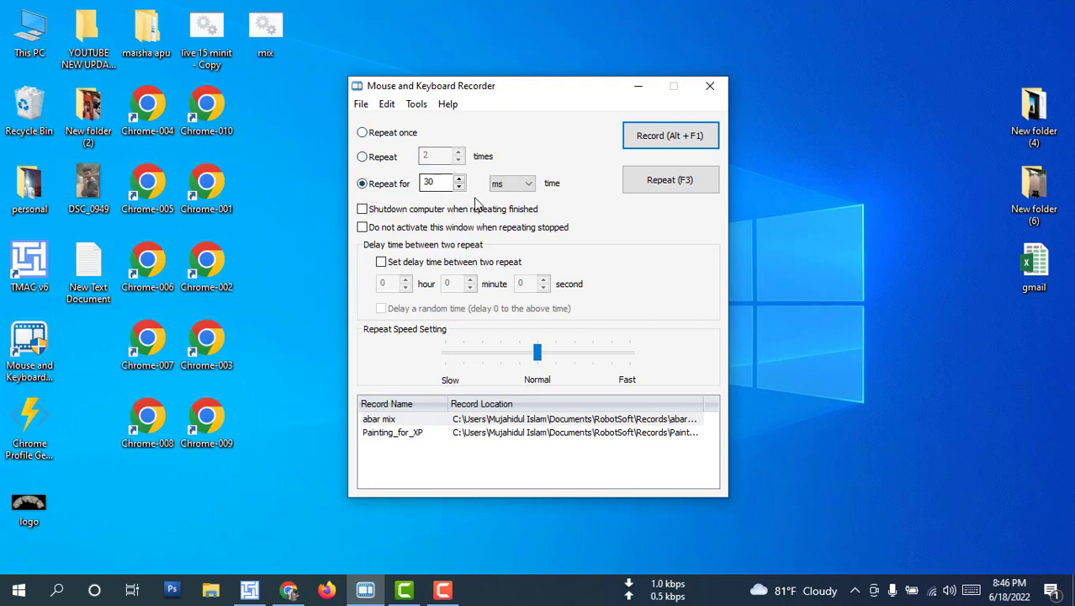
left_click(506, 185)
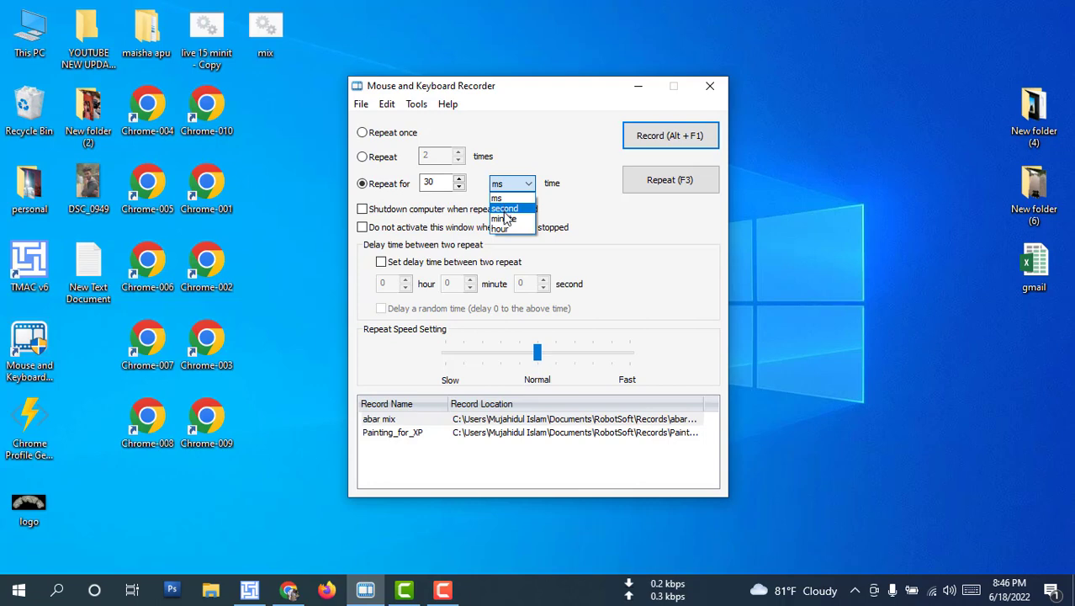
left_click(480, 191)
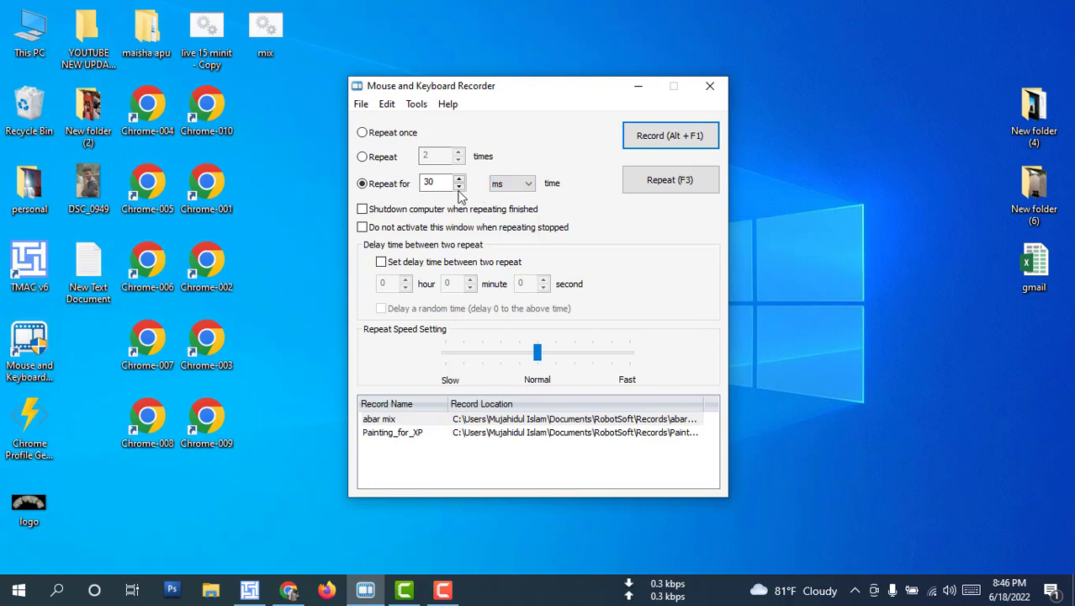
left_click(363, 156)
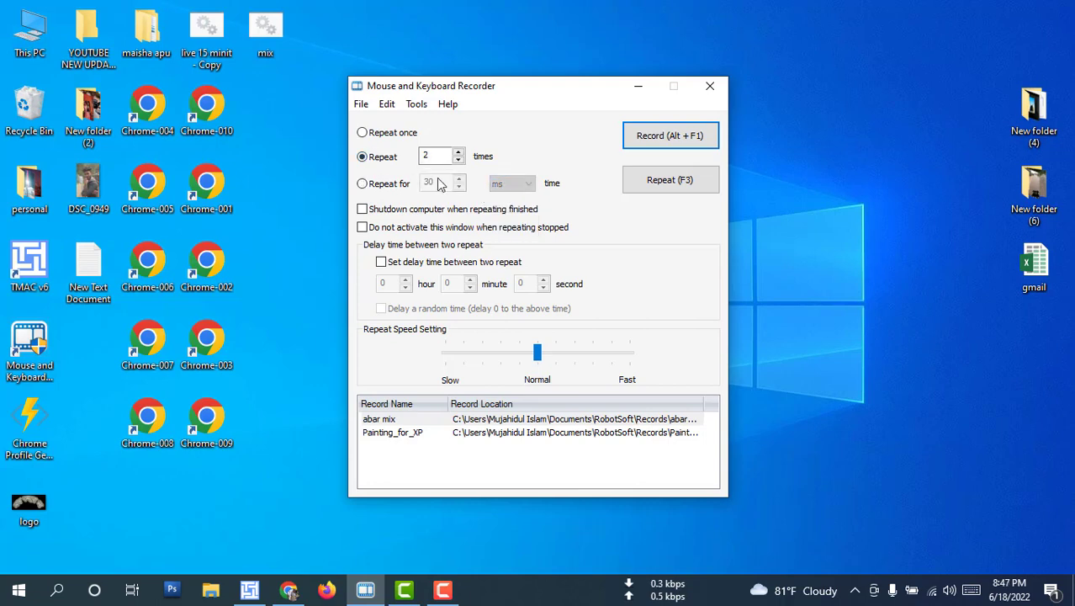
Step: Set the Repeat for duration to 0 and switch back to repeating a number of times
left_click(363, 183)
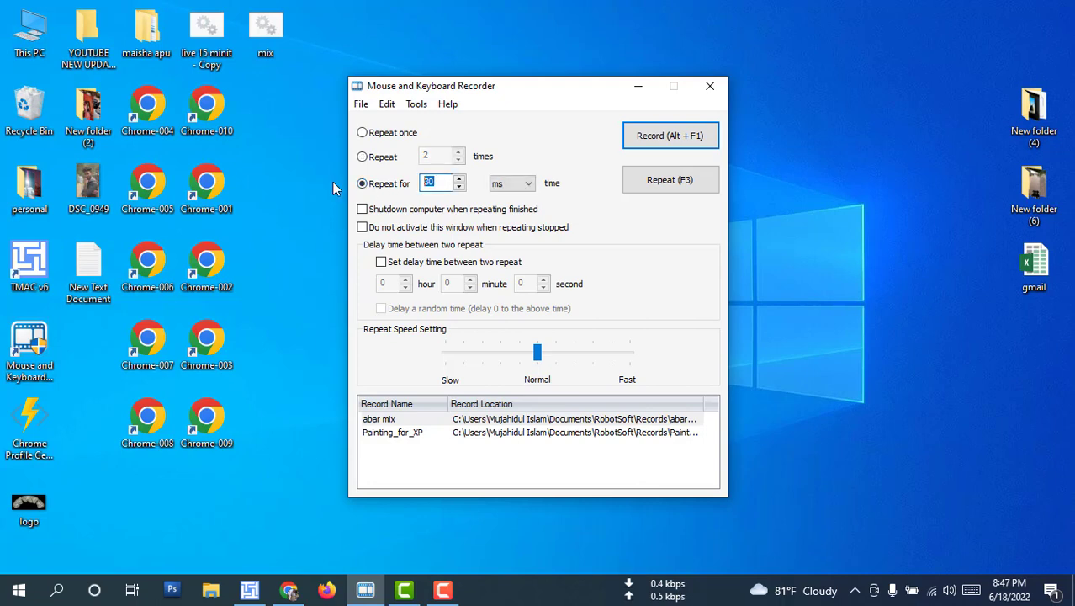
type("0")
left_click(401, 163)
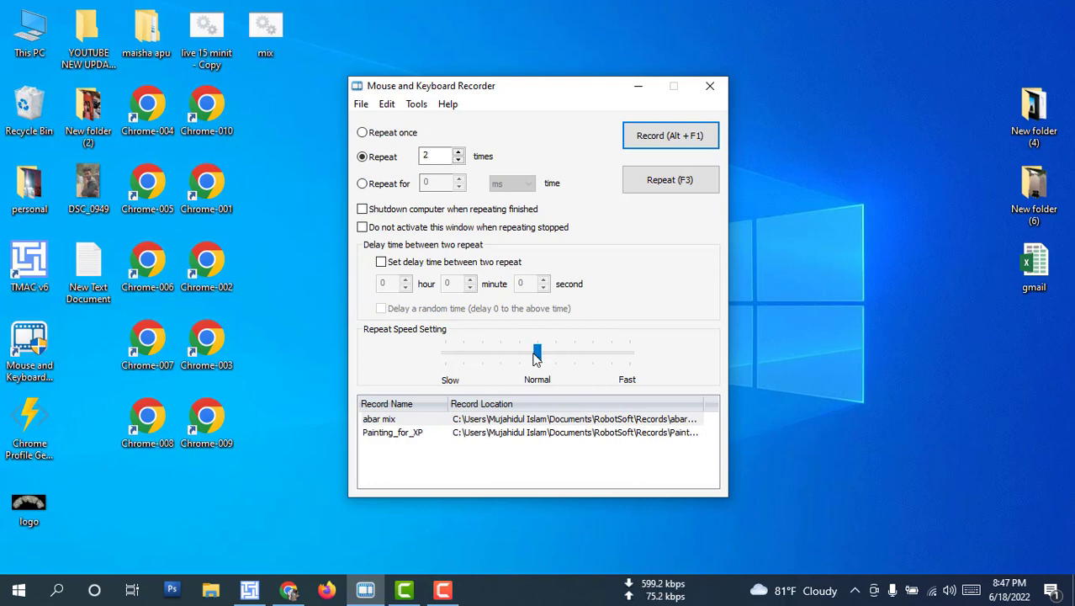
Step: Try a faster repeat speed and set the speed back to Normal
left_click_drag(537, 357, 629, 365)
left_click(540, 361)
left_click(539, 362)
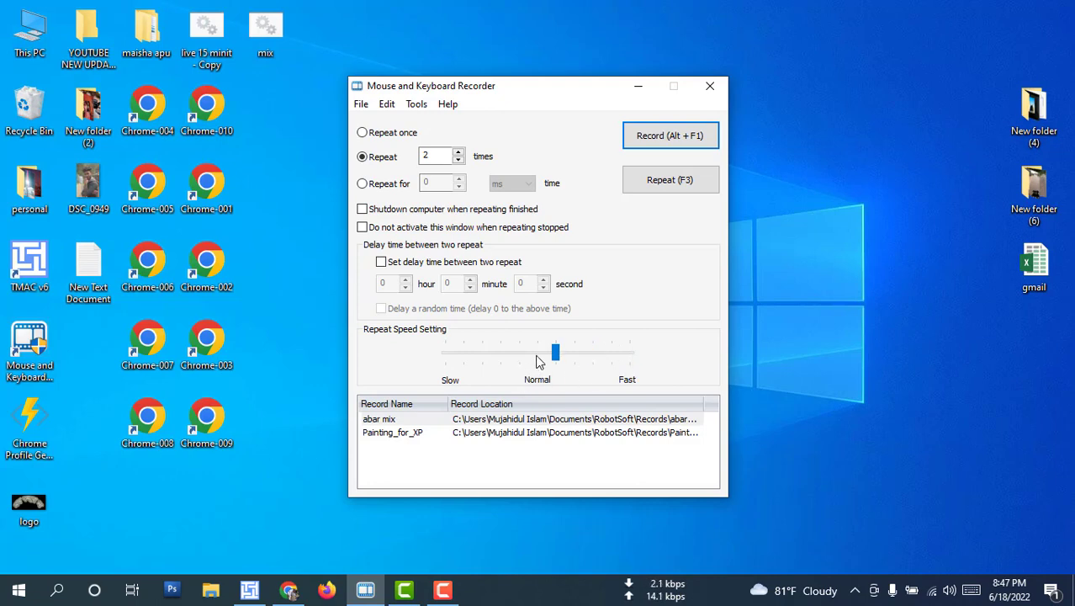
left_click_drag(562, 360, 544, 368)
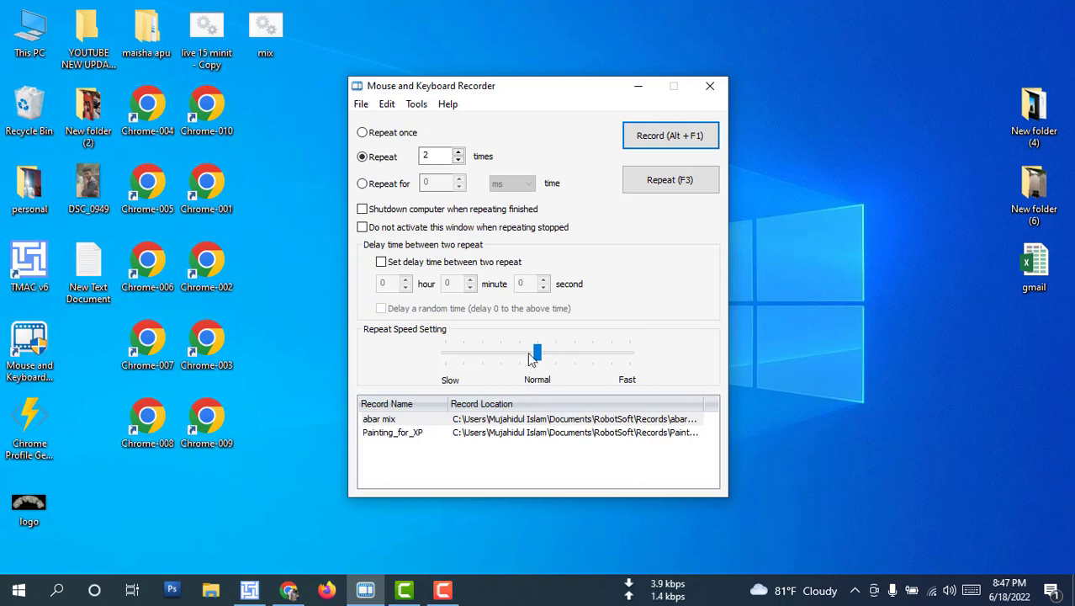
Step: Bring up the dialog for opening a saved record file and close it without choosing one
left_click(361, 103)
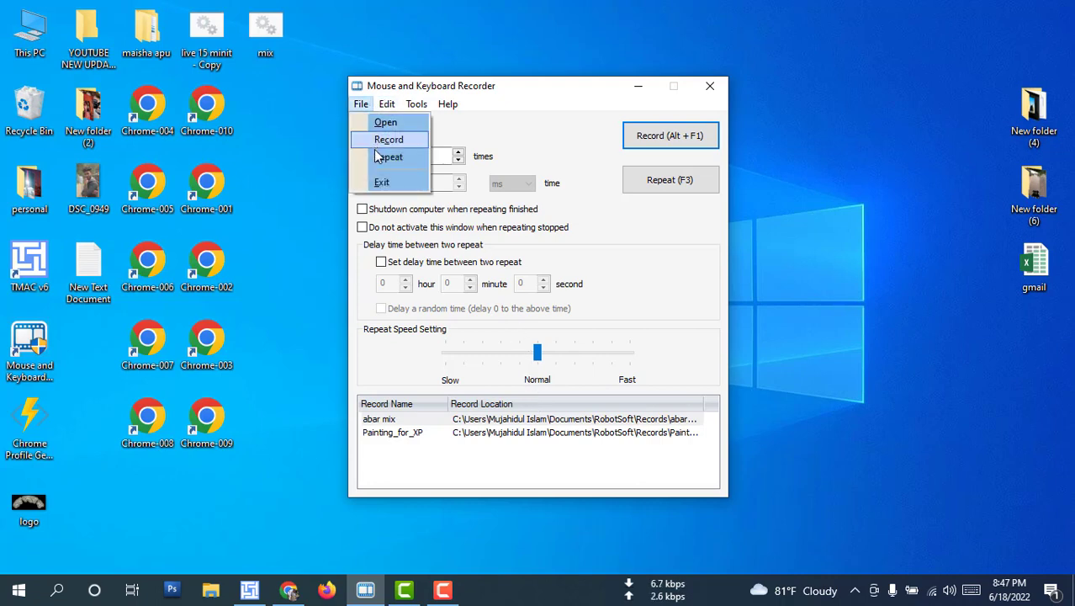
left_click(390, 137)
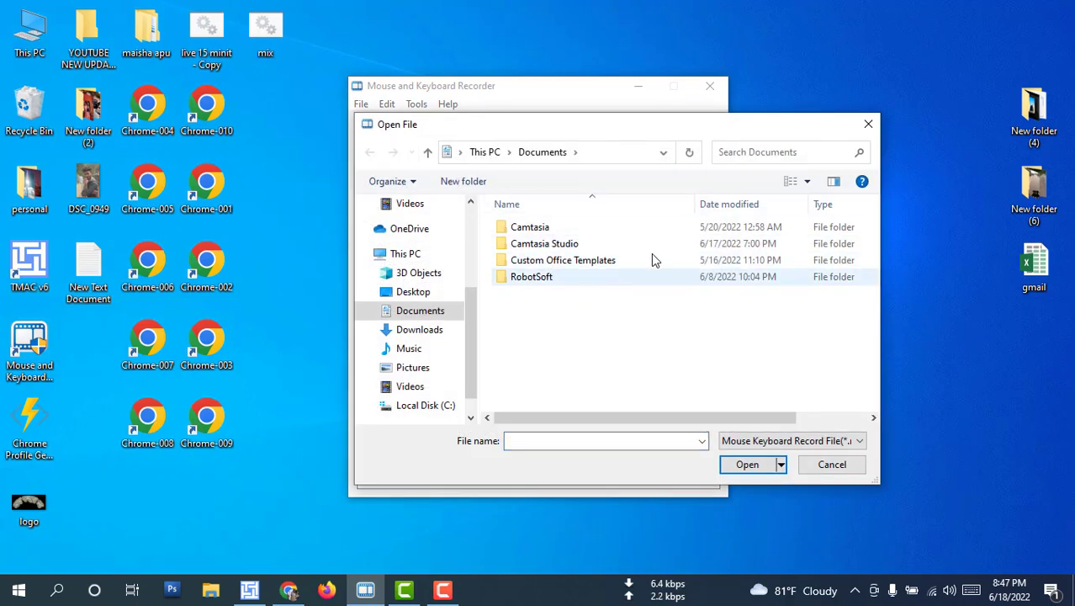
left_click(867, 124)
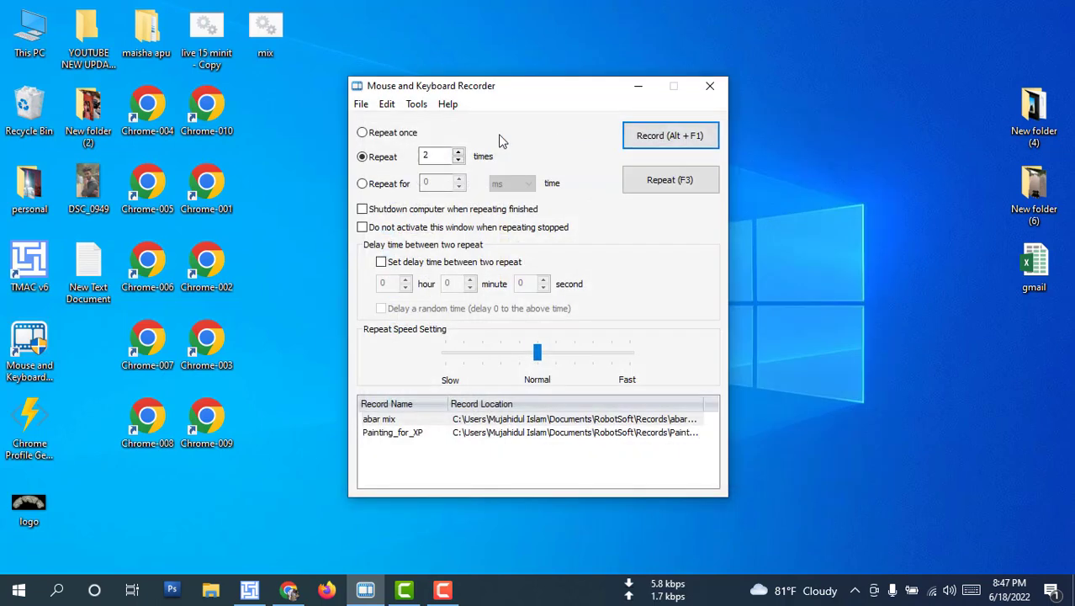
Step: Look through the available record editing, tools and help commands without running any of them
left_click(386, 103)
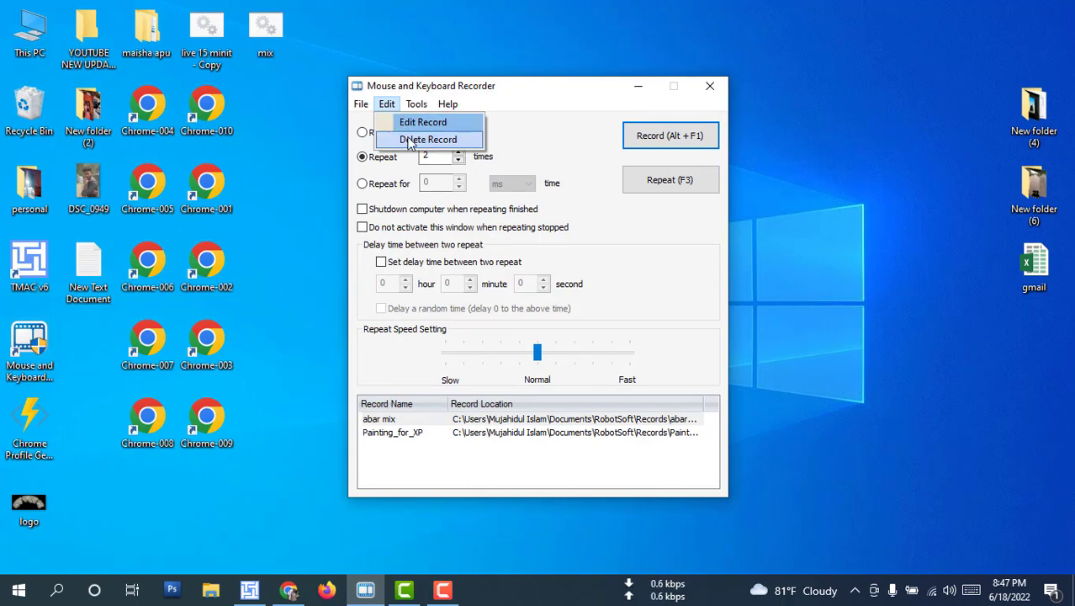
left_click(416, 103)
left_click(416, 104)
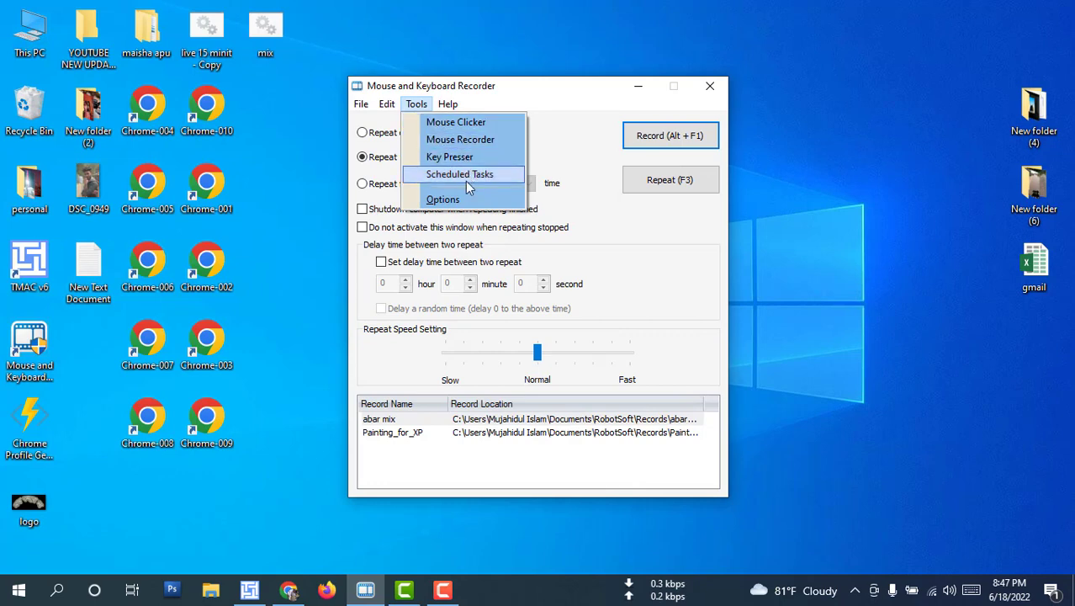
mouse_move(447, 104)
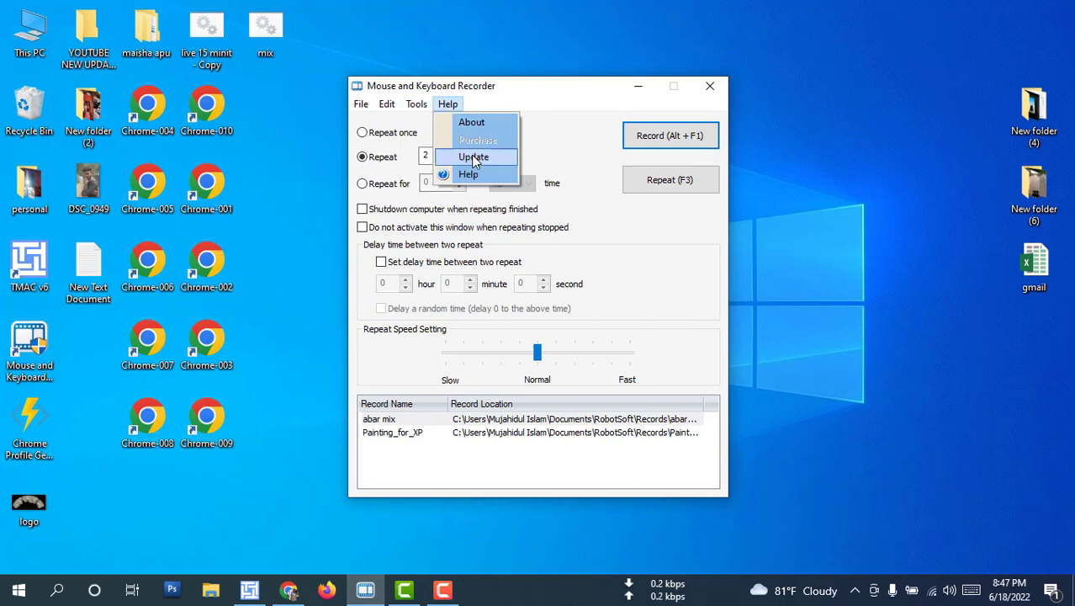
left_click(536, 145)
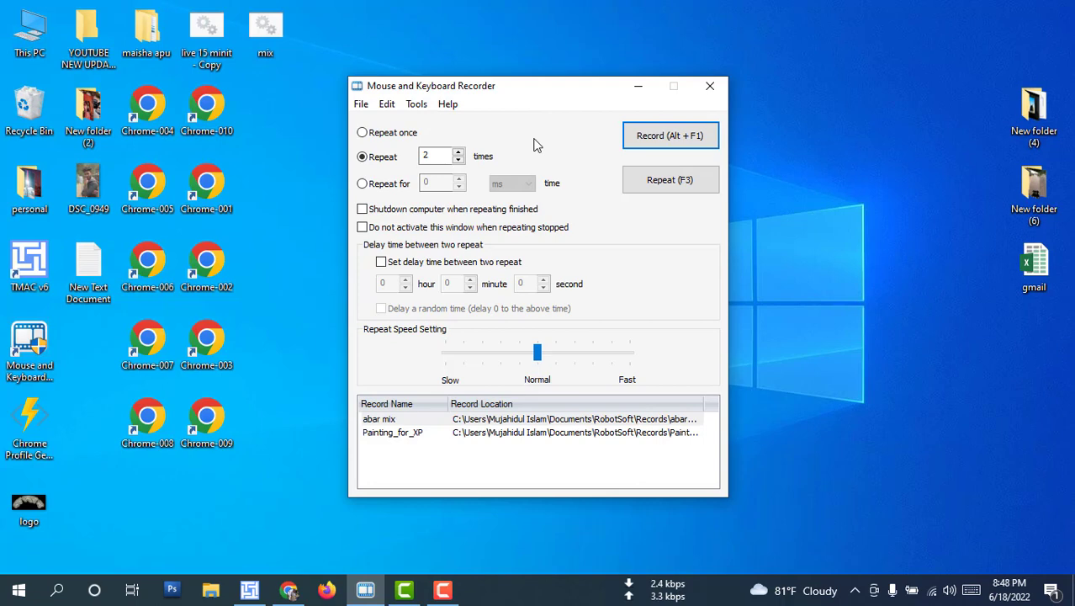
Step: Start a new recording with Repeat once selected, and refresh the desktop twice
left_click(403, 135)
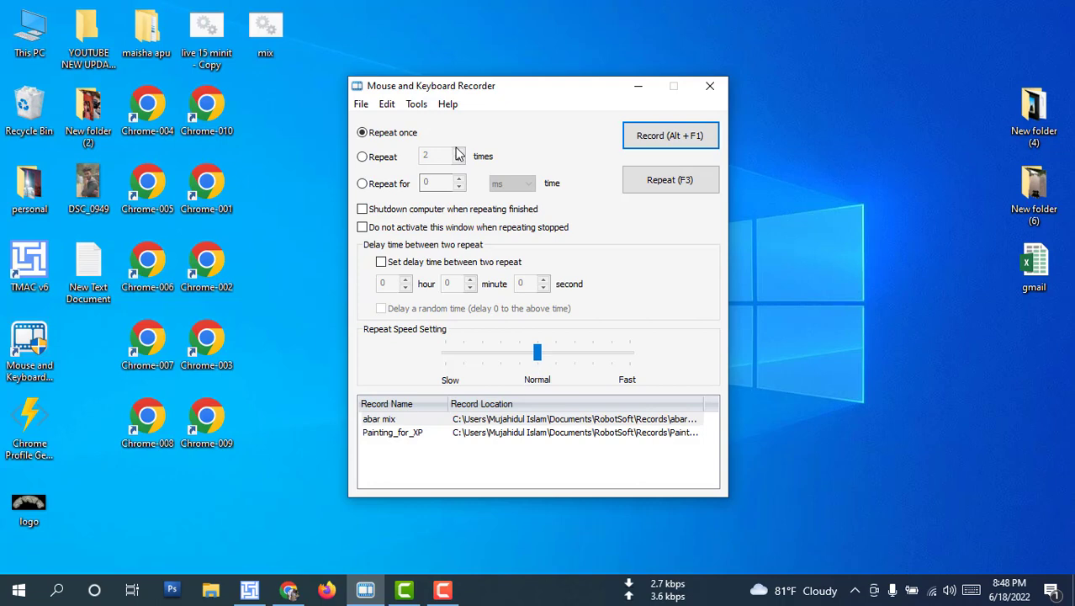
left_click(673, 137)
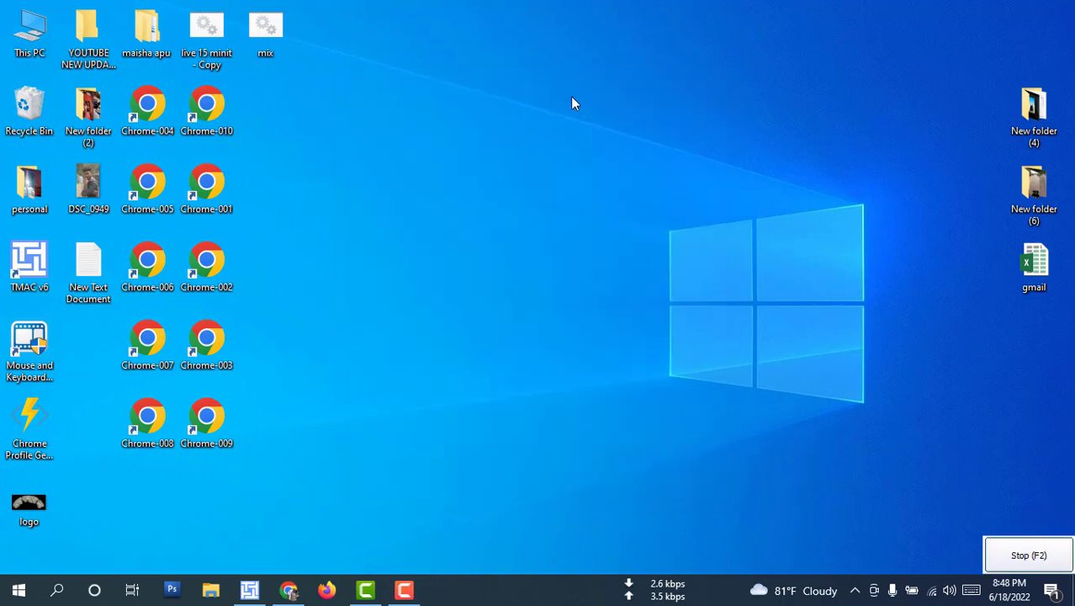
right_click(413, 52)
left_click(442, 99)
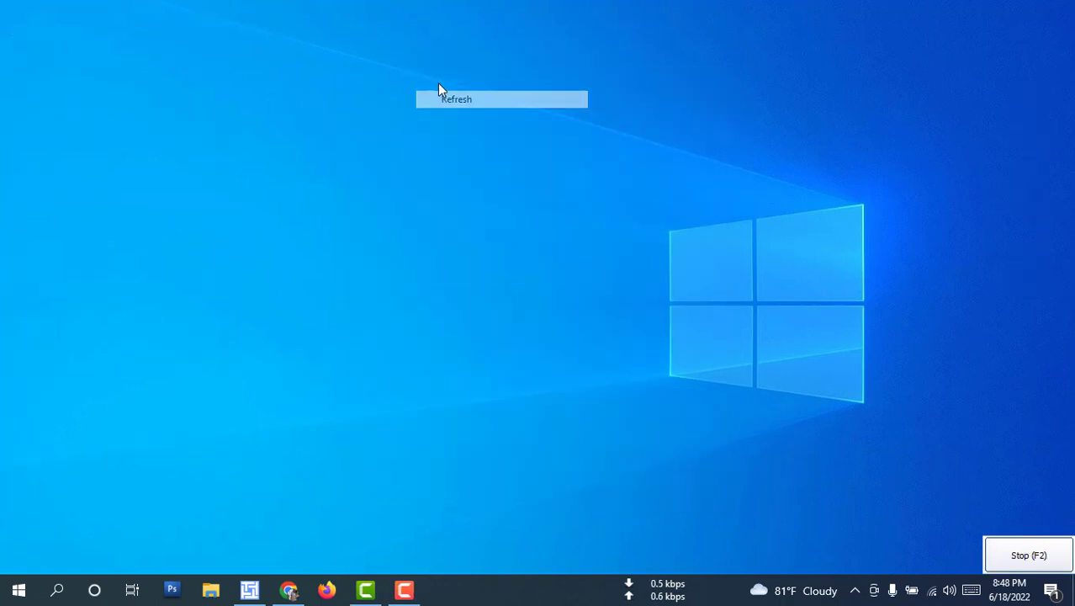
right_click(441, 38)
left_click(468, 84)
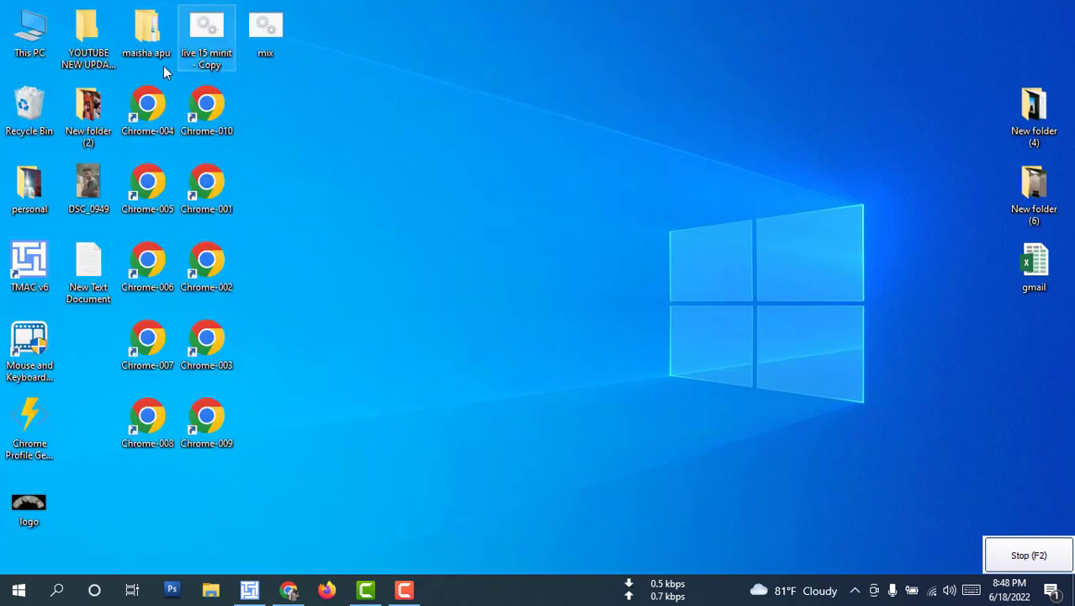
Step: Open the Videos folder from This PC and close the File Explorer window
double_click(24, 38)
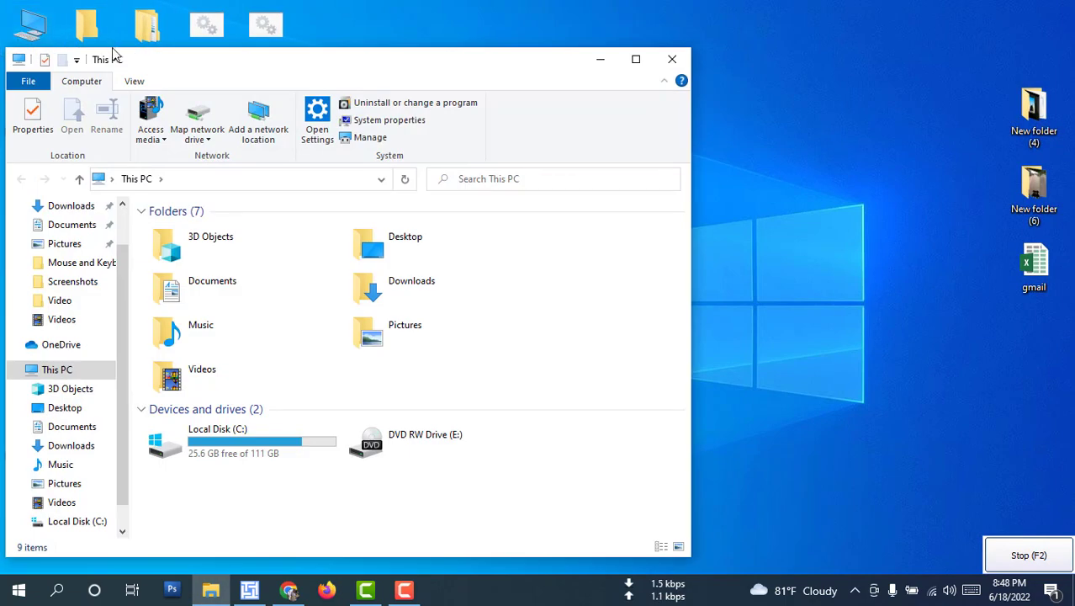
left_click(229, 379)
double_click(231, 383)
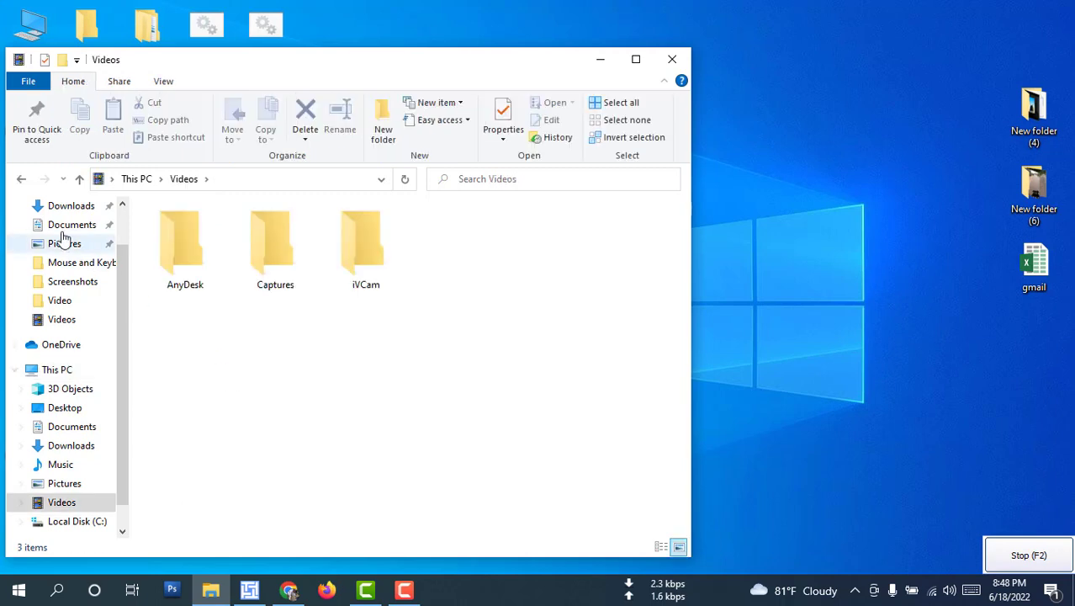
scroll(74, 317, "up", 2)
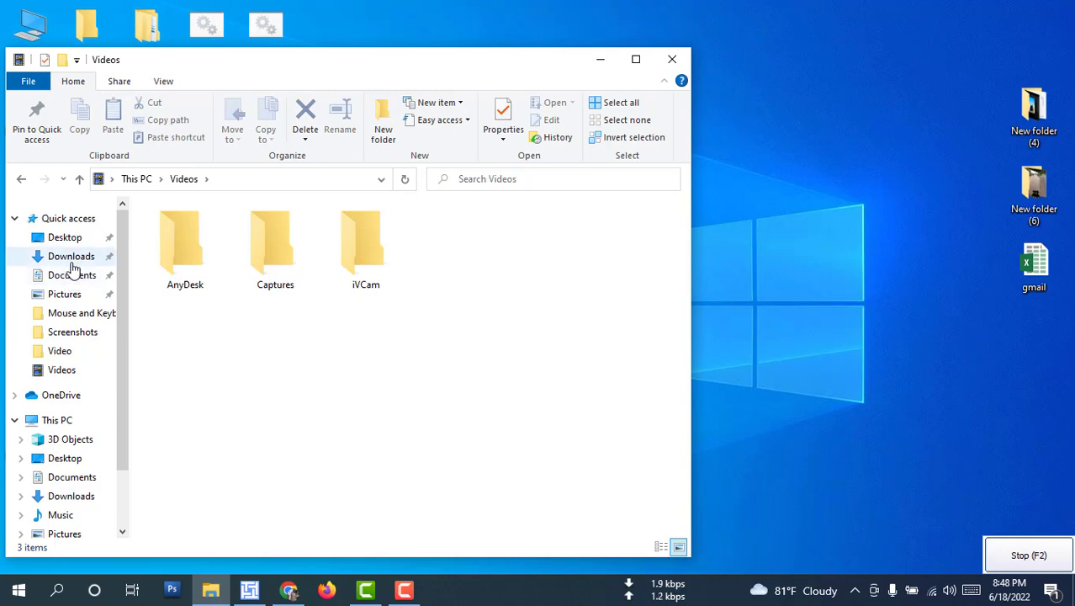
left_click(672, 59)
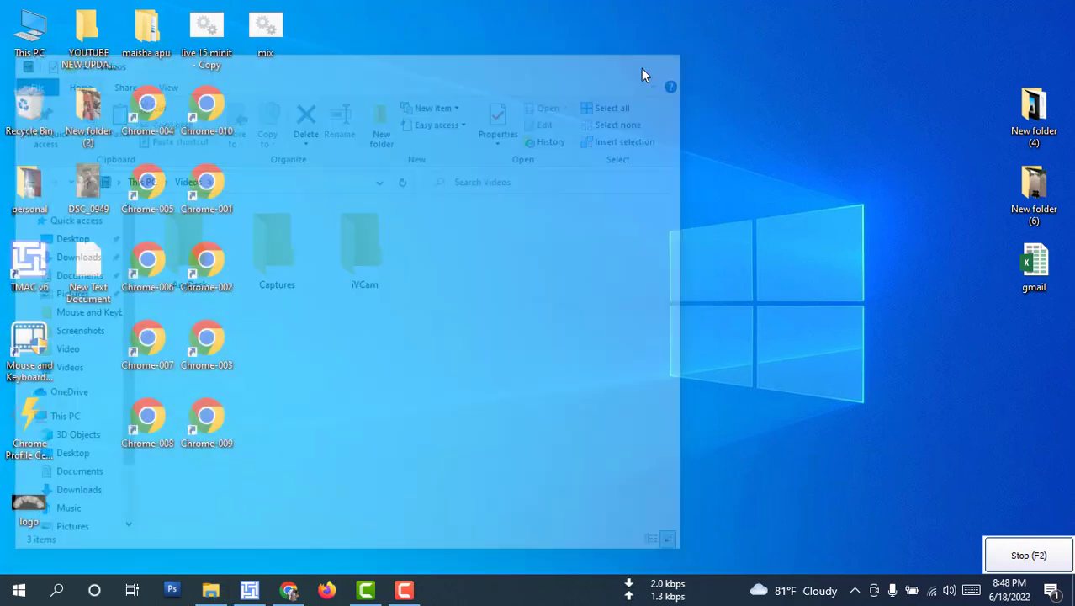
Step: Switch to Chrome and open YouTube in a new tab
left_click(287, 592)
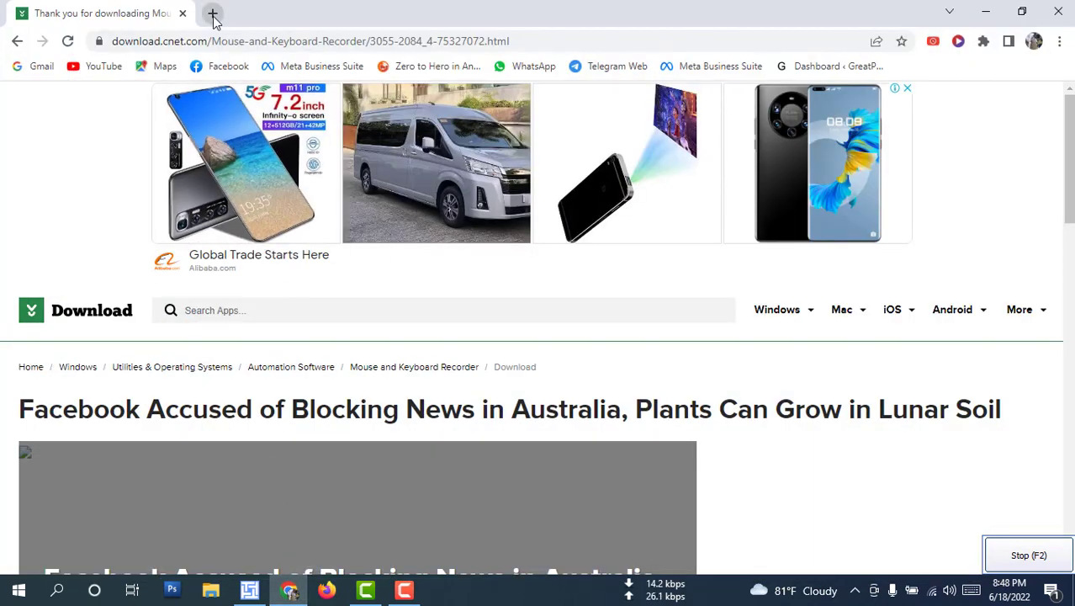
left_click(213, 15)
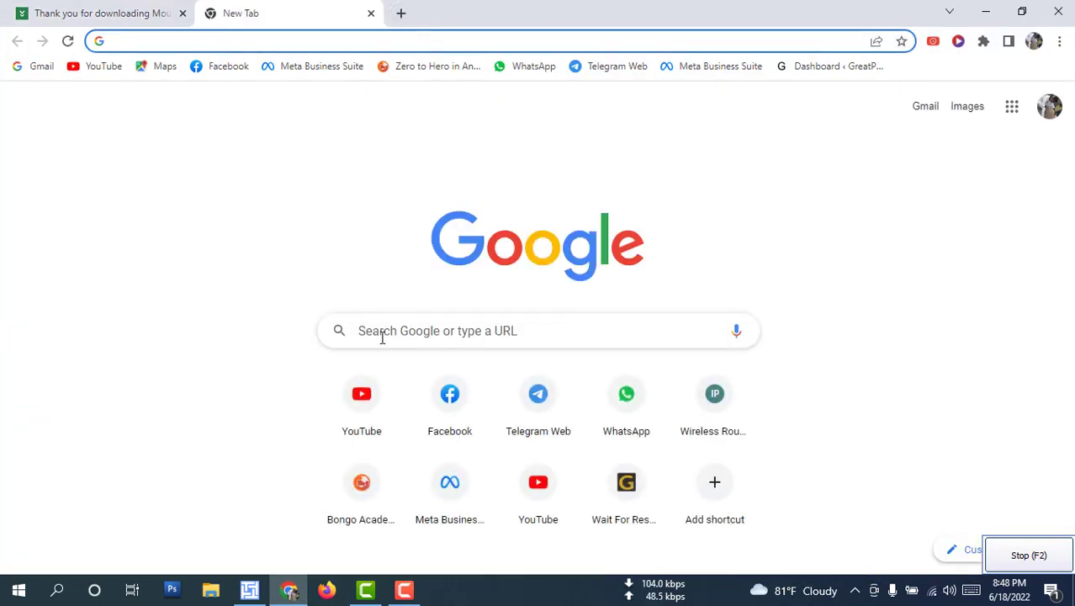
left_click(360, 393)
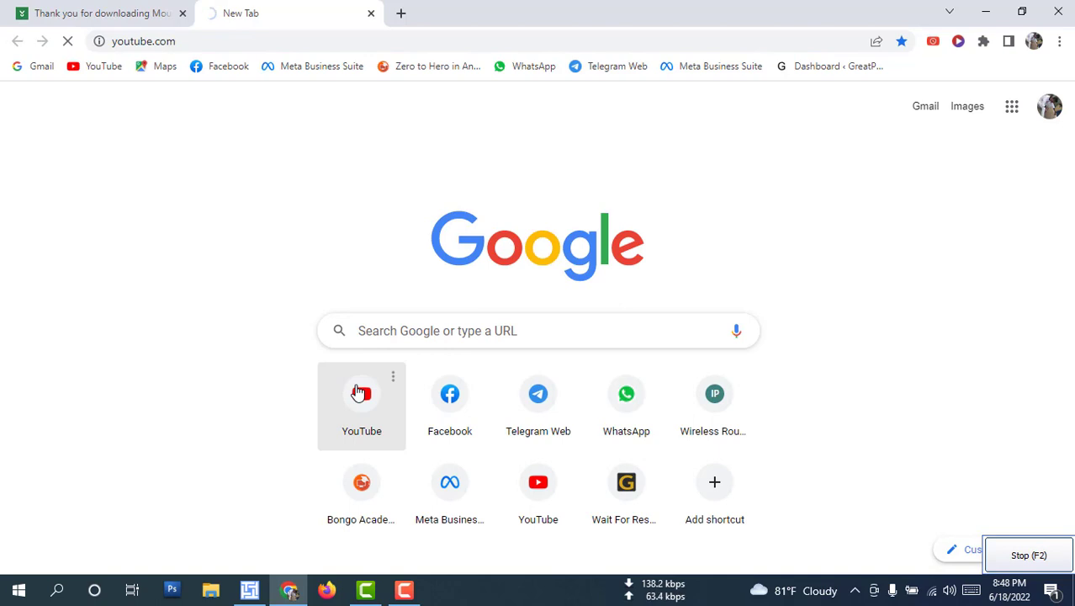
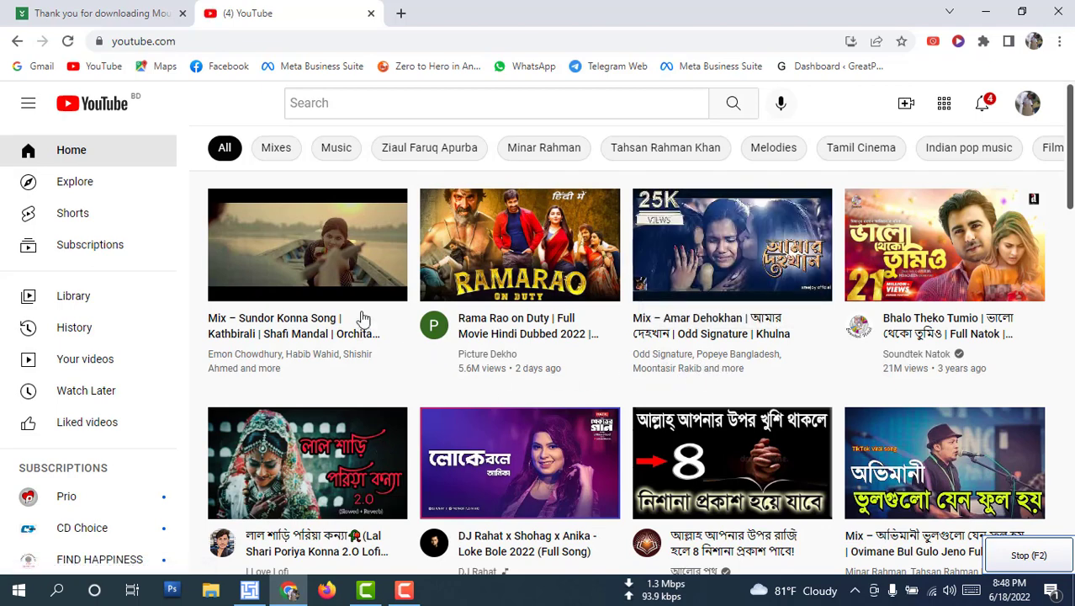
Step: Play the Sundor Konna Song mix from the YouTube home page, skip slightly ahead and pause the video
left_click(330, 300)
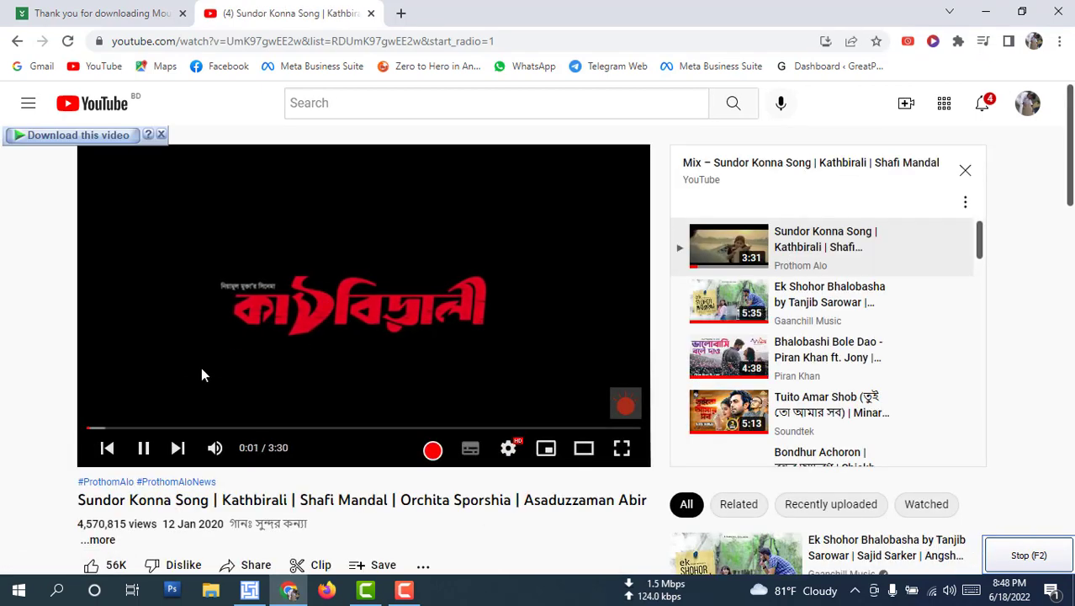
left_click(125, 429)
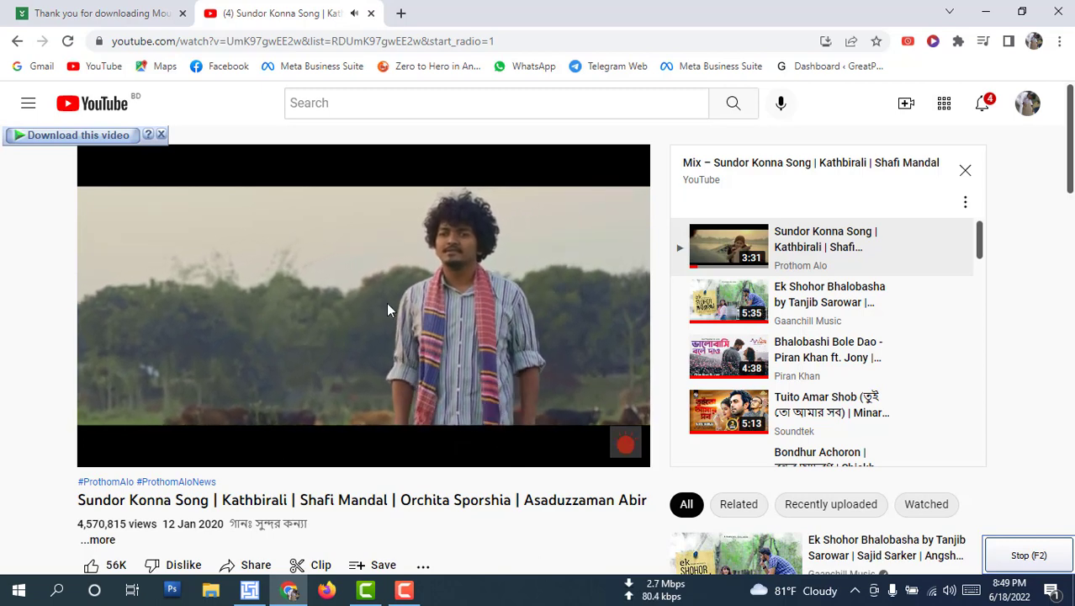
left_click(358, 335)
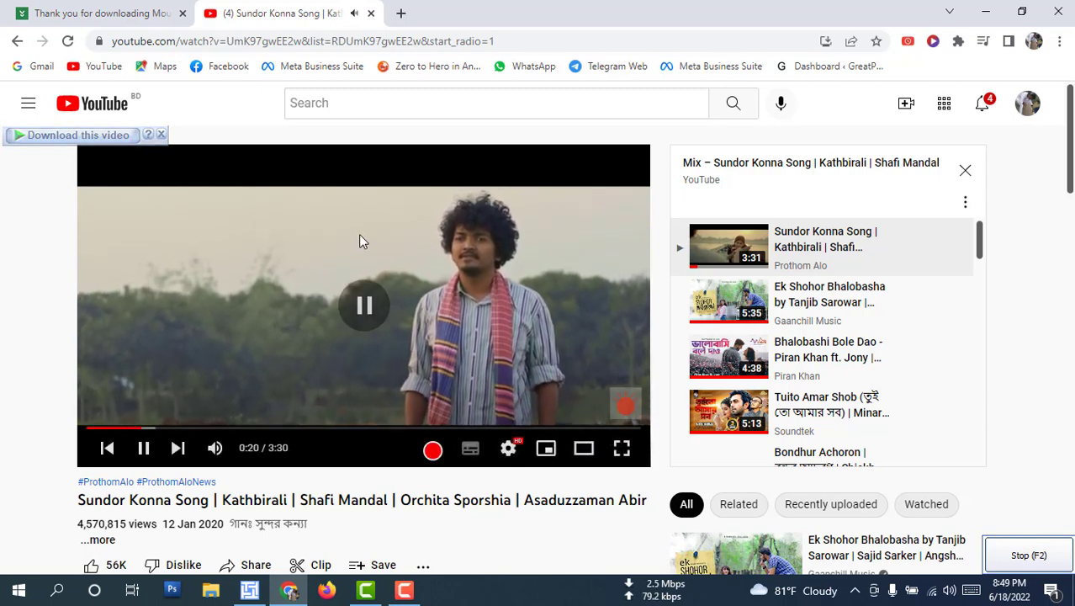
Step: Close the YouTube tab and minimize Chrome to return to the desktop
left_click(371, 14)
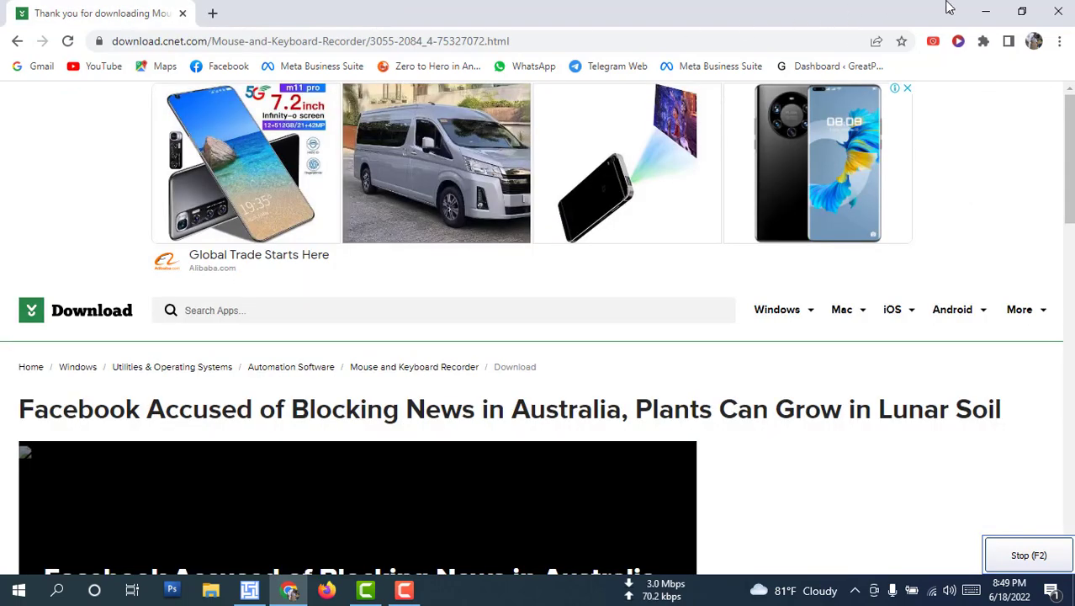
left_click(978, 10)
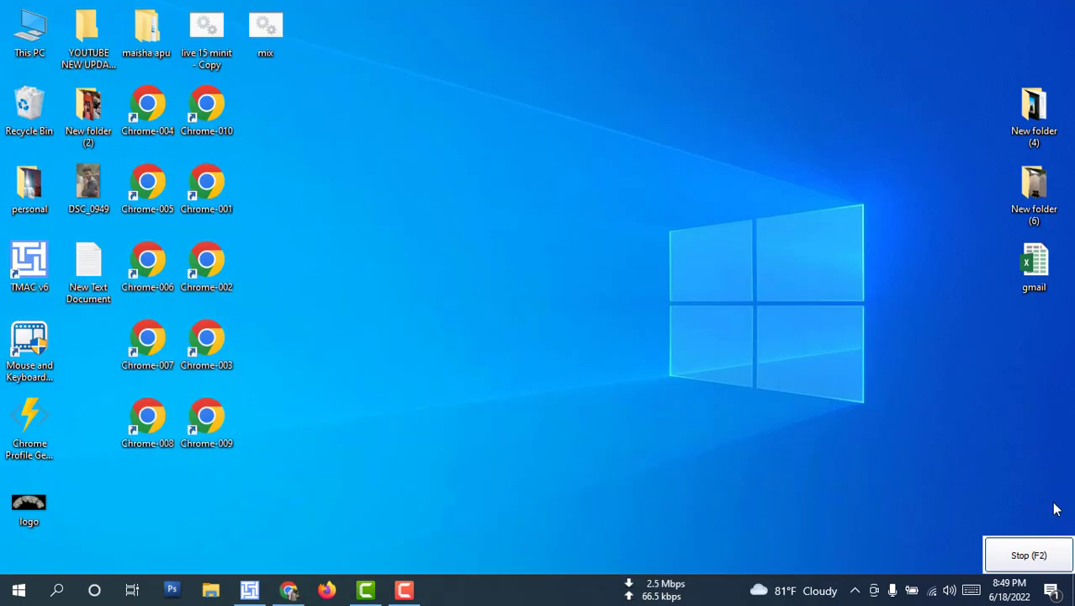
Step: Stop the recording and save it under the file name test
left_click(1027, 553)
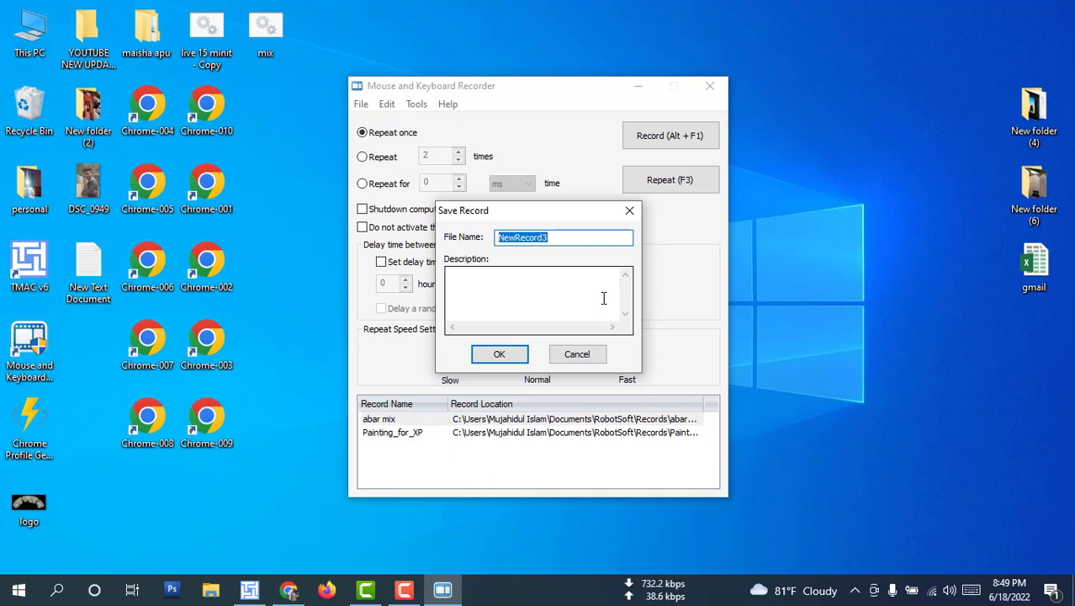
type("mop")
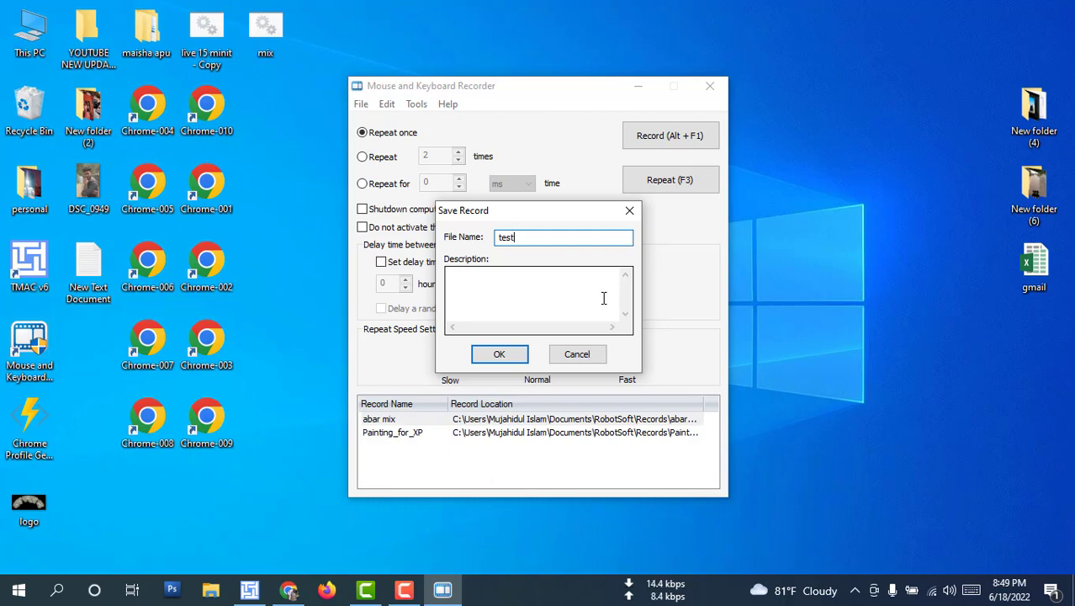
key("Return")
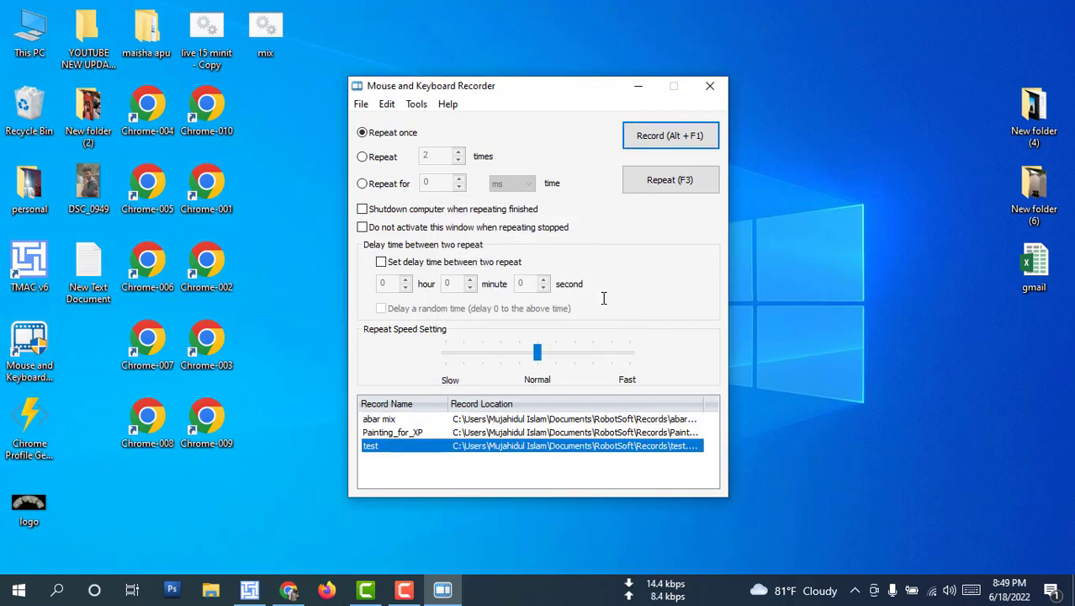
Step: Replay the test recording once, letting it run through its File Explorer, Chrome and YouTube actions to the end
left_click(669, 179)
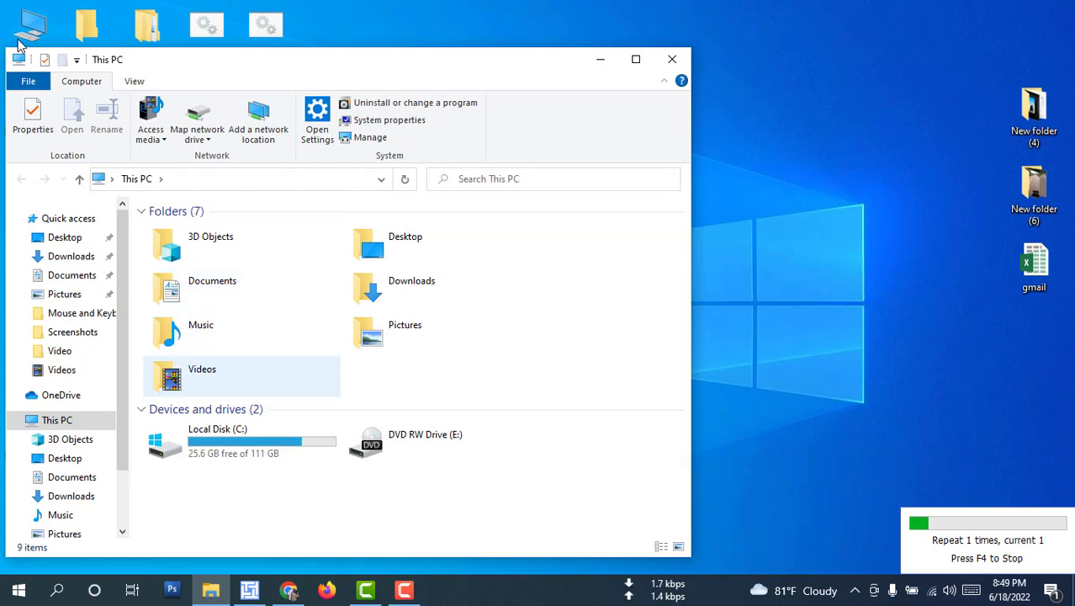
double_click(228, 375)
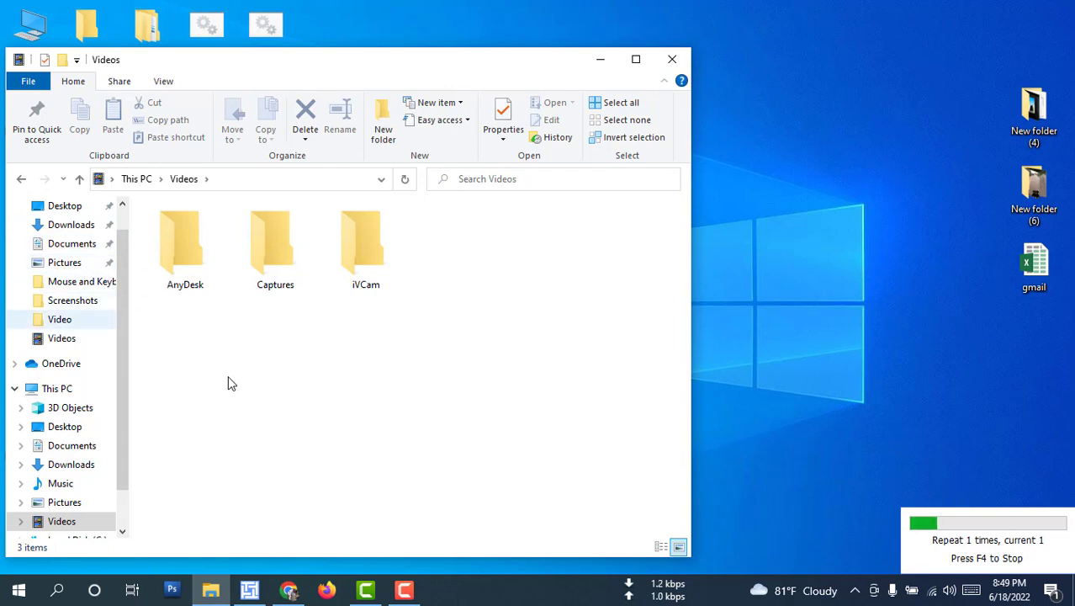
scroll(93, 336, "up", 1)
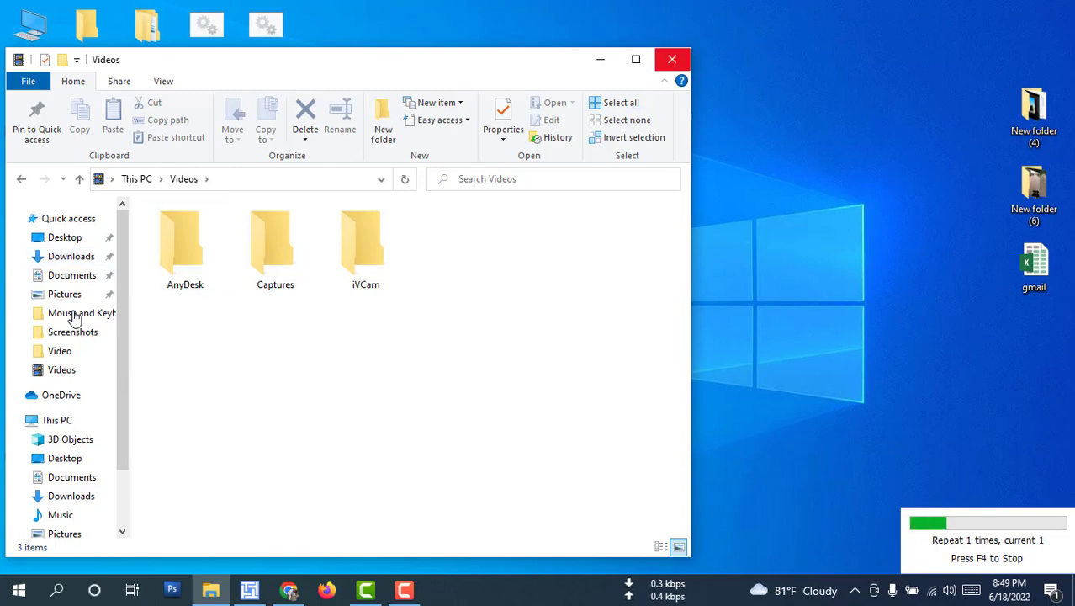
left_click(672, 59)
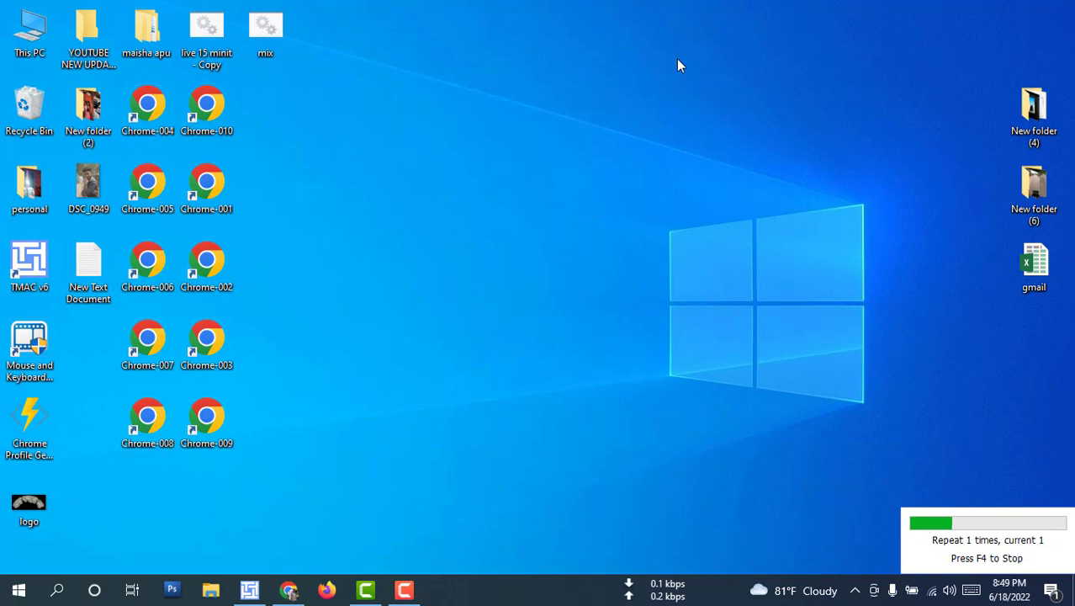
left_click(289, 591)
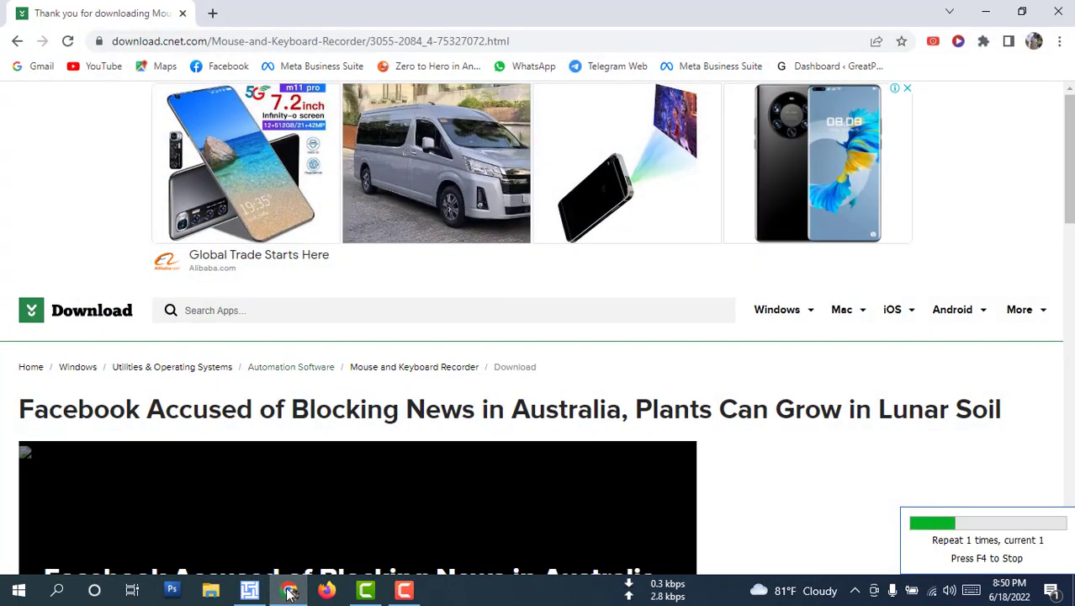
left_click(213, 14)
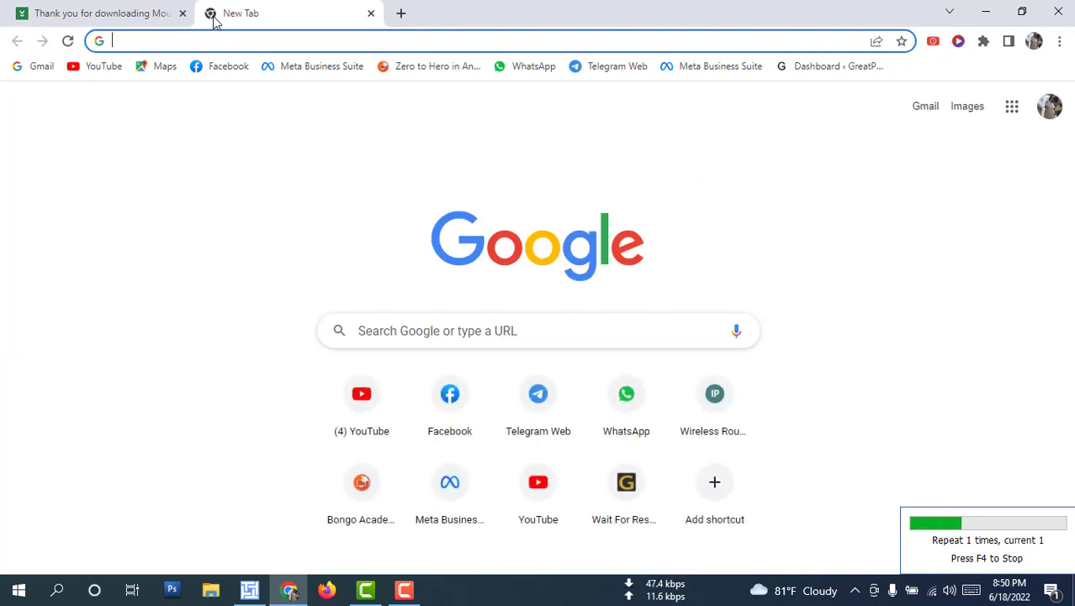
left_click(358, 393)
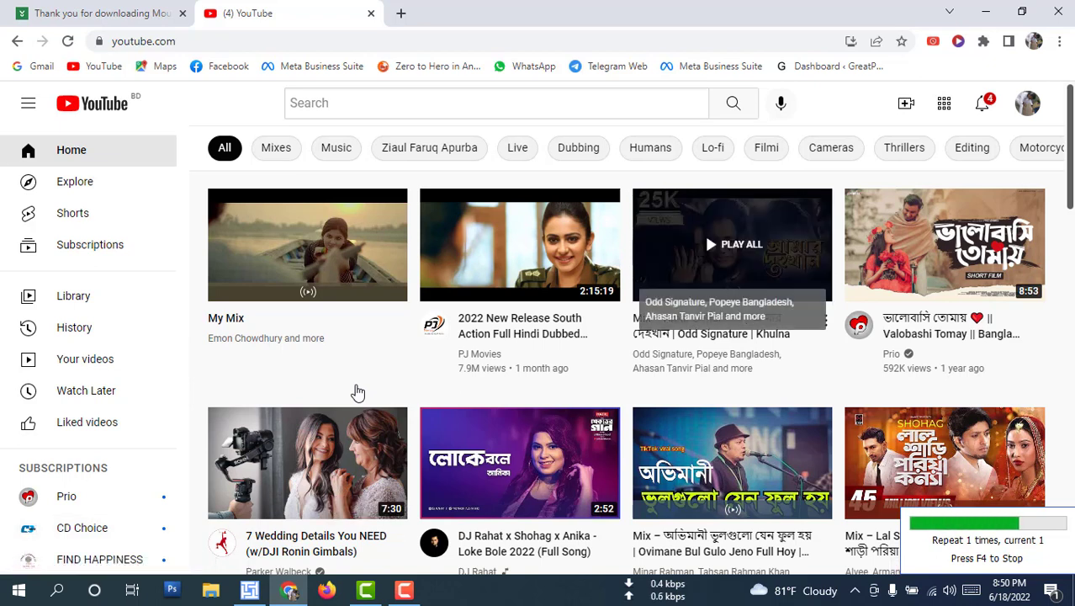
left_click(329, 297)
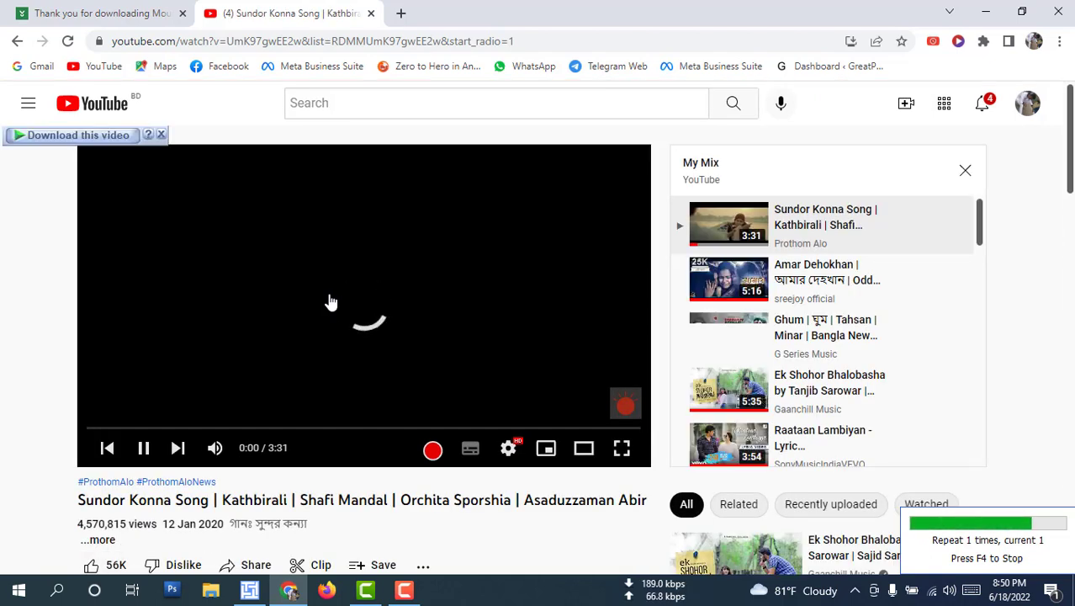
left_click(127, 429)
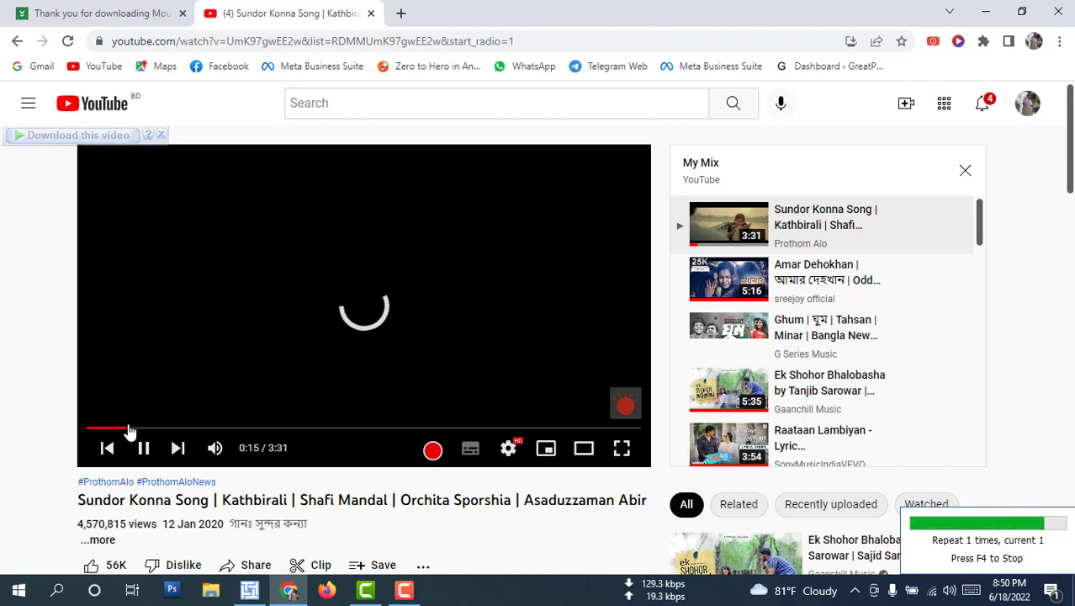
left_click(360, 332)
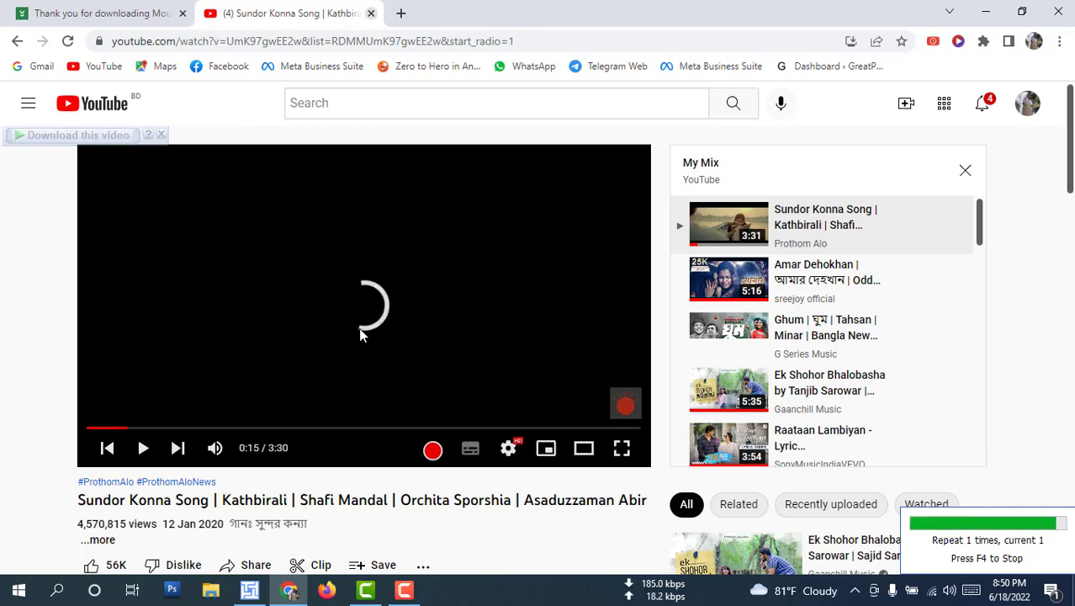
left_click(371, 14)
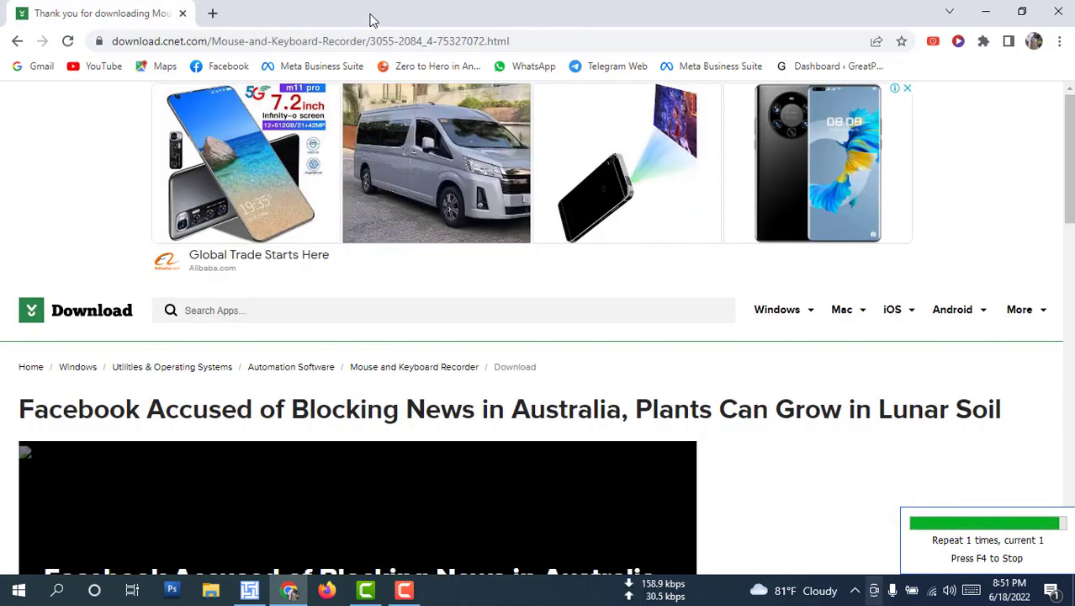
left_click(976, 9)
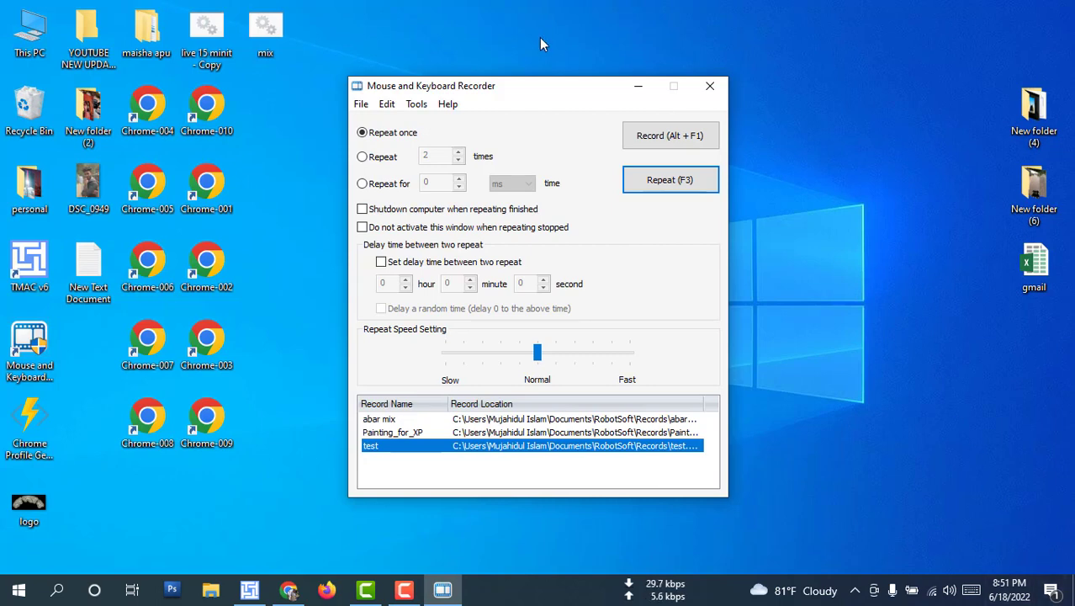
Step: Delete the test record from the record list and confirm the deletion
left_click(388, 106)
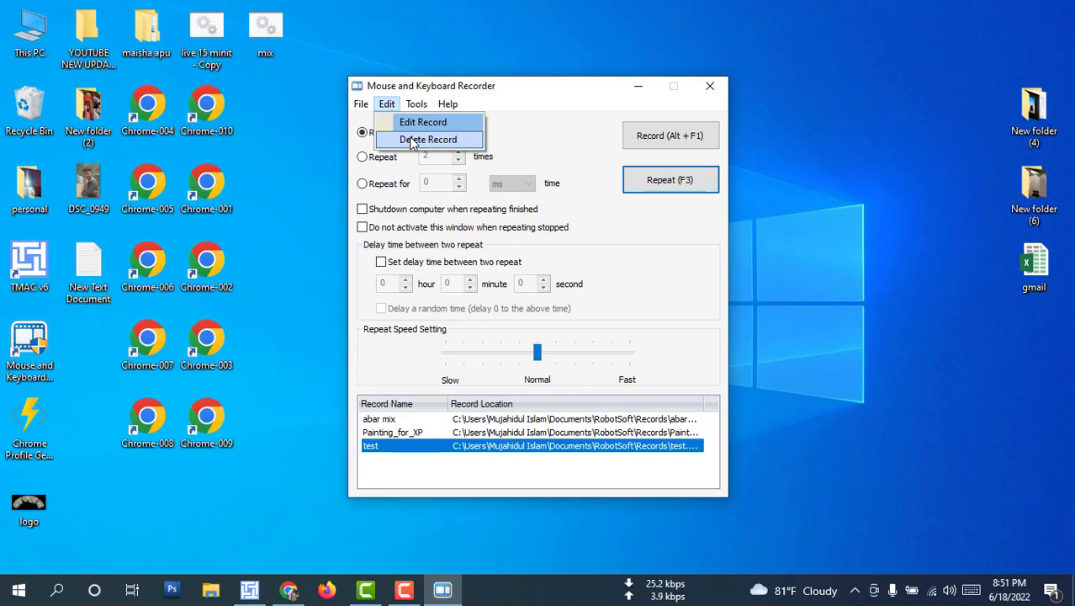
left_click(427, 140)
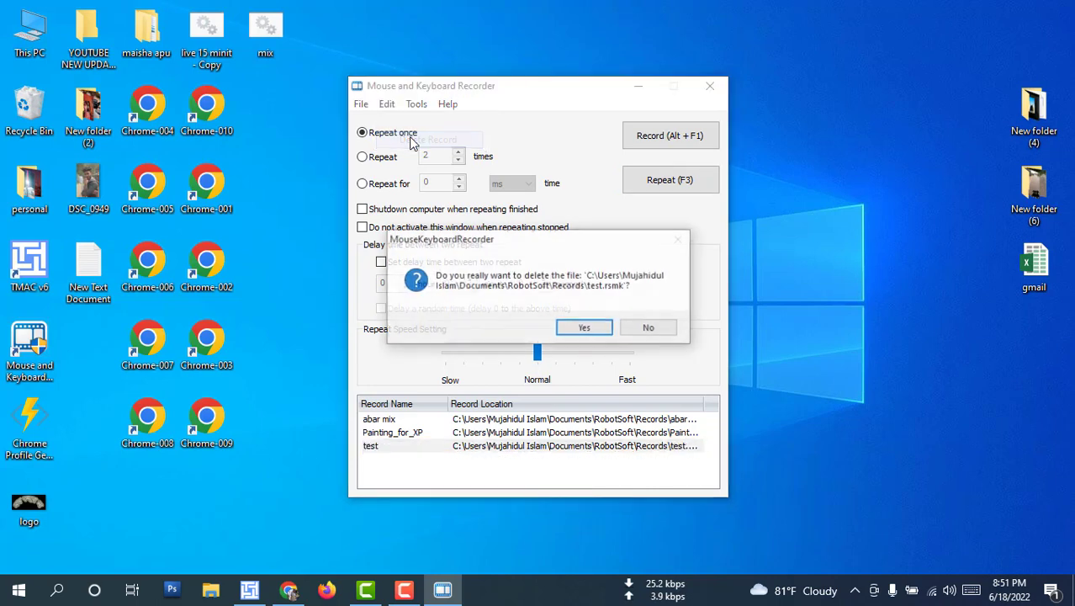
left_click(580, 328)
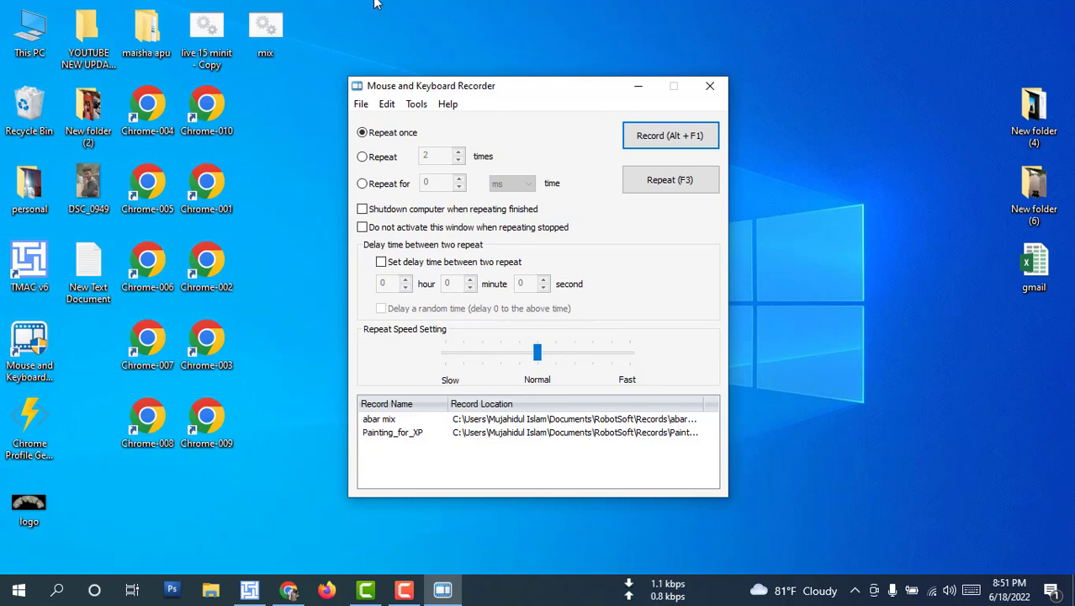
Step: Minimize the recorder, switch to Chrome and go back to the Google results for mouse keyboard recorder
left_click(639, 86)
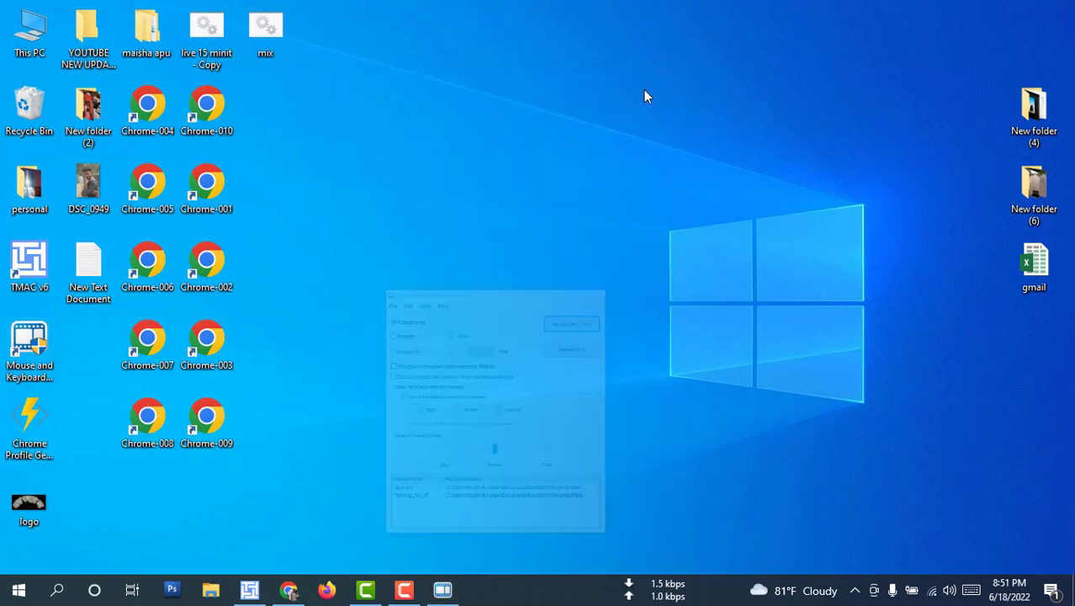
left_click(289, 589)
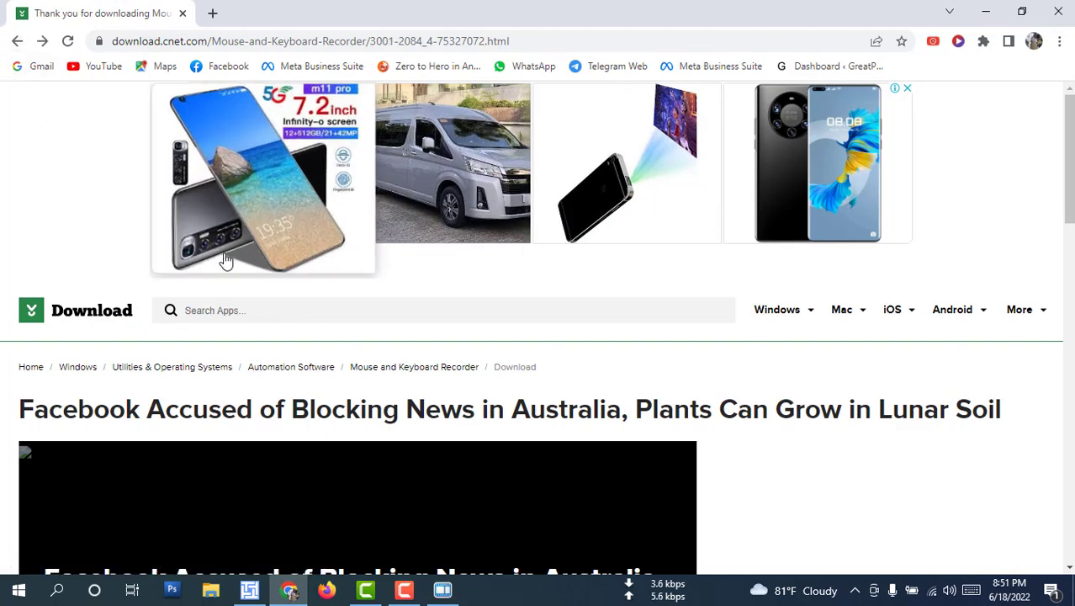
left_click(16, 41)
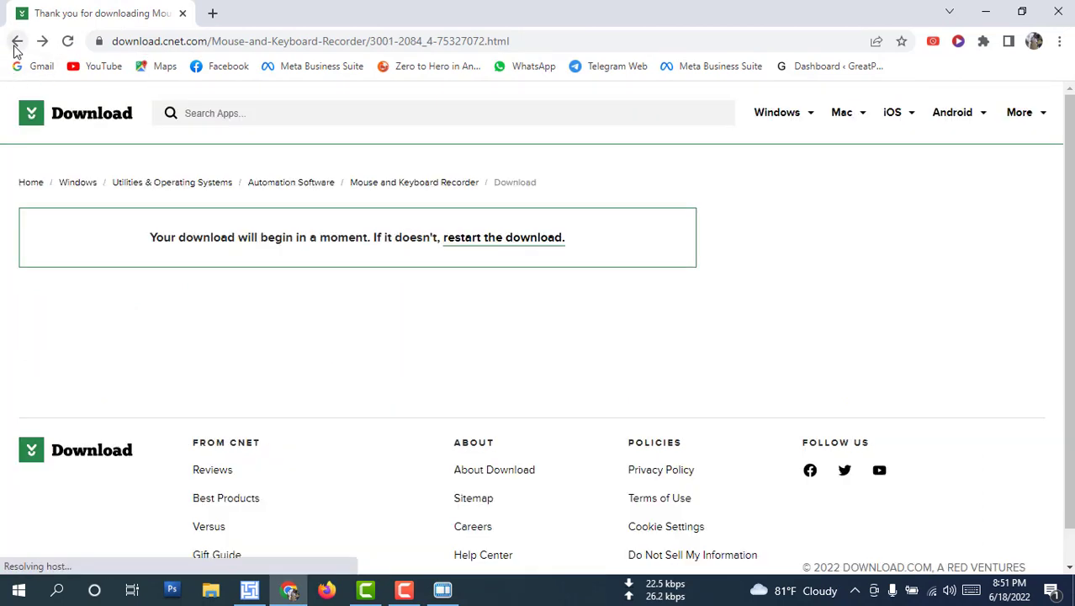
left_click(17, 40)
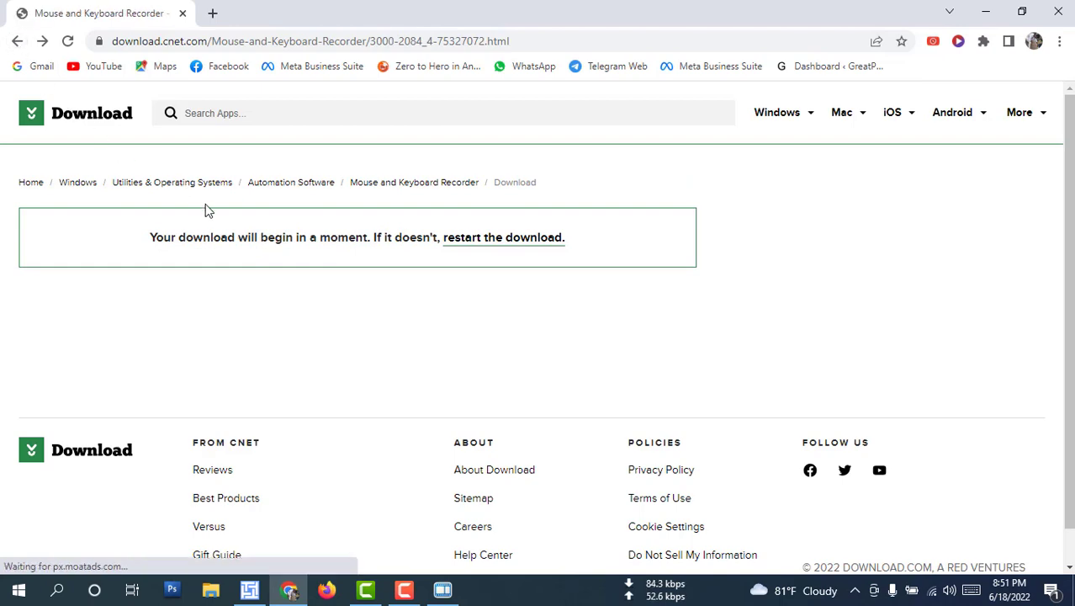
left_click(17, 40)
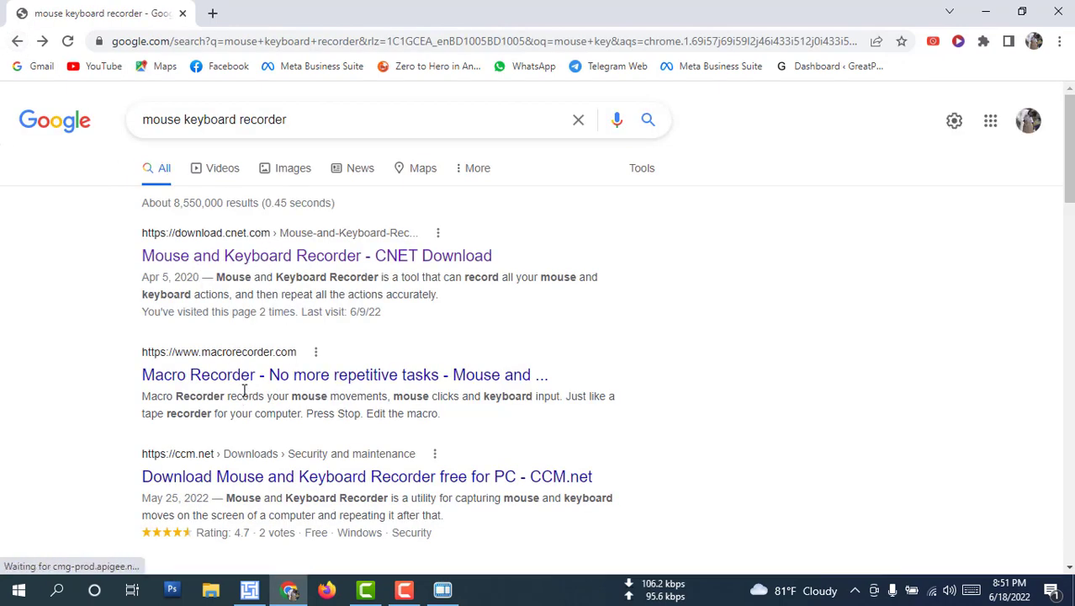
Step: Look through the Google results for sites offering mouse and keyboard recorder software
scroll(271, 475, "down", 2)
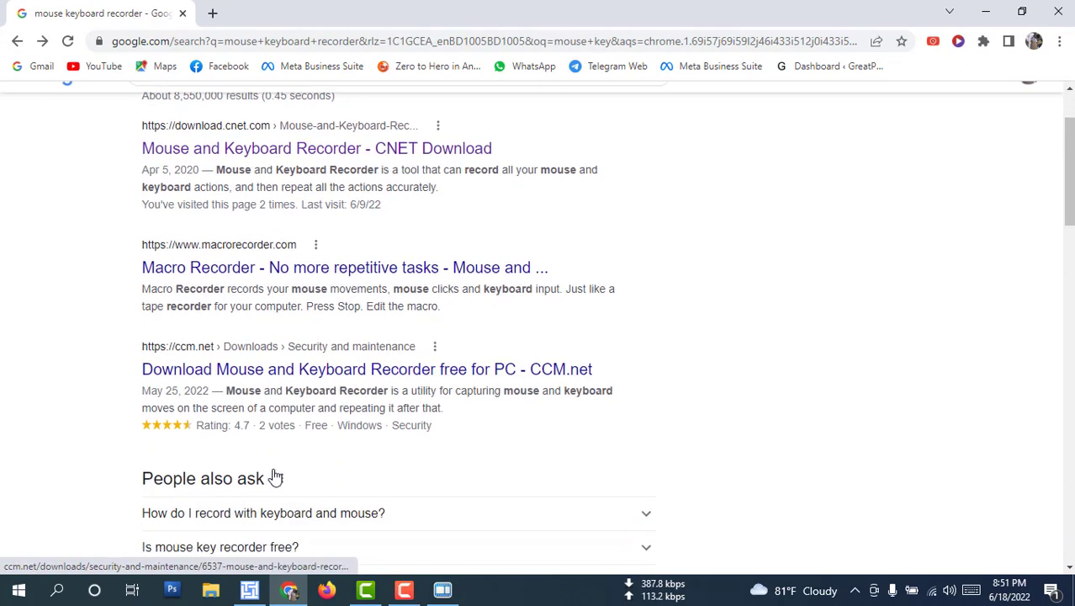
scroll(275, 477, "down", 4)
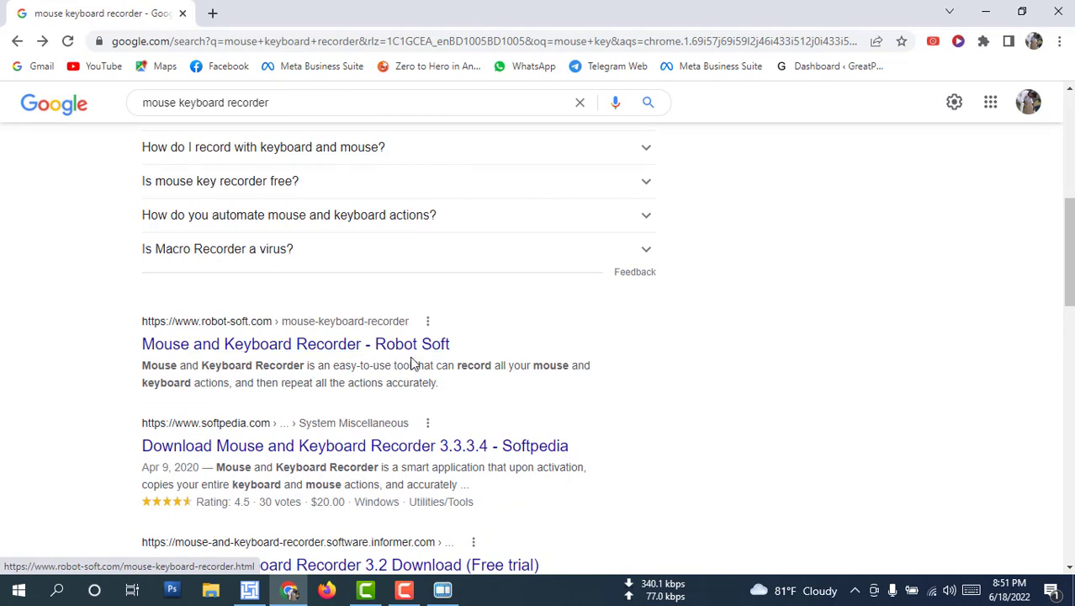
scroll(390, 395, "down", 1)
scroll(389, 396, "down", 3)
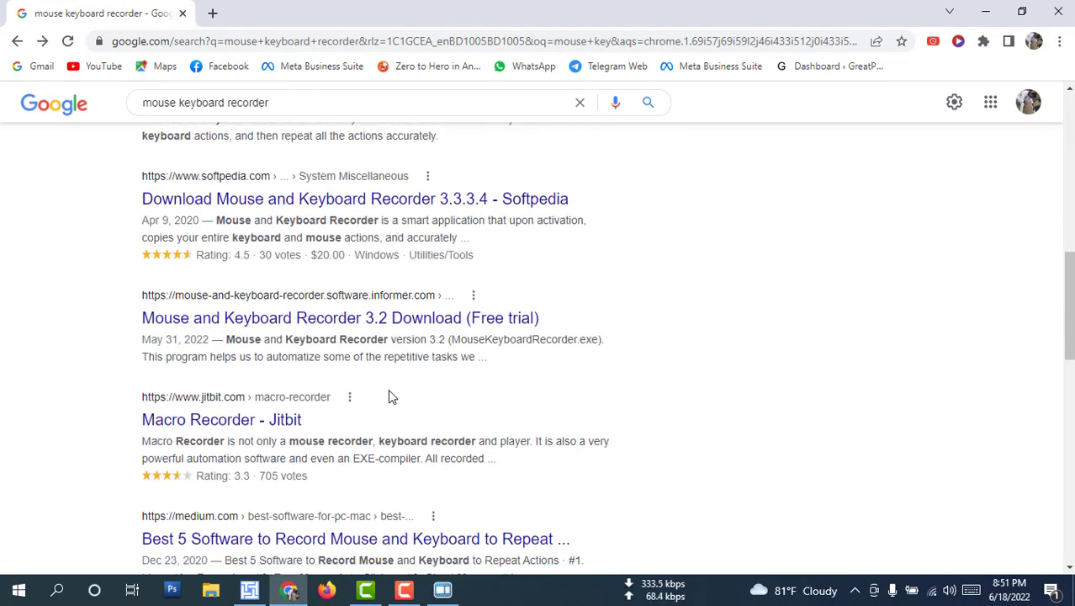
scroll(389, 396, "down", 2)
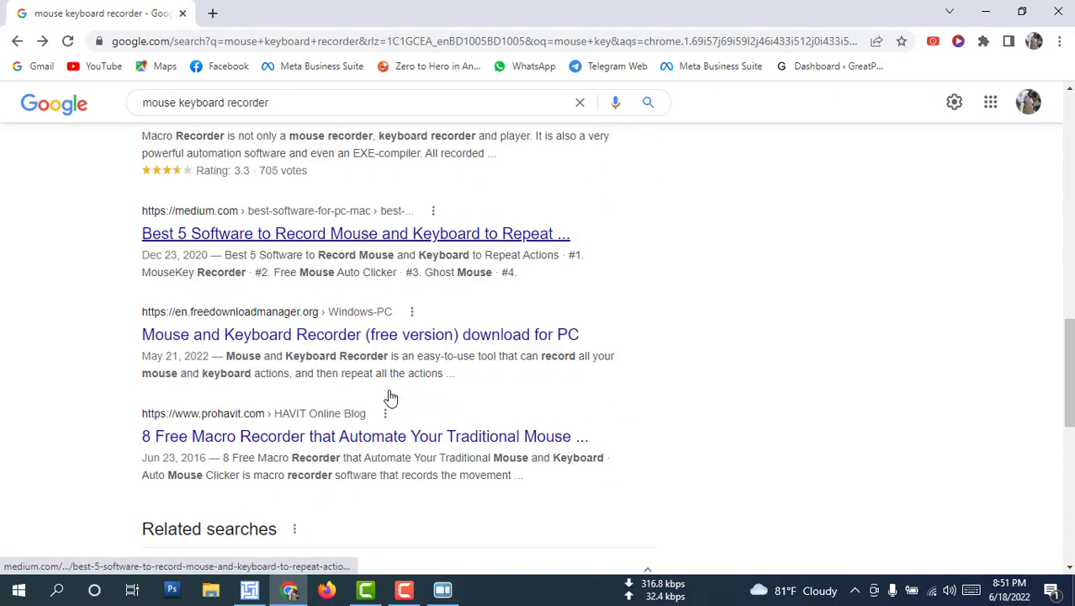
scroll(389, 395, "up", 3)
scroll(389, 395, "up", 3)
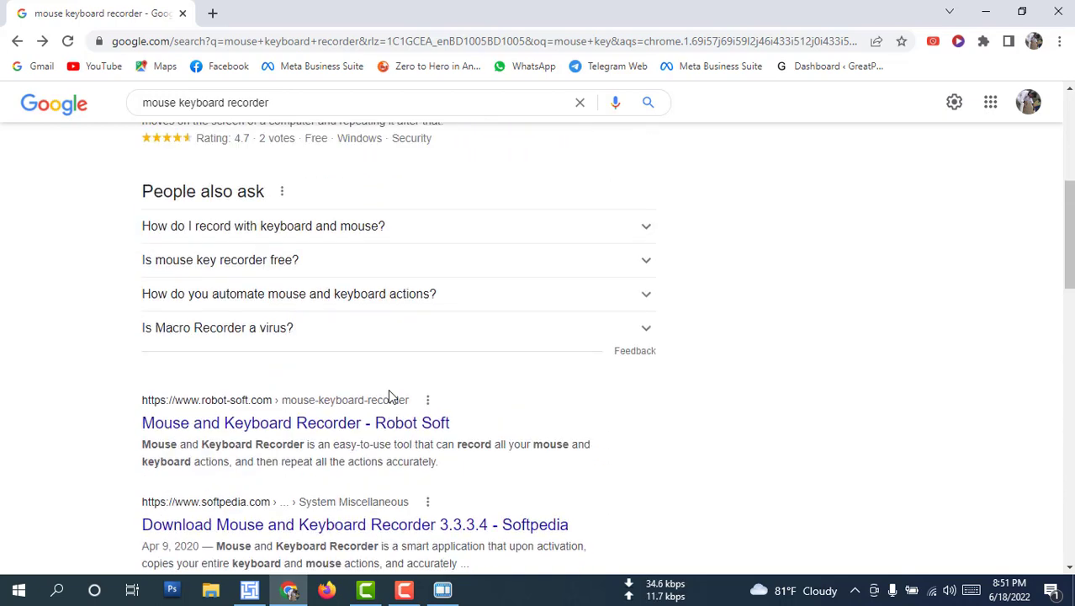
scroll(390, 395, "up", 6)
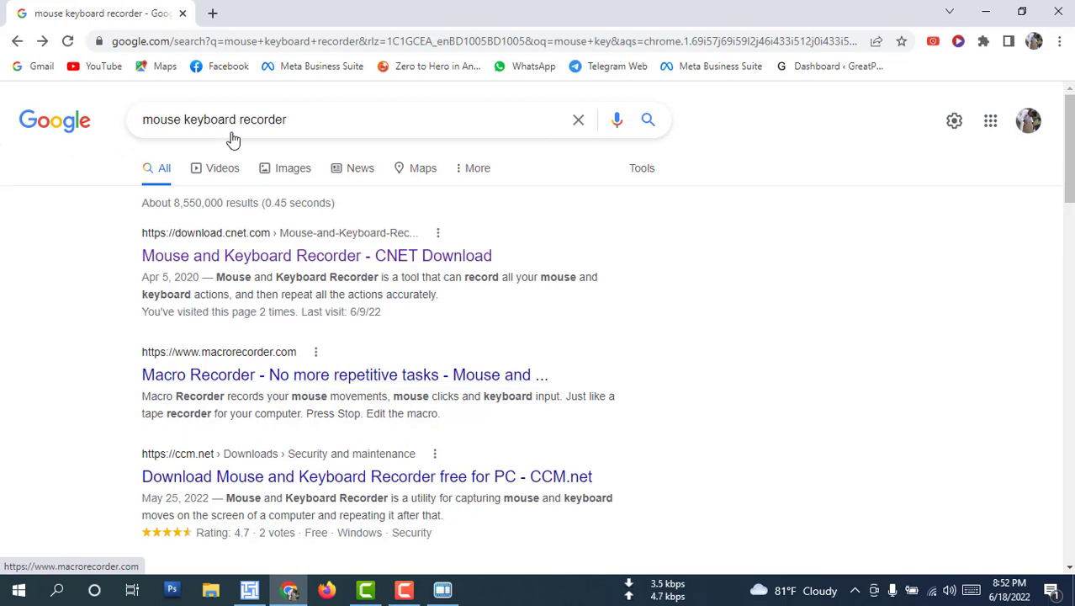
Step: Open YouTube in a new Chrome tab and minimize the browser
left_click(212, 13)
left_click(99, 68)
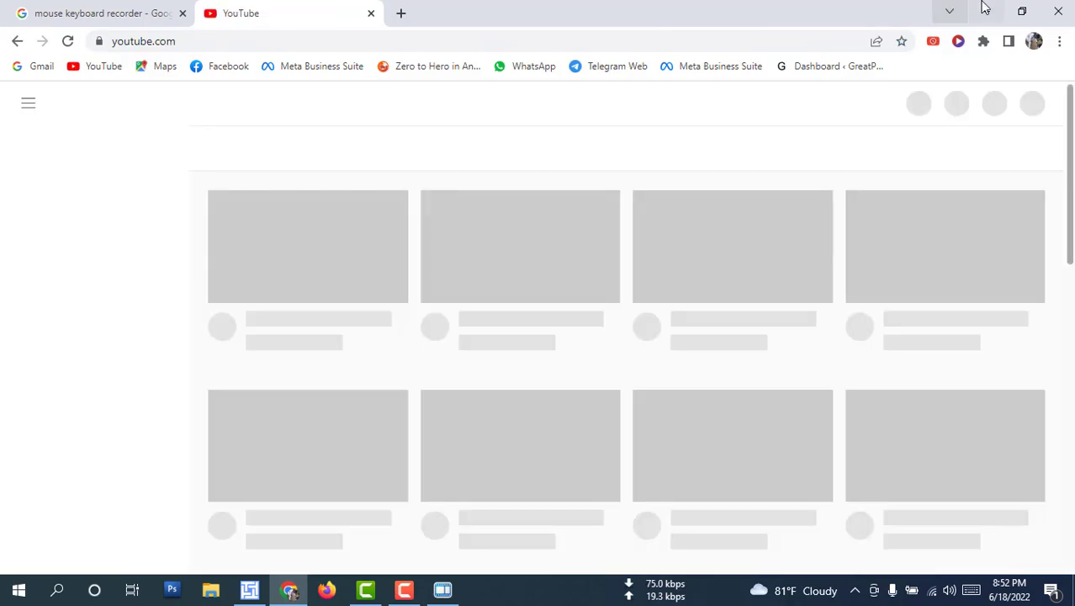
left_click(984, 10)
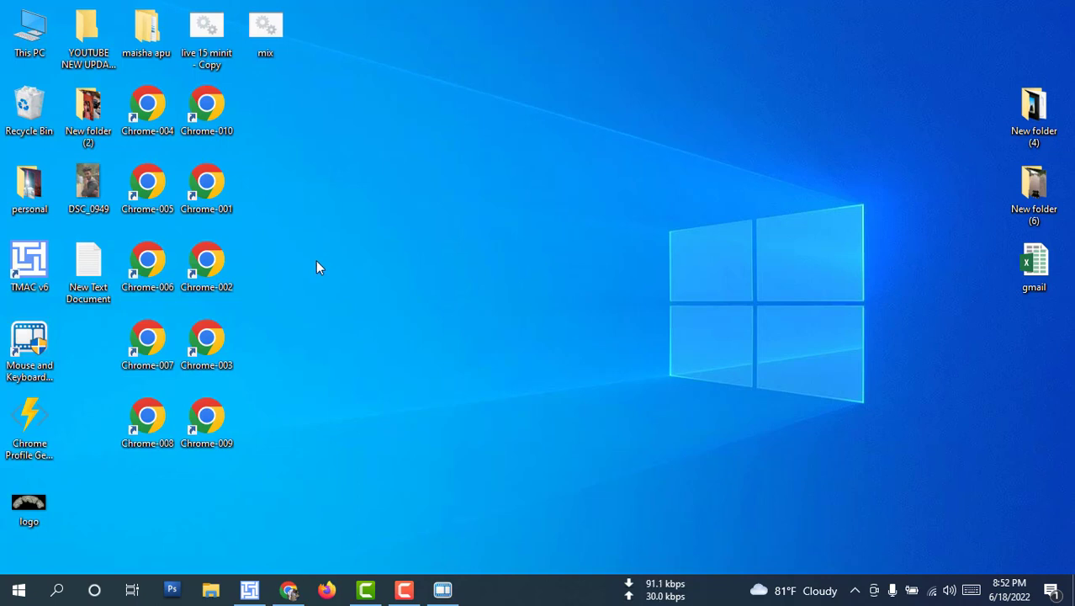
Step: Switch to Mouse and Keyboard Recorder, set it to repeat 2 times and minimize its window
left_click(443, 588)
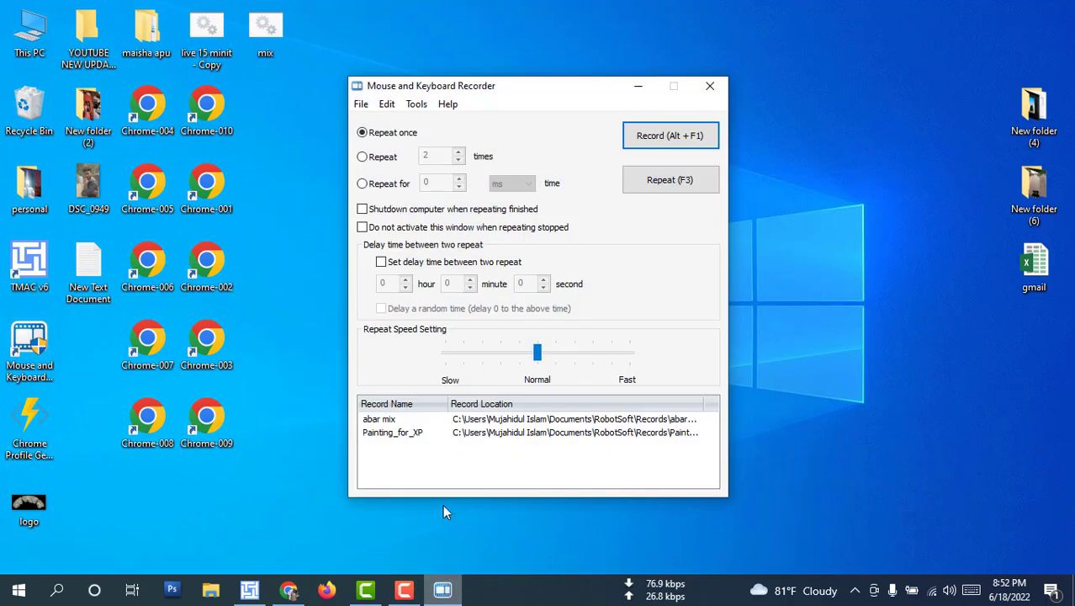
left_click(375, 160)
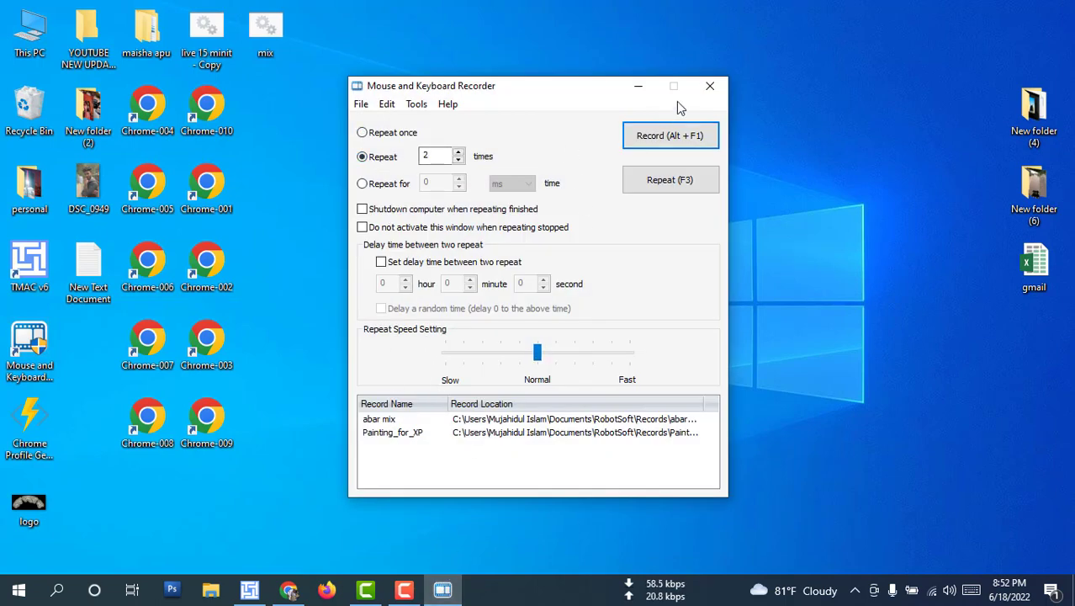
left_click(638, 86)
Step: Refresh the desktop twice
right_click(499, 25)
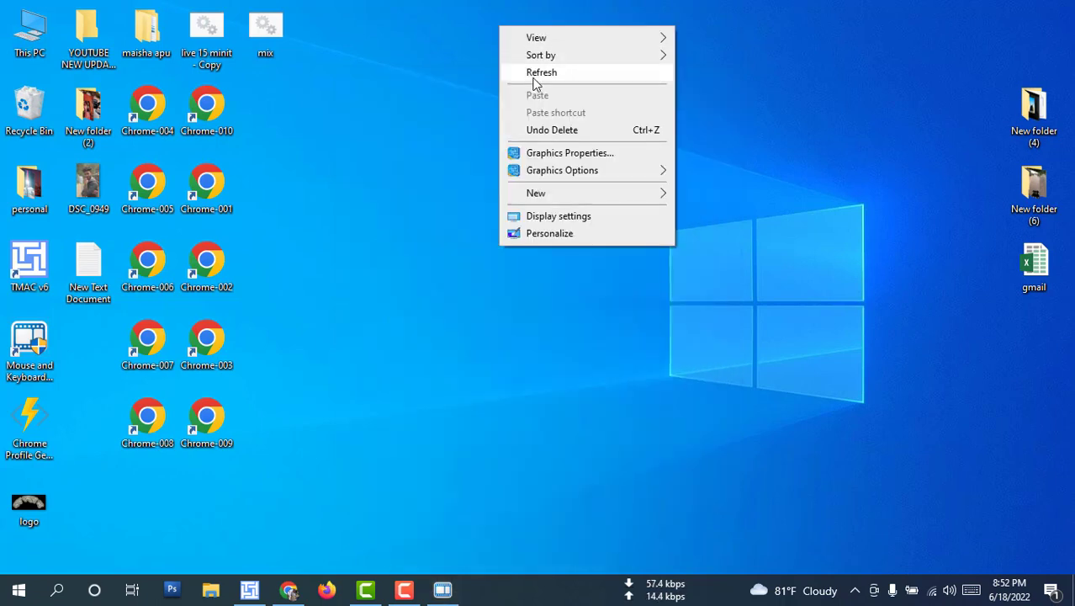
left_click(533, 77)
right_click(524, 58)
left_click(547, 105)
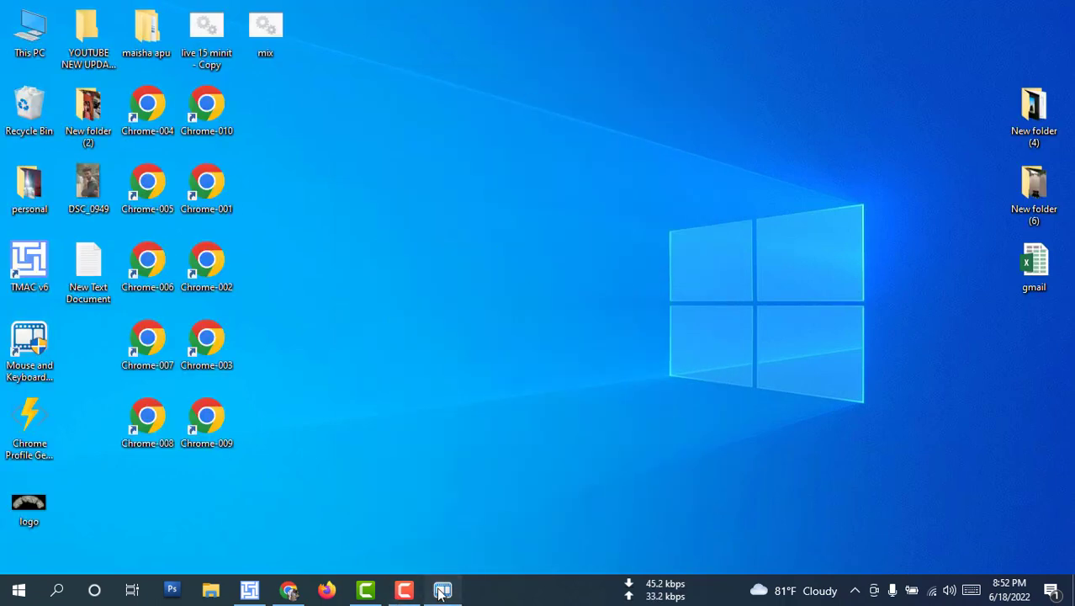
Step: Start a new recording in Mouse and Keyboard Recorder and record two desktop refreshes
left_click(441, 593)
left_click(677, 135)
right_click(539, 81)
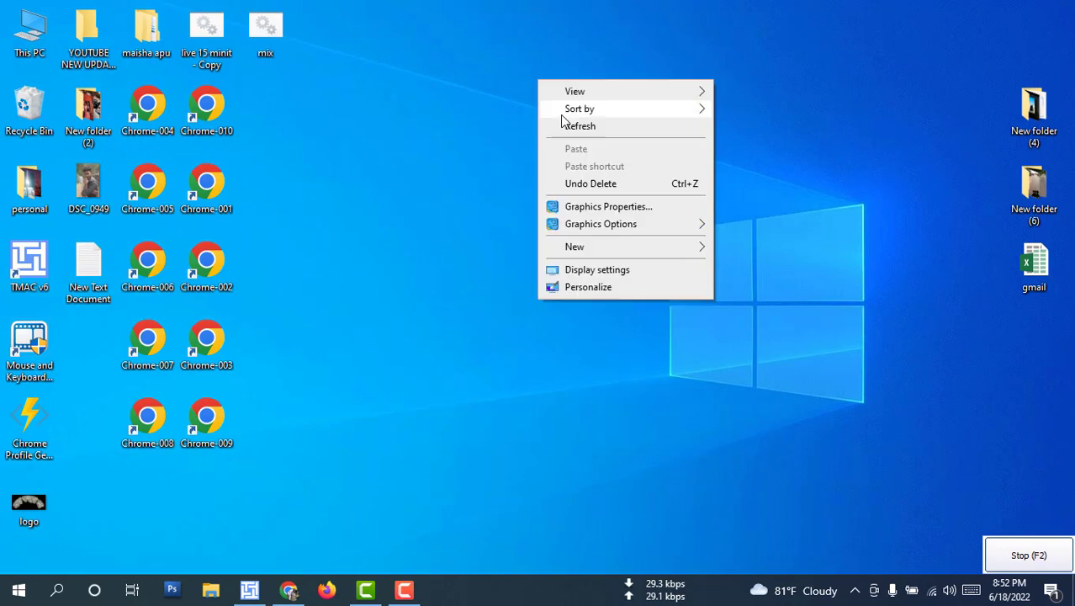
left_click(566, 125)
right_click(522, 64)
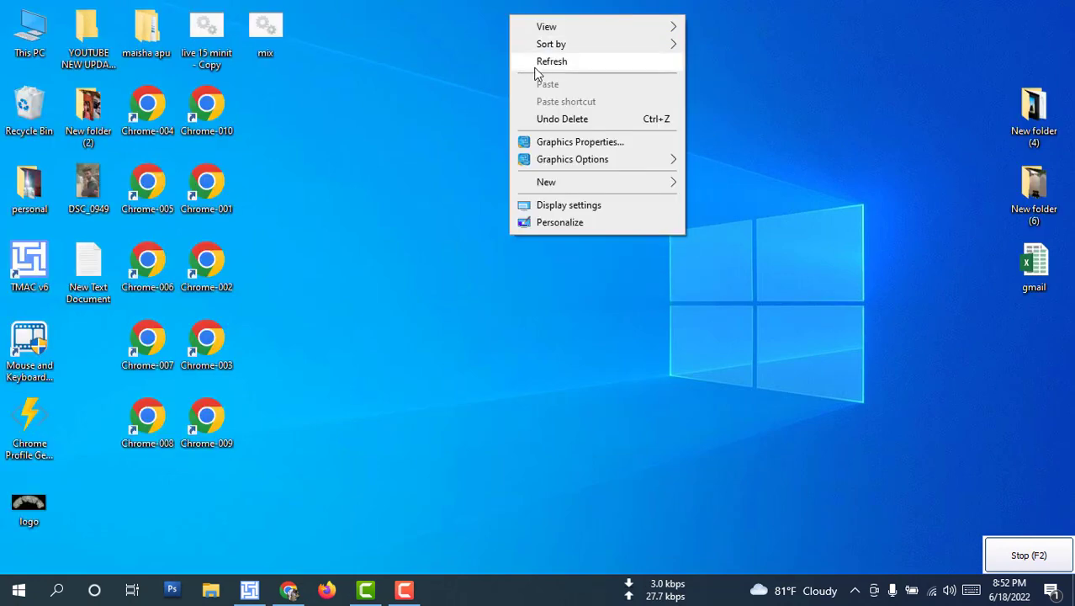
left_click(547, 63)
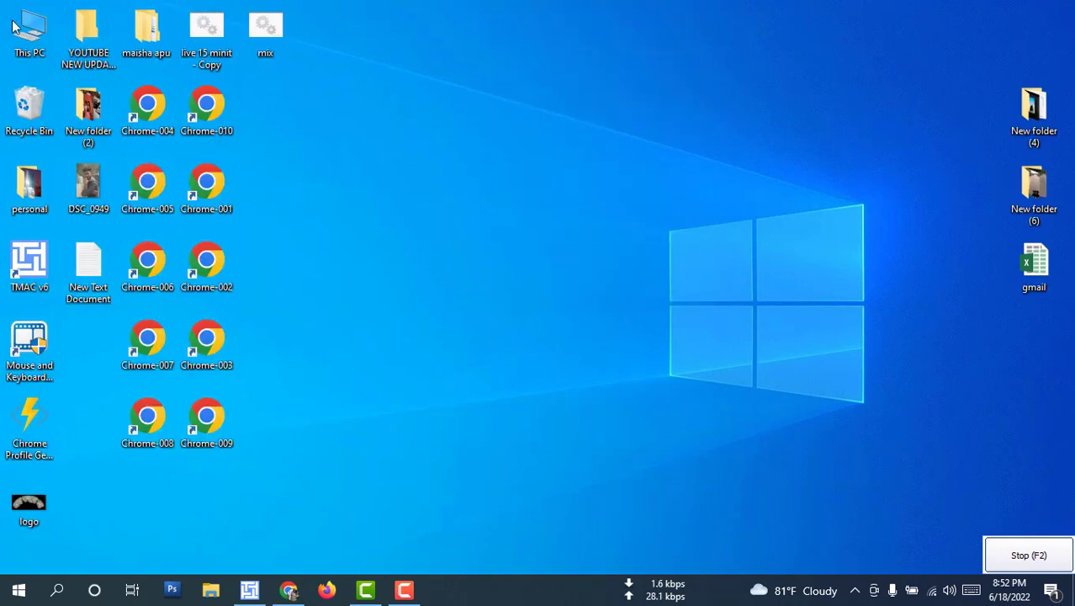
Step: Record opening This PC, scrolling through its folder tree and closing the window
double_click(28, 33)
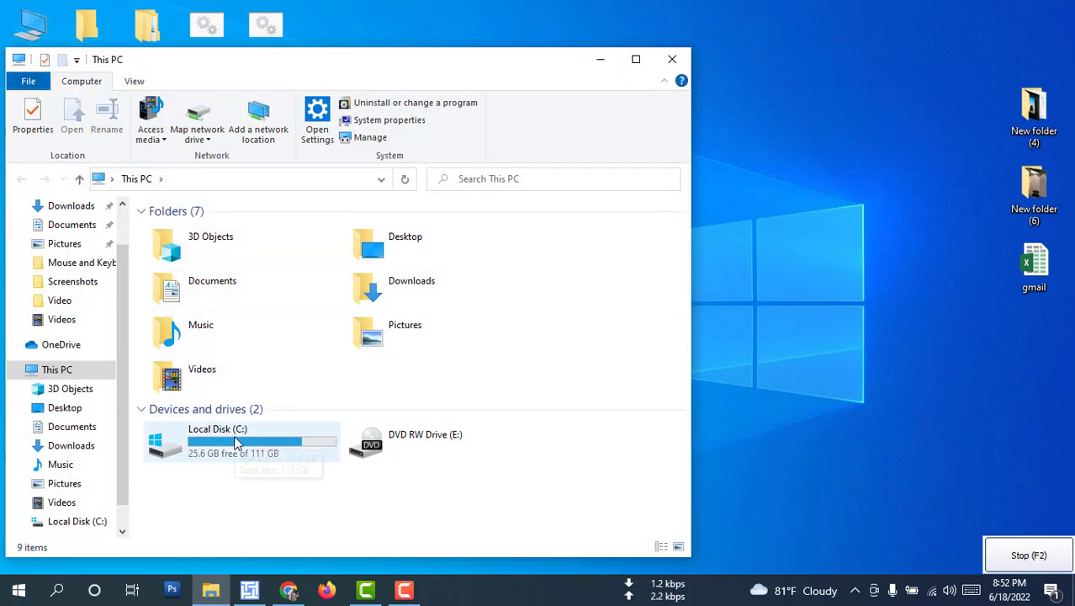
scroll(95, 384, "down", 1)
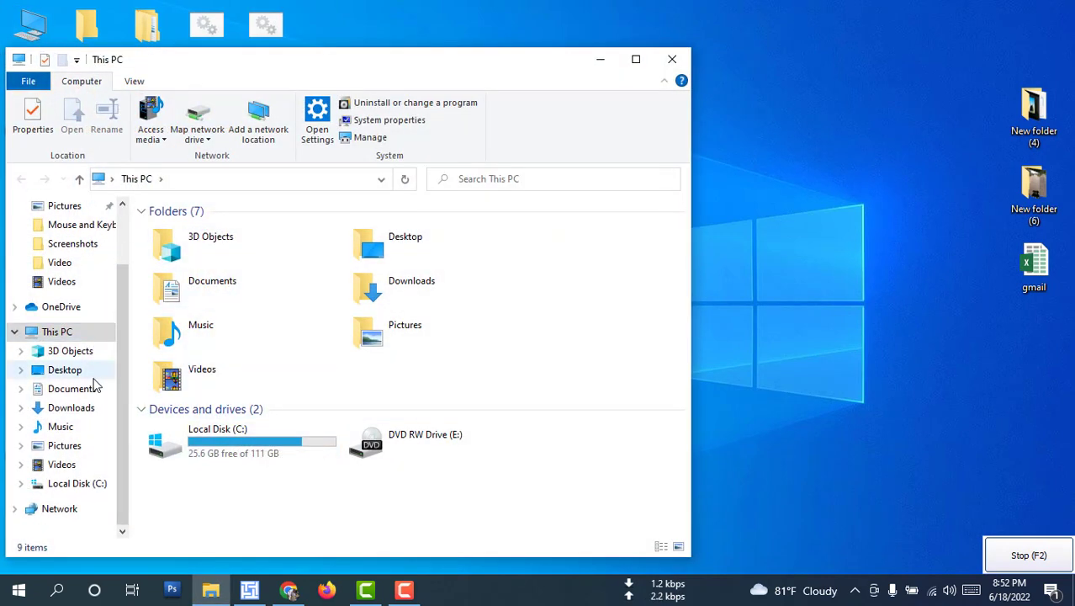
scroll(95, 383, "up", 2)
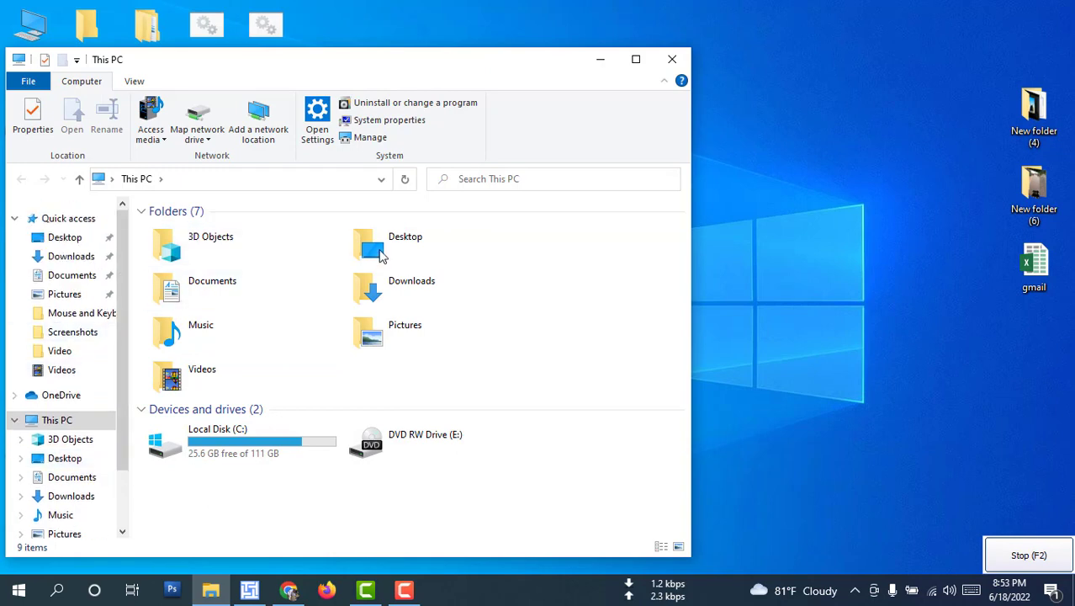
left_click(669, 59)
Step: Record two more refreshes of the desktop
right_click(577, 75)
left_click(588, 118)
right_click(513, 76)
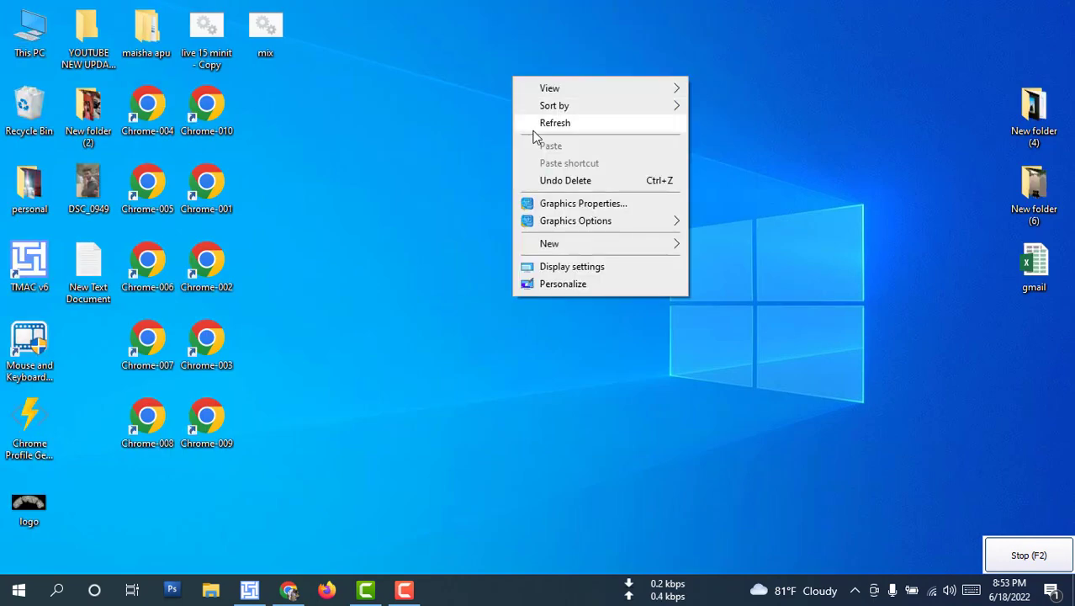
left_click(530, 130)
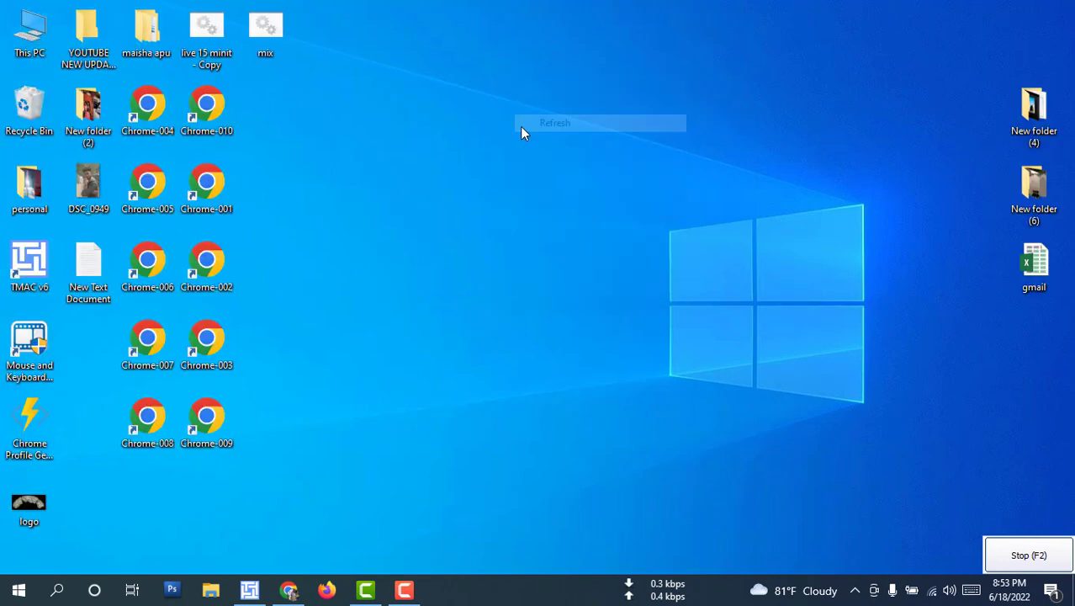
Step: Record opening and closing the desktop's New folder (4), followed by another desktop refresh
double_click(1022, 133)
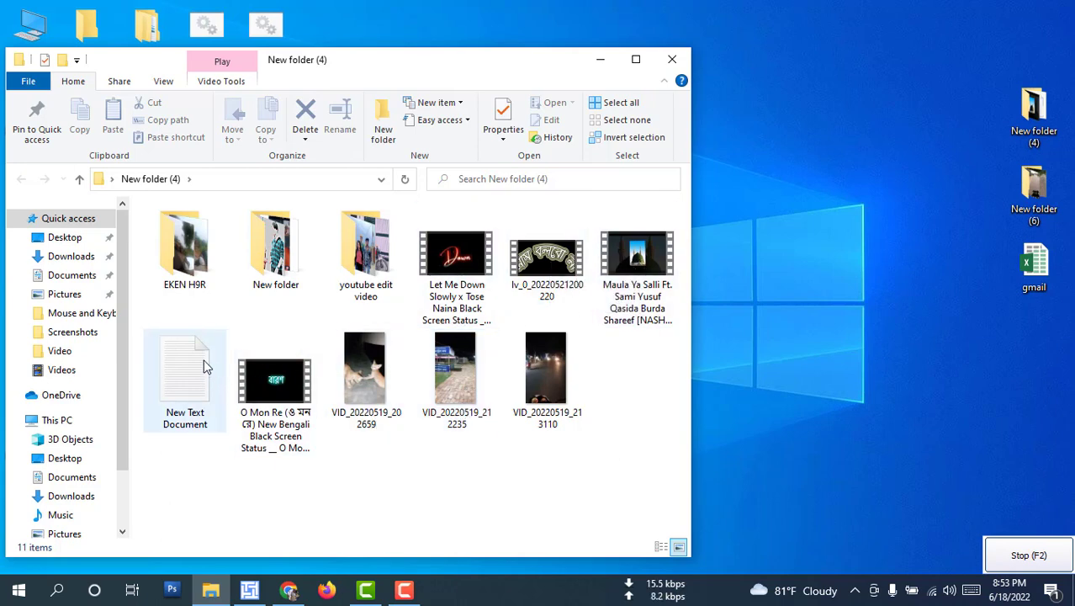
left_click(672, 60)
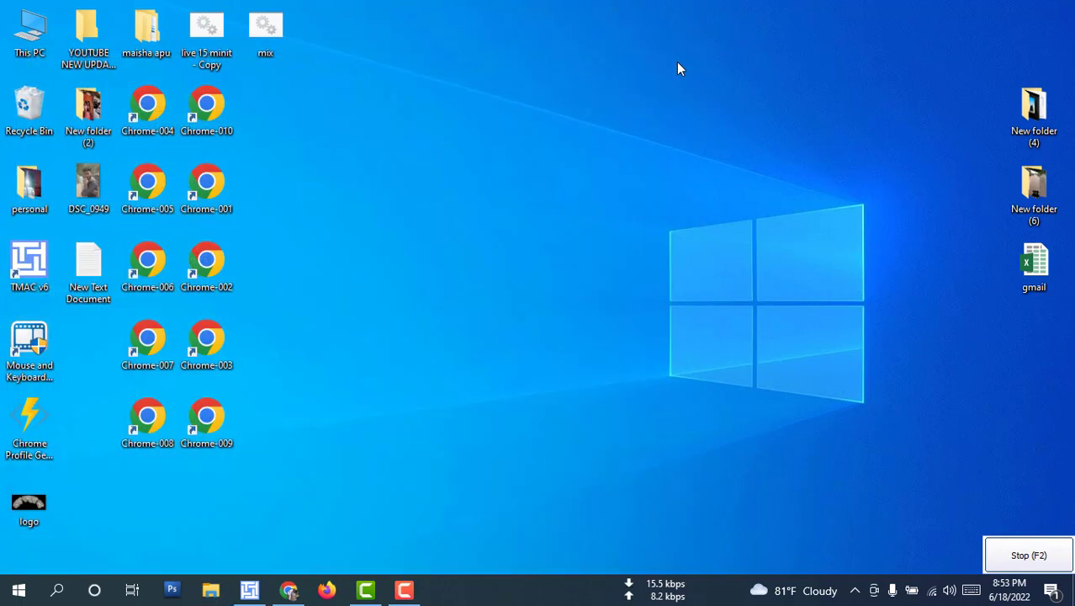
right_click(668, 65)
left_click(707, 108)
Step: Finish the recording by saving it as test, and start replaying it with two repeats
key("F2")
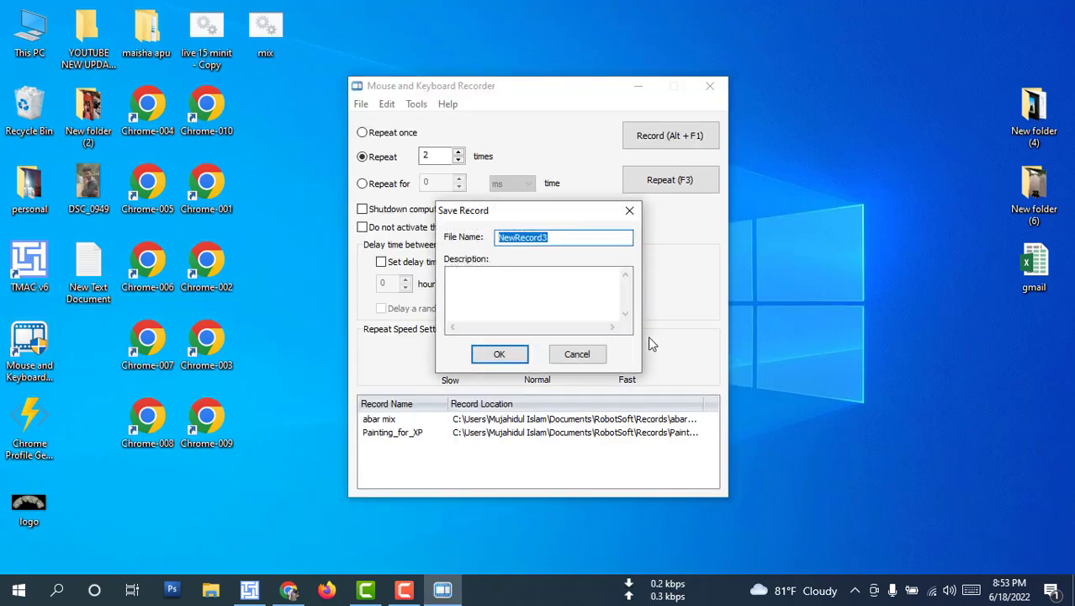
type("test")
key("Return")
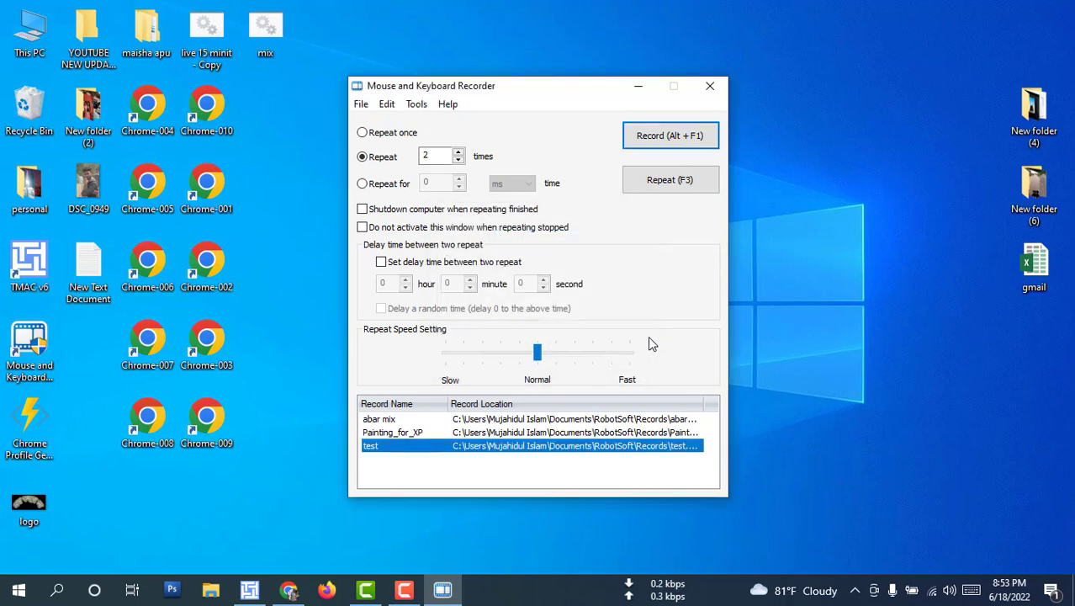
left_click(661, 182)
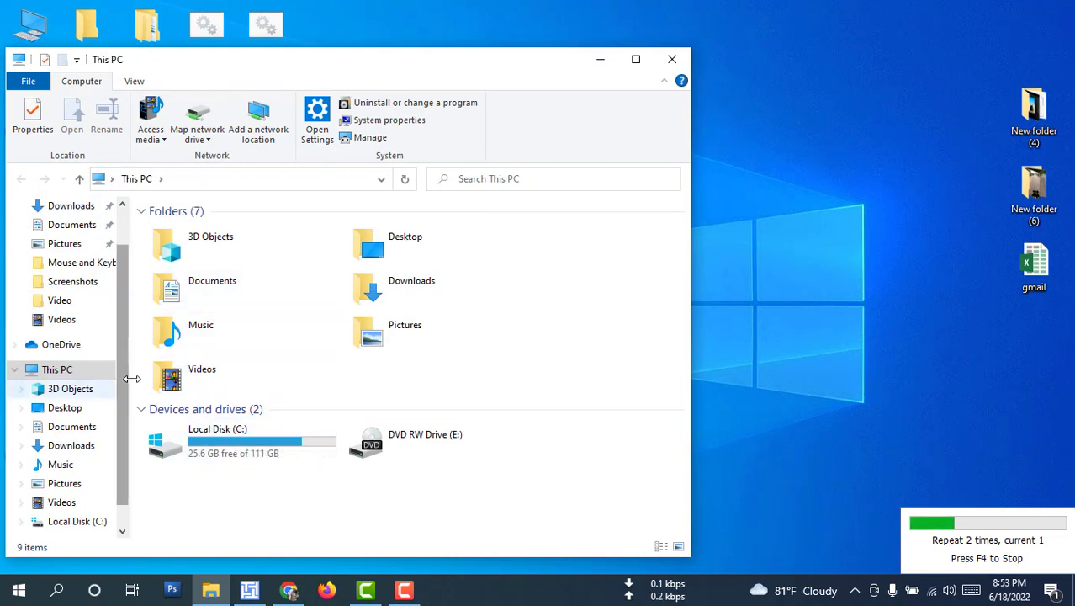
scroll(95, 383, "down", 1)
scroll(93, 385, "up", 2)
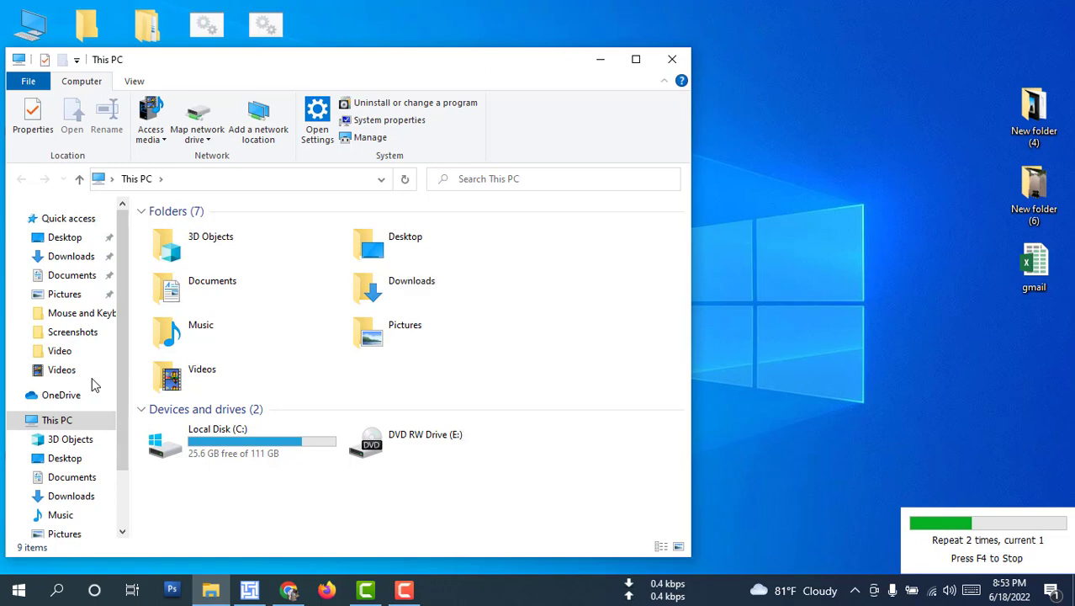
left_click(666, 67)
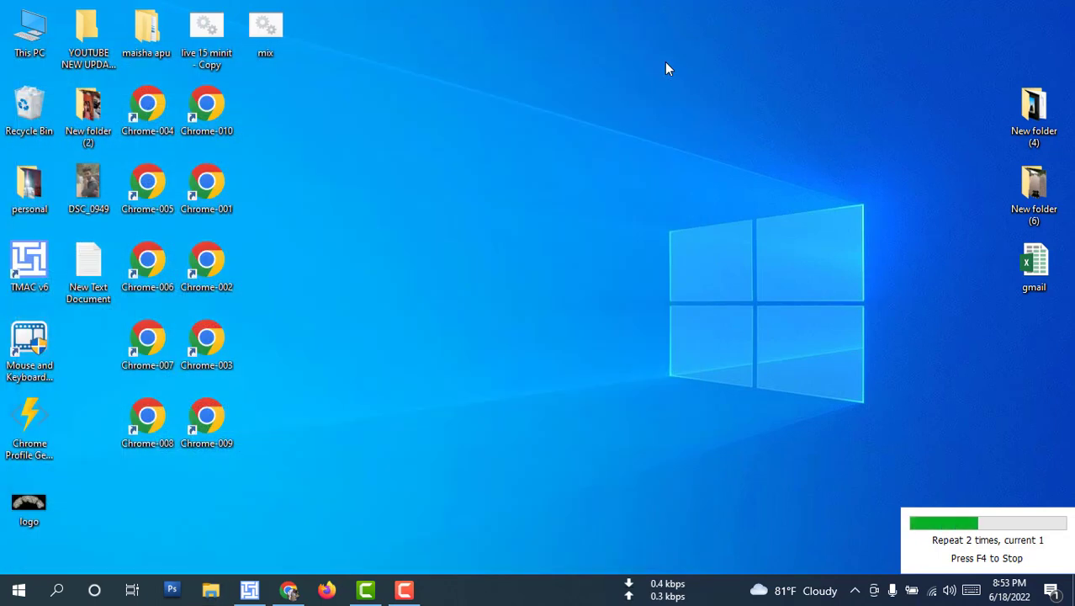
right_click(577, 73)
left_click(588, 120)
right_click(512, 76)
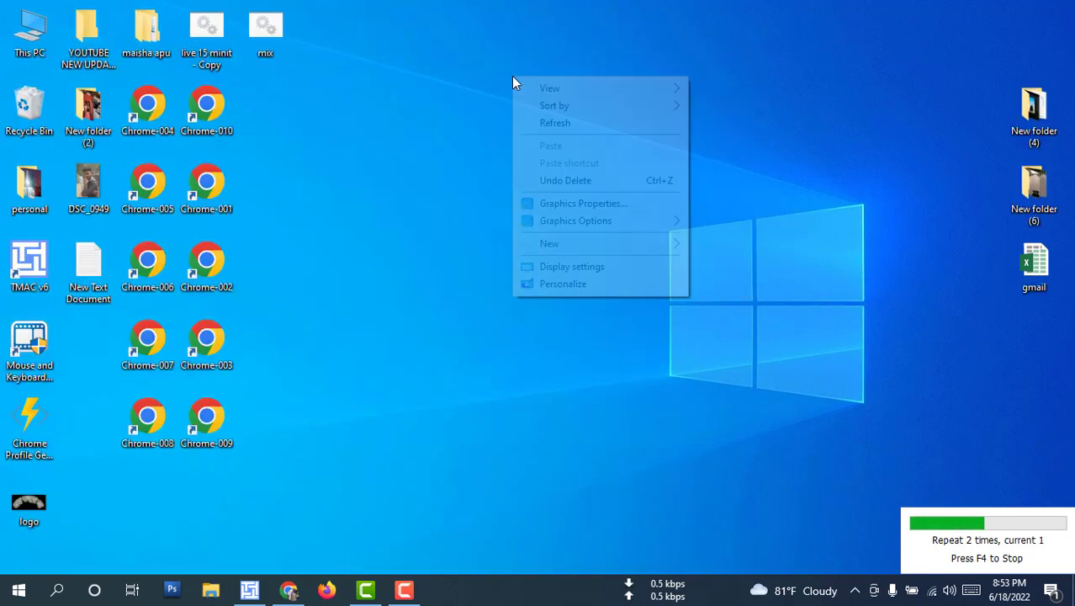
left_click(532, 128)
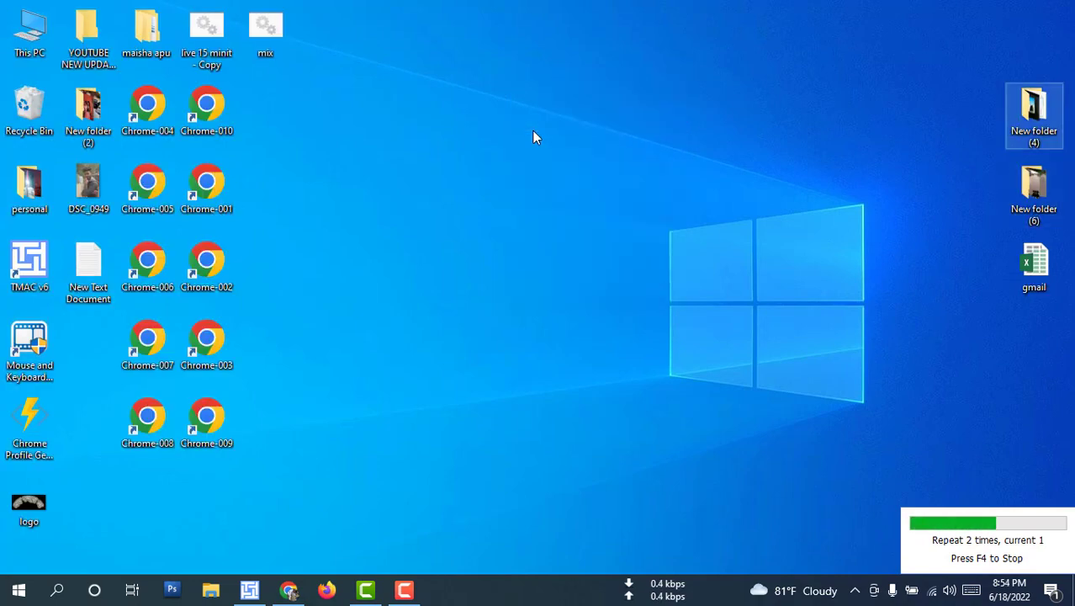
double_click(1022, 133)
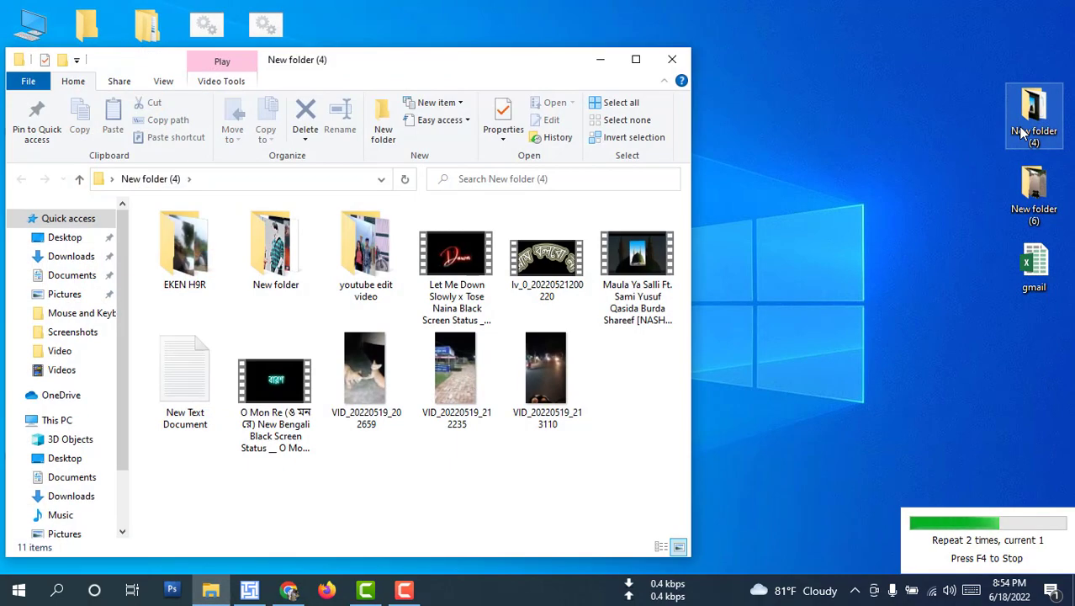
key("Down")
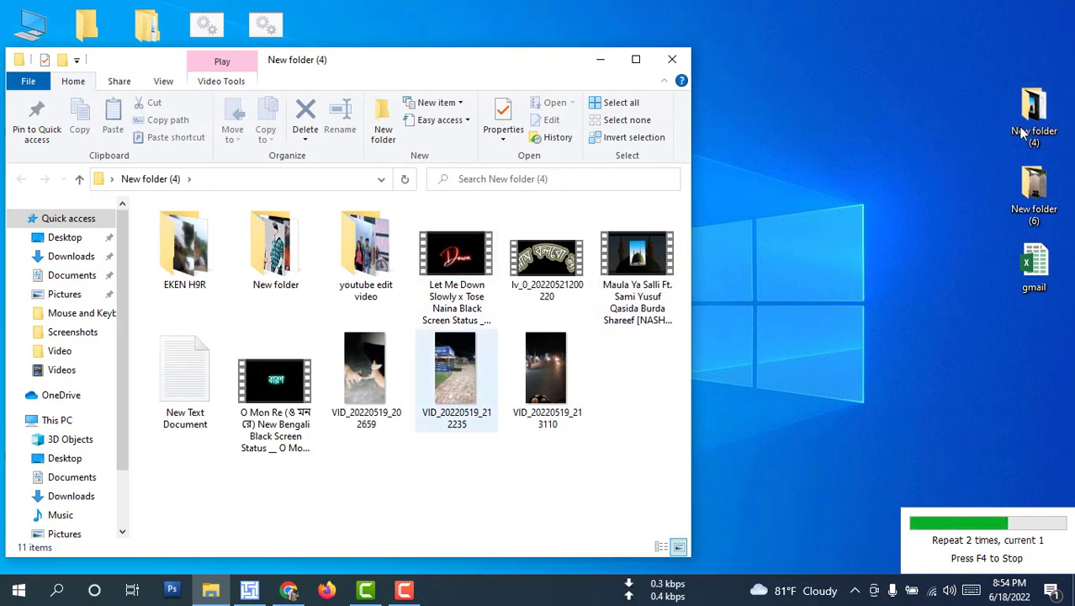
key("Left")
key("Up")
key("Right")
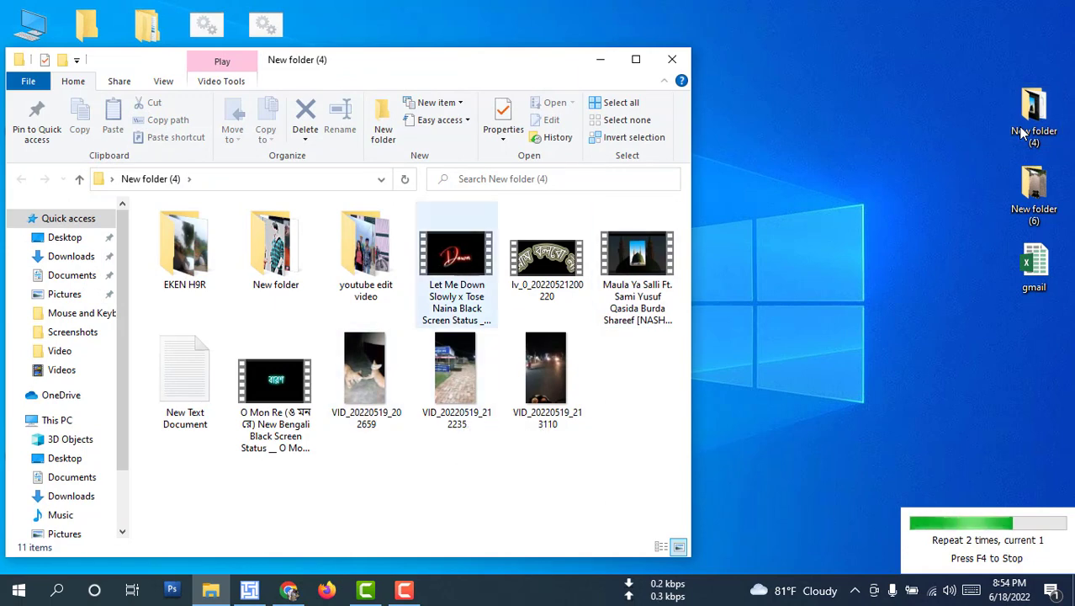
key("Right")
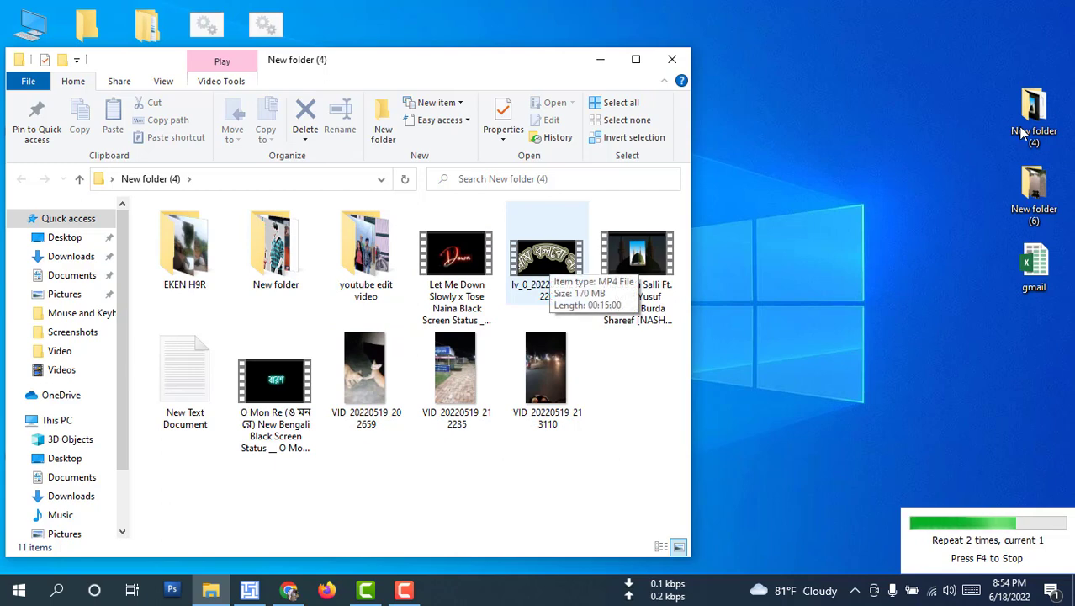
key("Right")
key("Down")
key("Left")
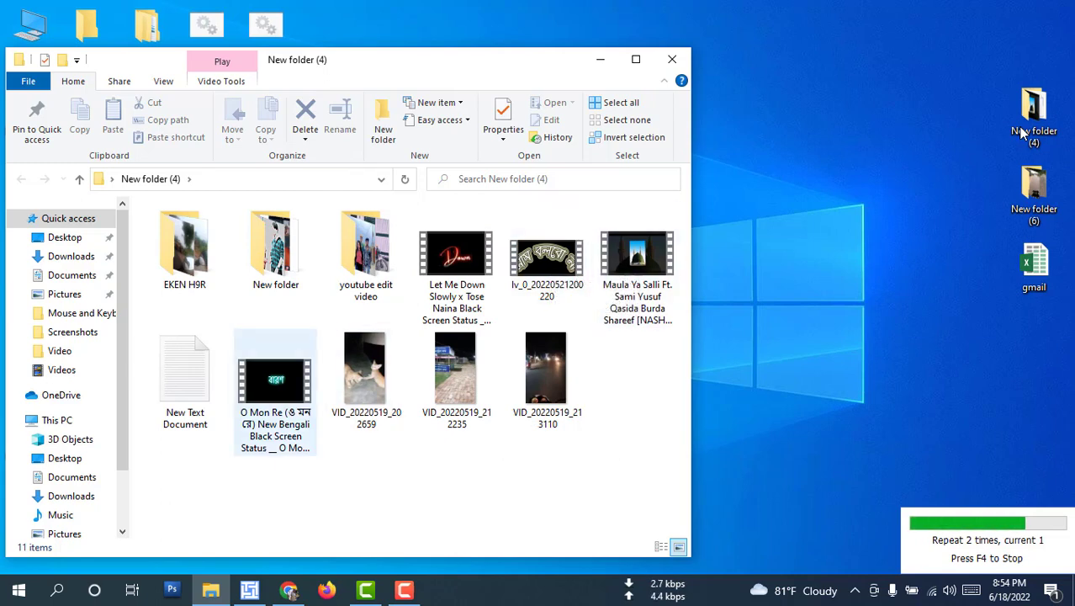
key("Left")
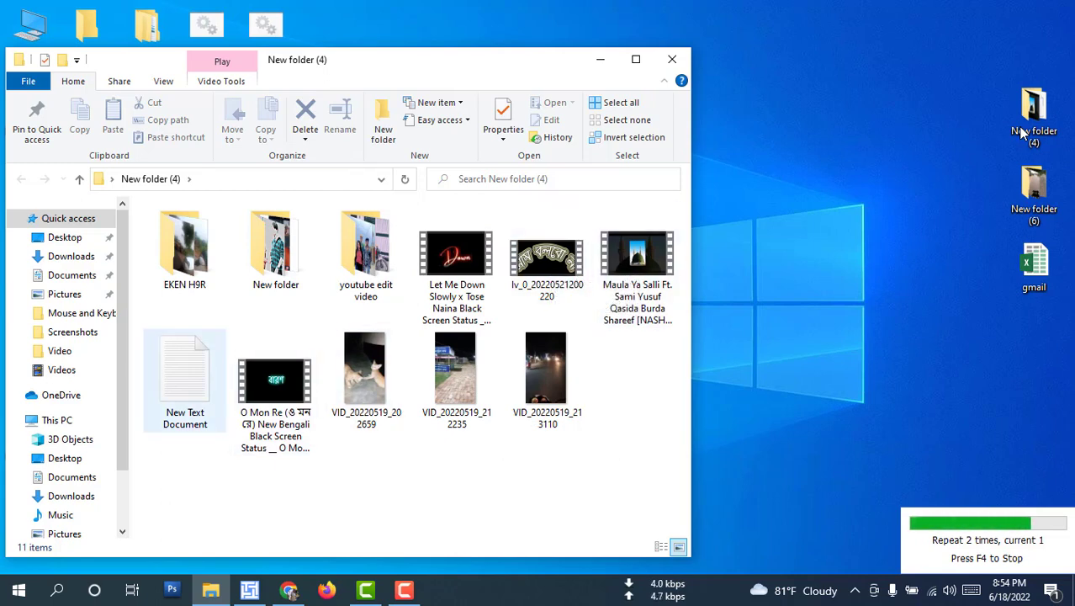
key("y")
key("ctrl+space")
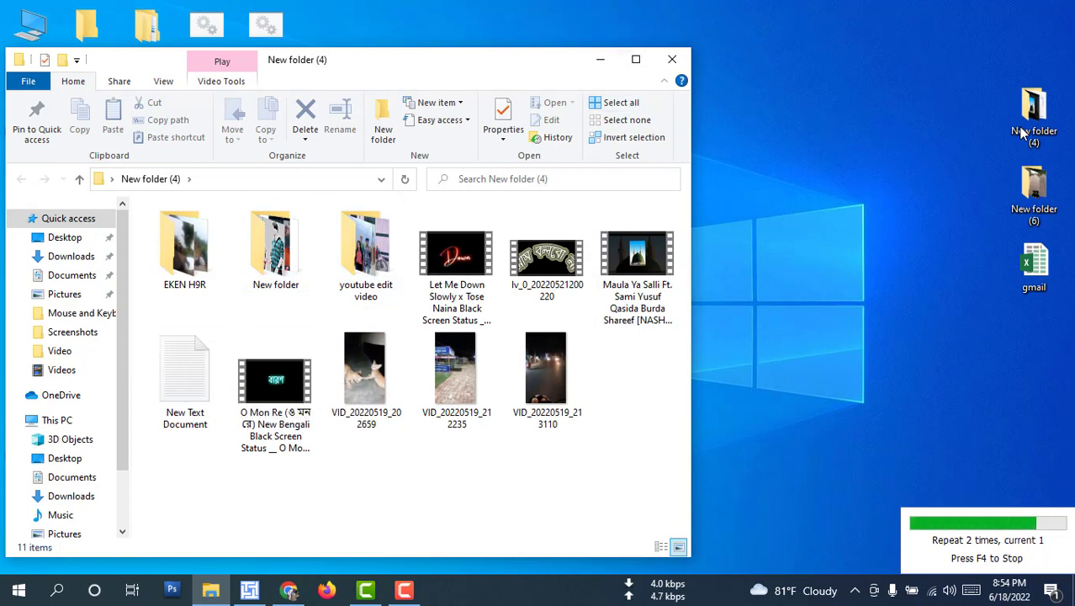
left_click(672, 59)
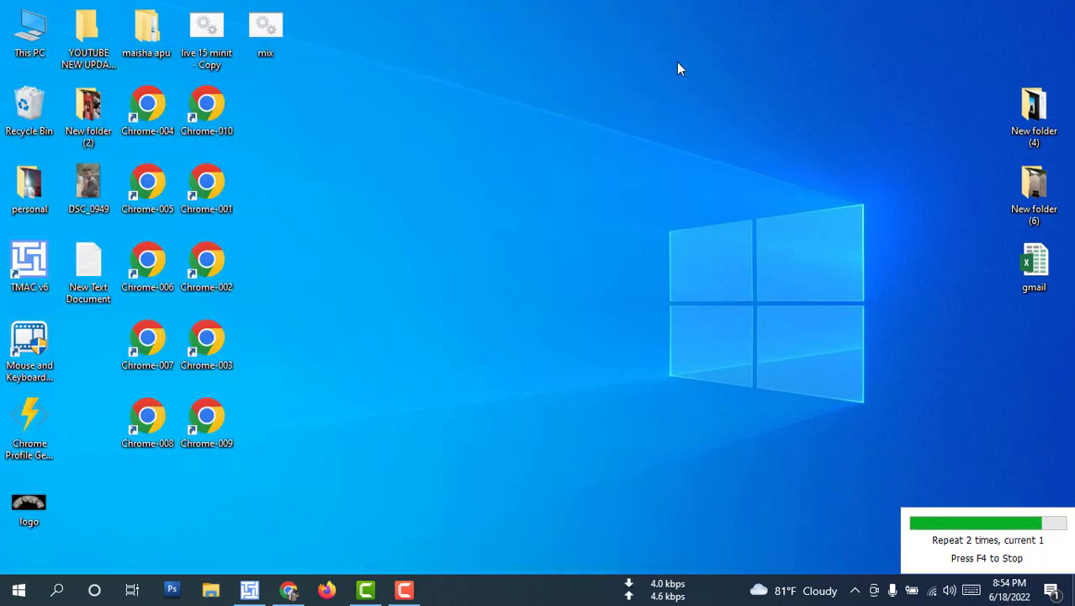
right_click(665, 61)
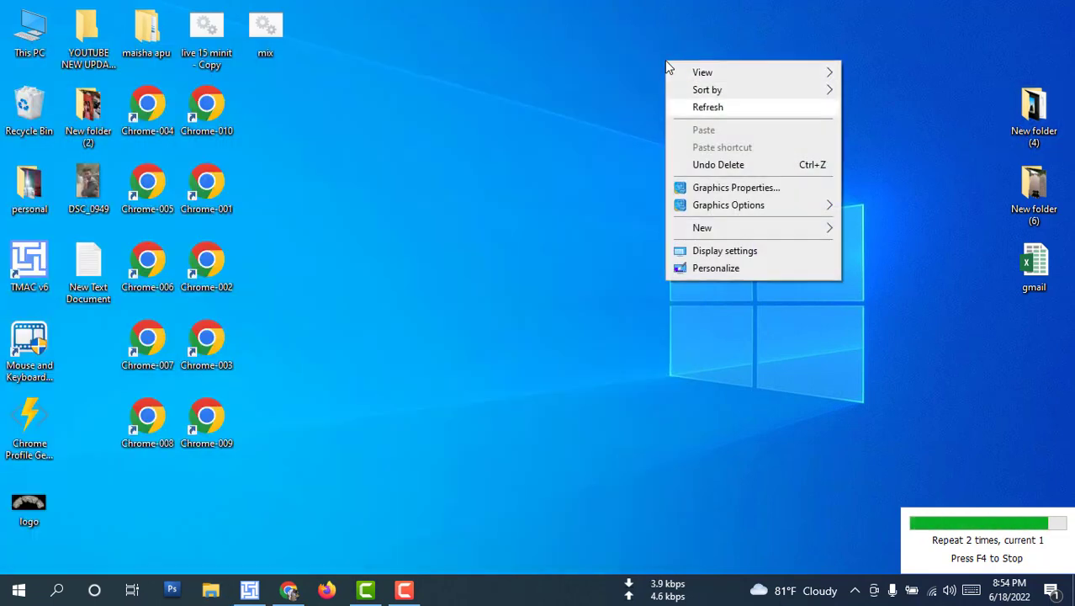
left_click(686, 109)
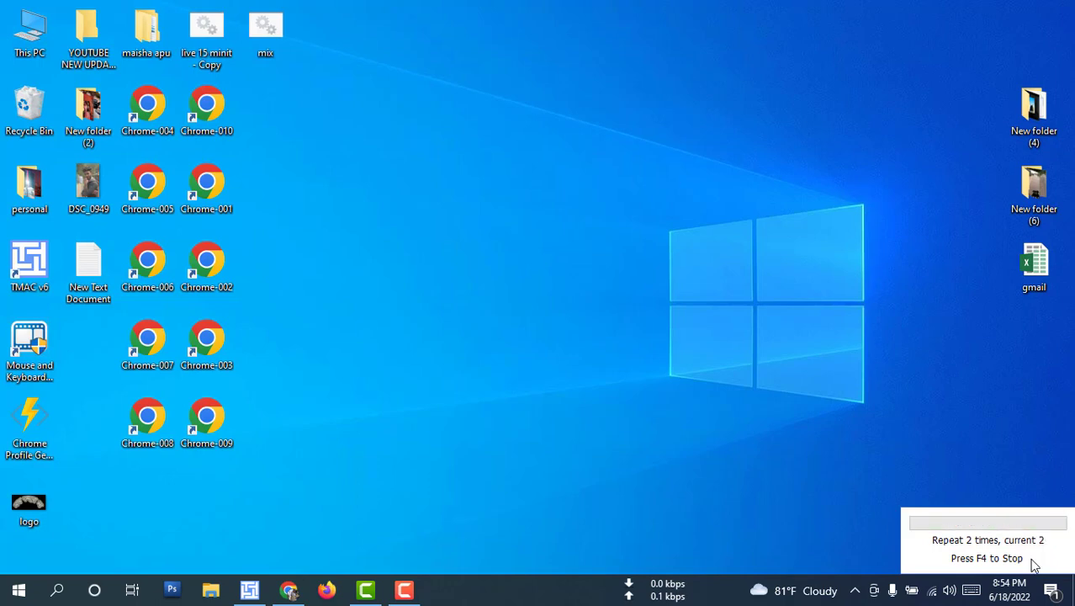
right_click(540, 86)
left_click(563, 125)
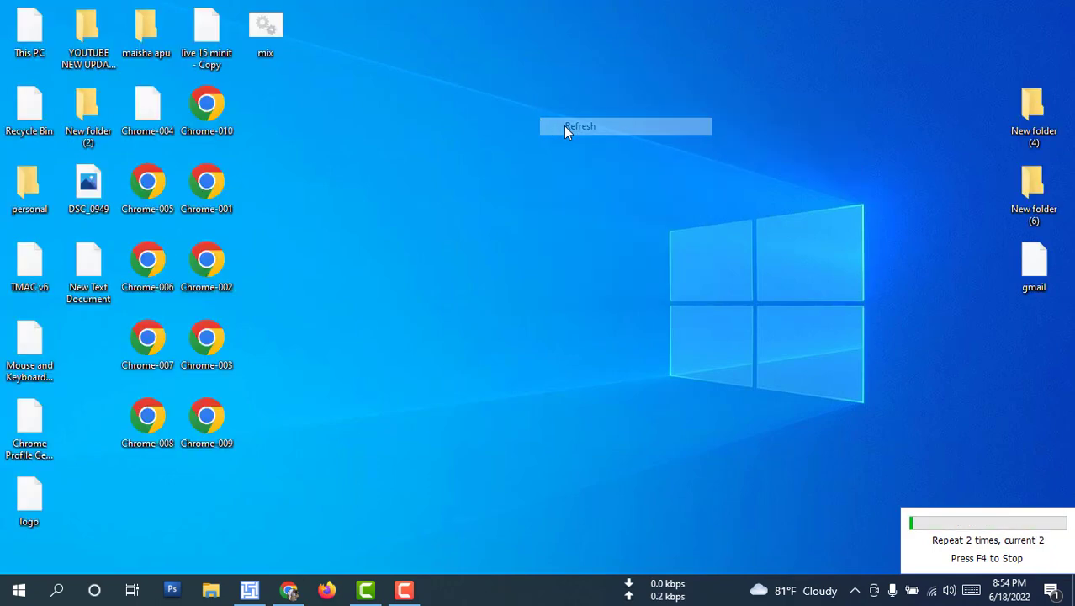
right_click(513, 32)
left_click(525, 77)
right_click(510, 16)
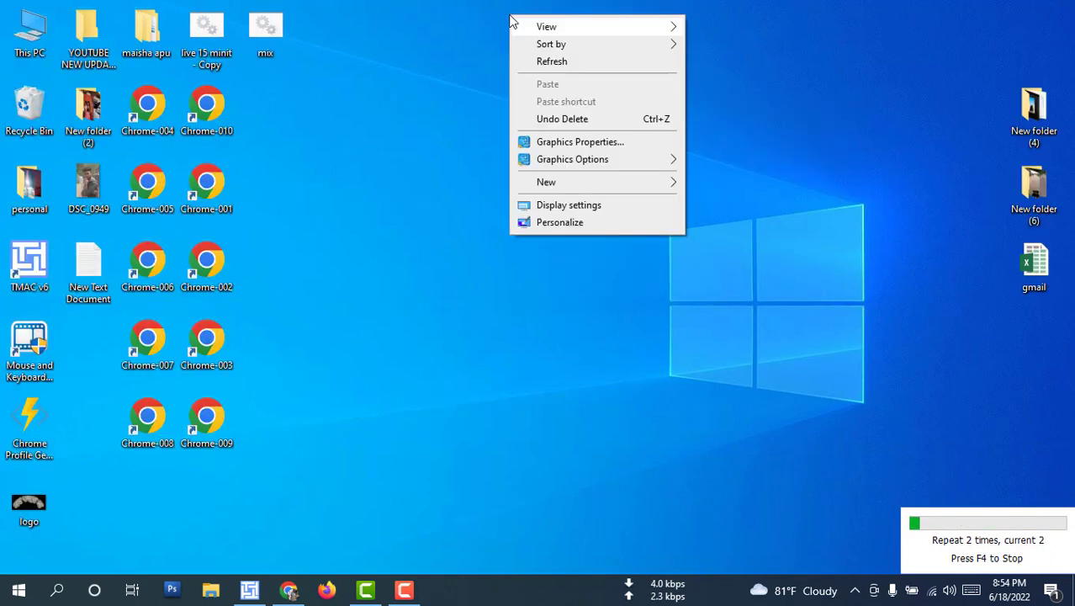
left_click(535, 60)
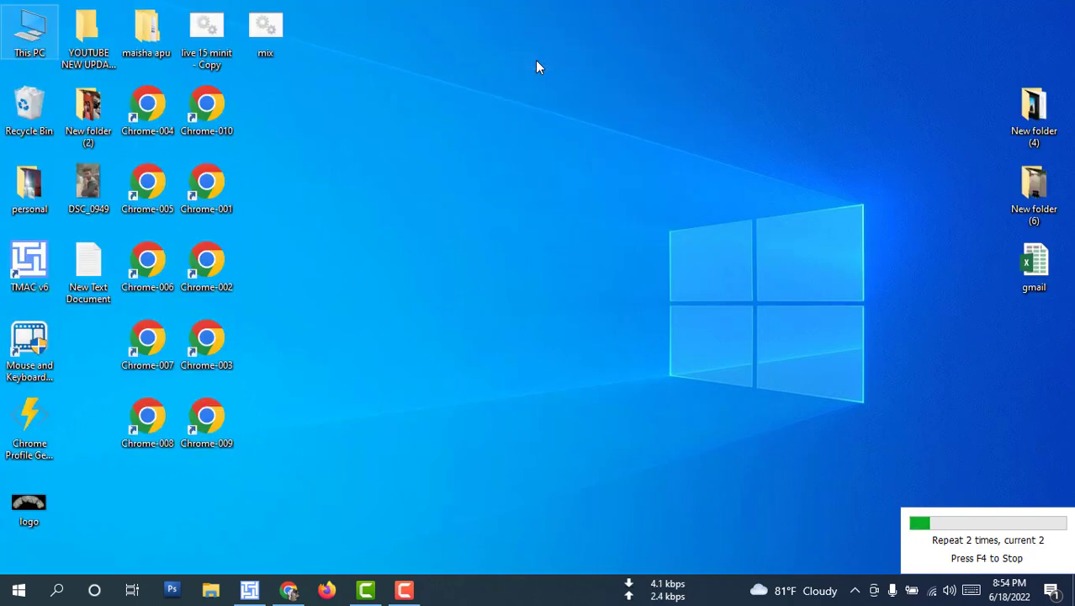
double_click(28, 32)
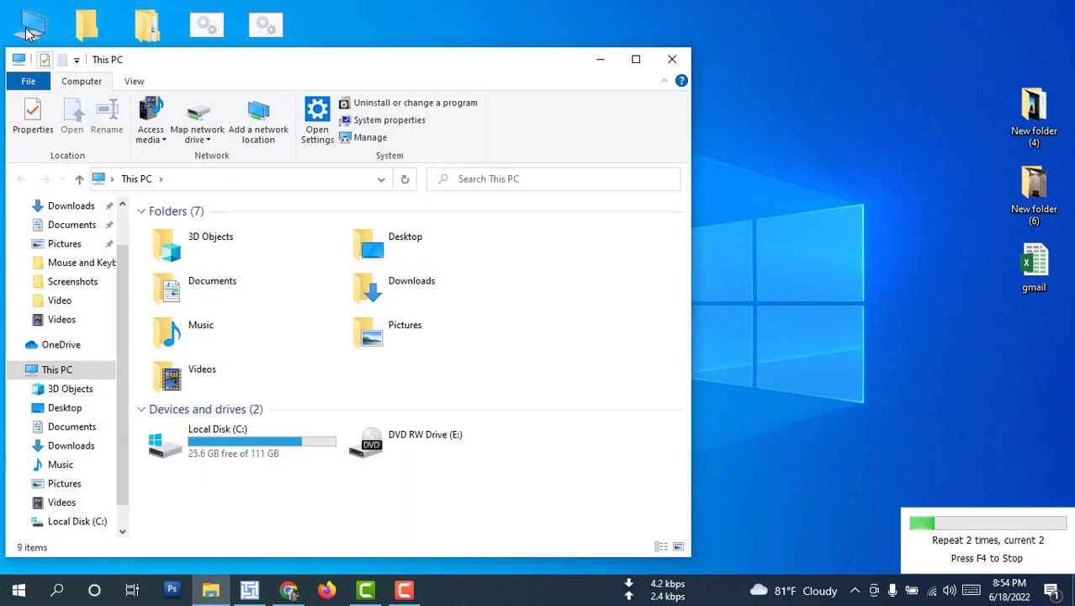
key("Down")
key("Down")
key("Down")
key("Down")
key("Down")
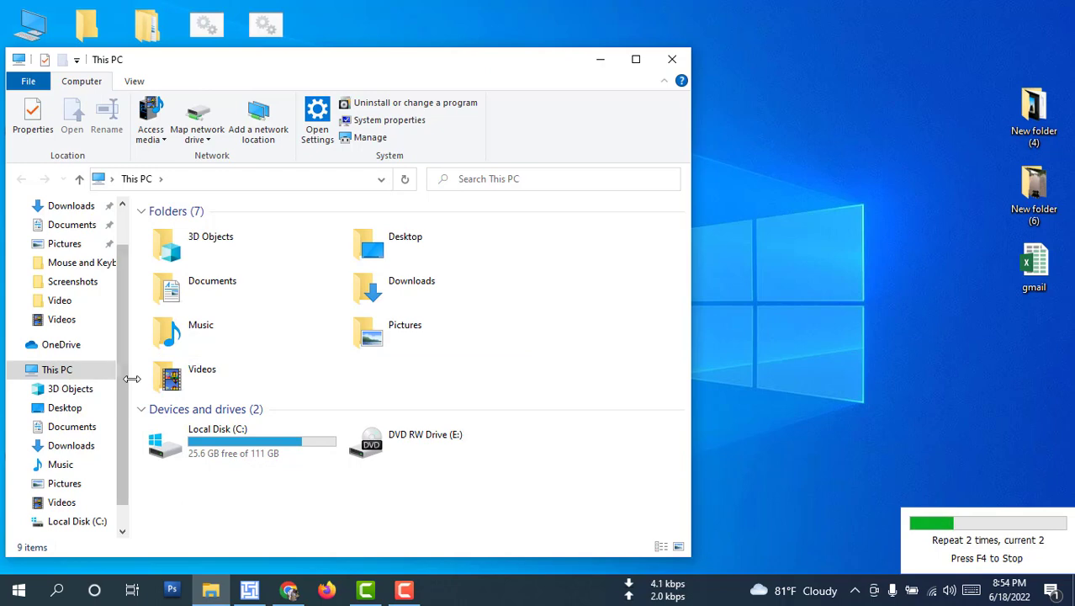
scroll(95, 383, "down", 1)
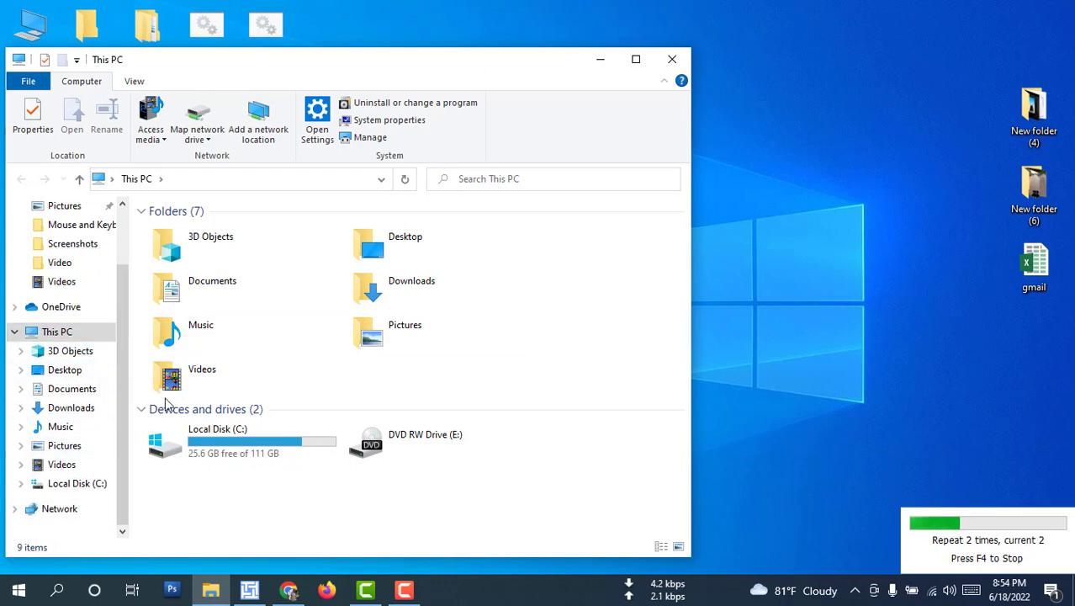
scroll(88, 383, "up", 2)
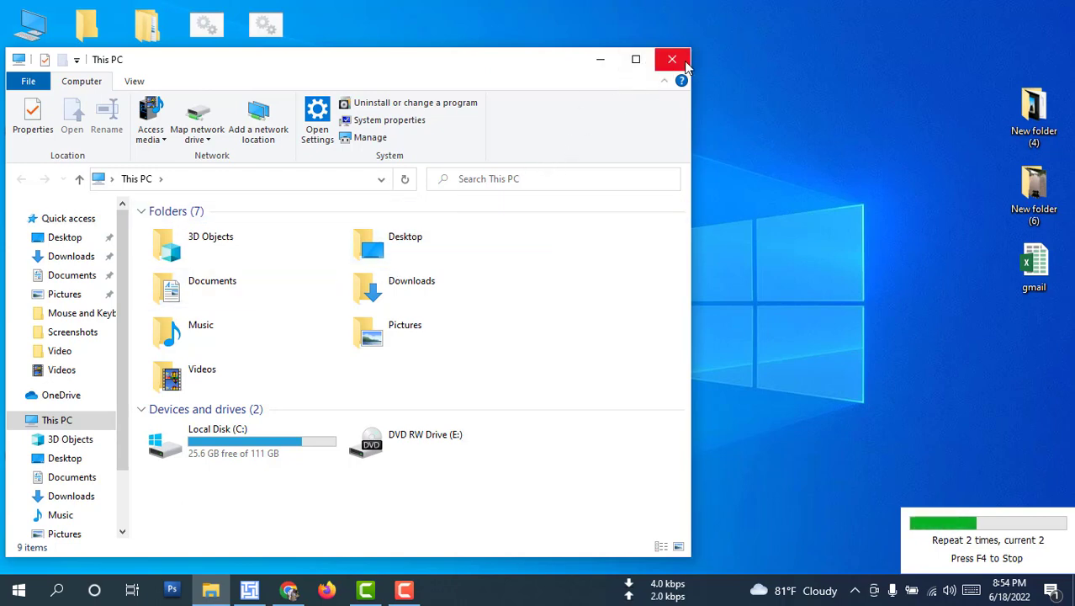
right_click(575, 75)
left_click(512, 76)
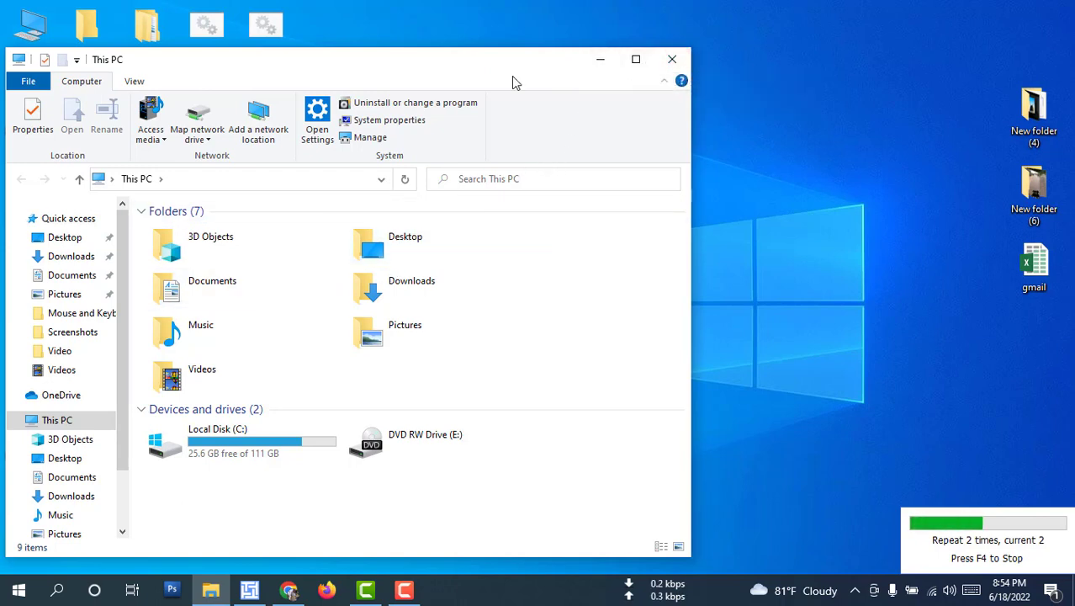
right_click(512, 76)
left_click(535, 136)
left_click(1022, 133)
double_click(1022, 133)
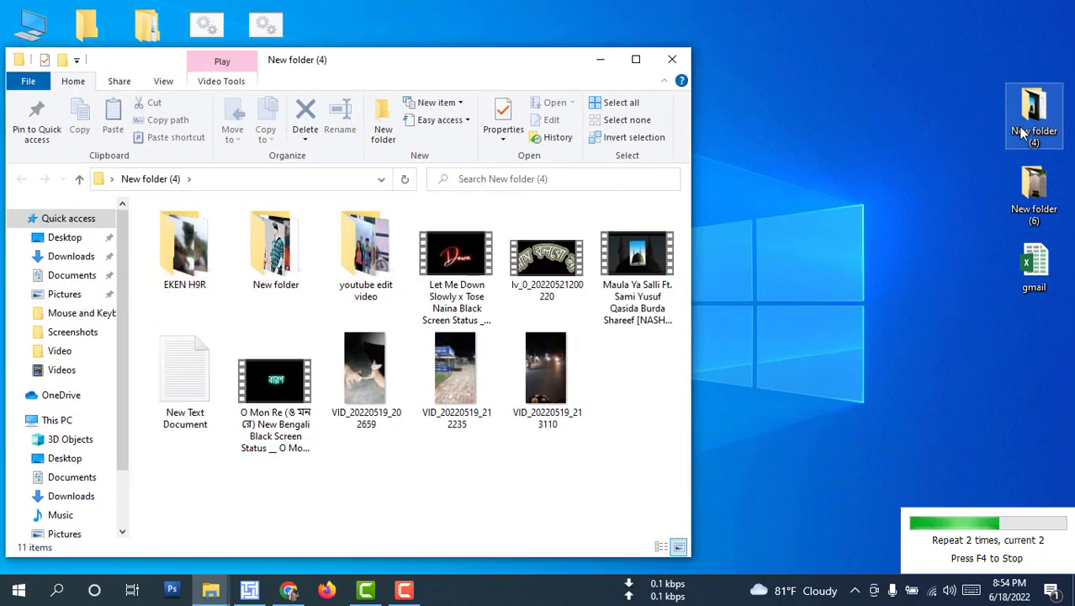
key("Left")
key("Left")
key("Down")
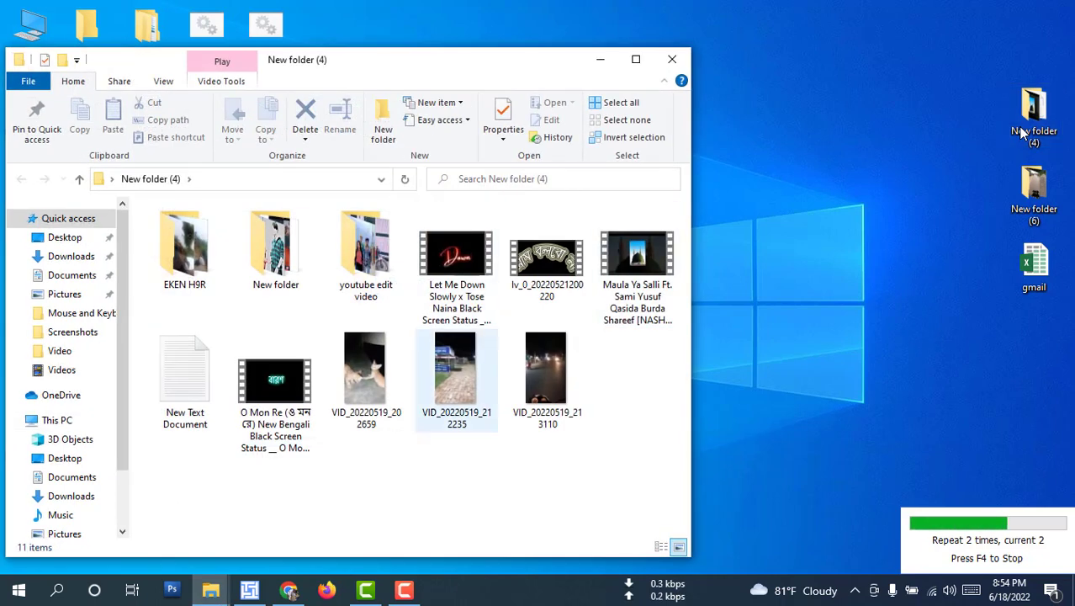
key("Left")
key("Up")
key("Right")
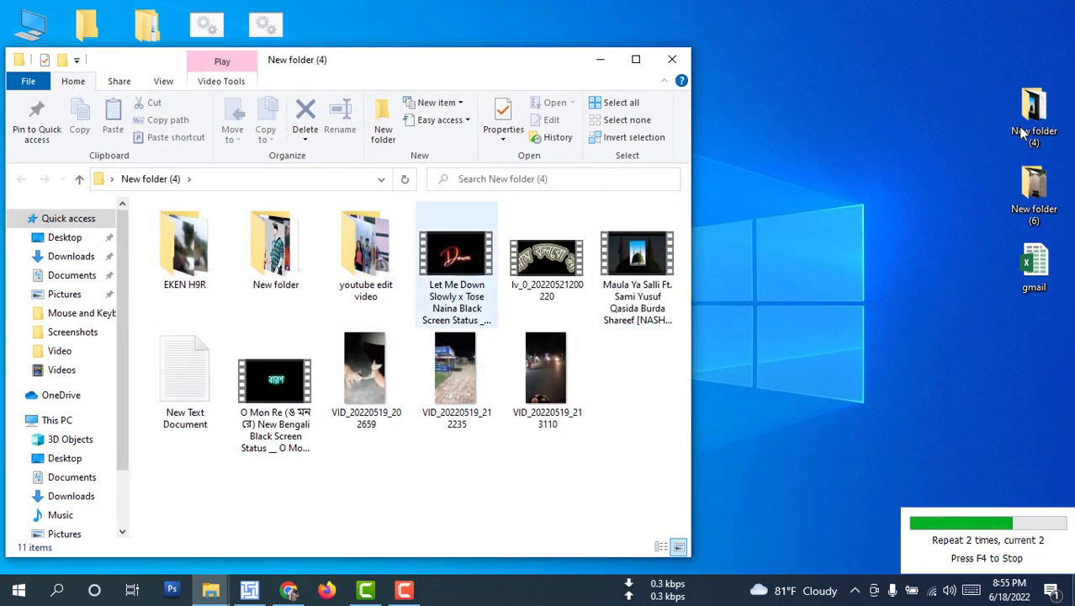
Step: Browse the files in the desktop's New folder (4) and close its window
key("Right")
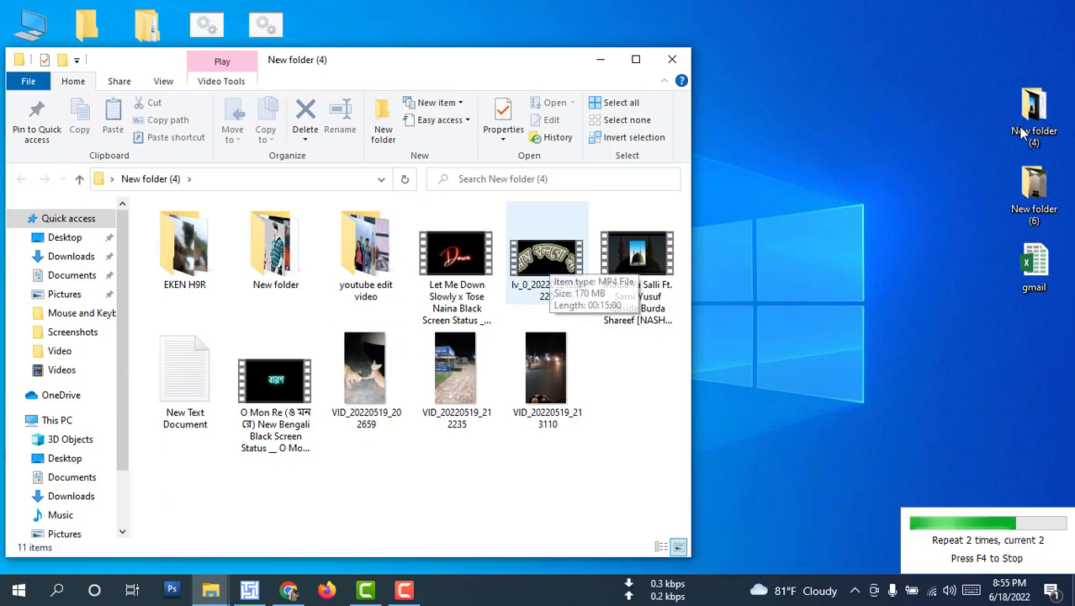
key("Right")
key("Left")
key("Left")
key("Down")
key("Left")
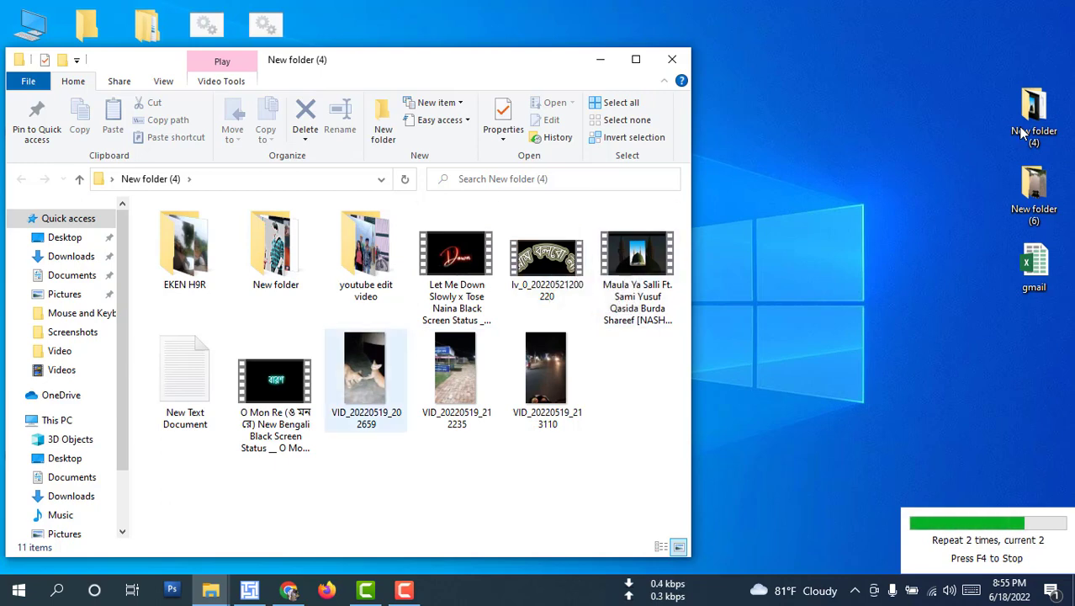
key("Left")
key("Left")
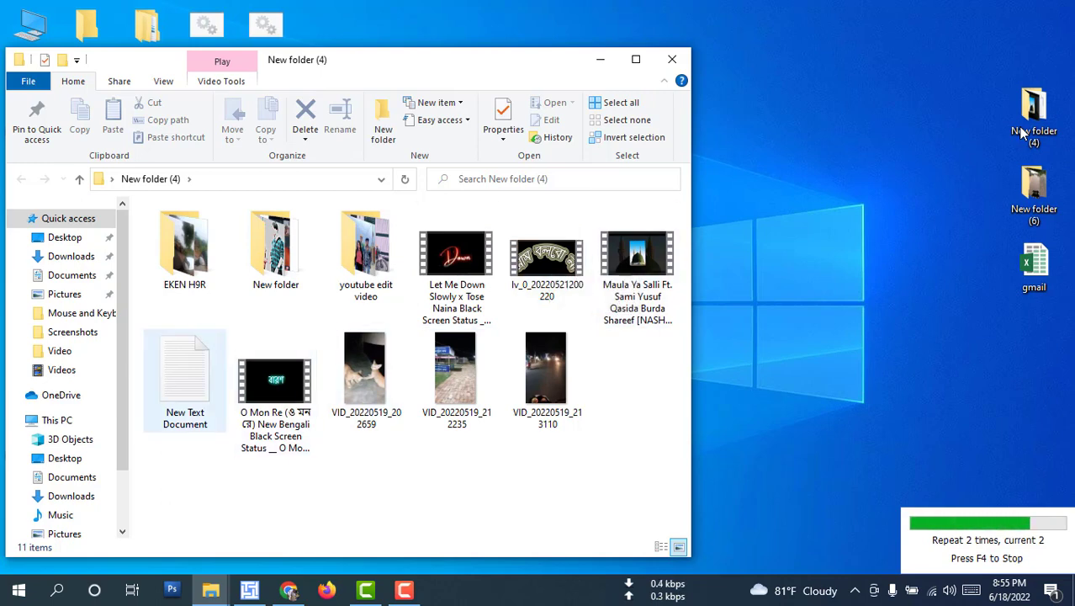
key("ctrl+space")
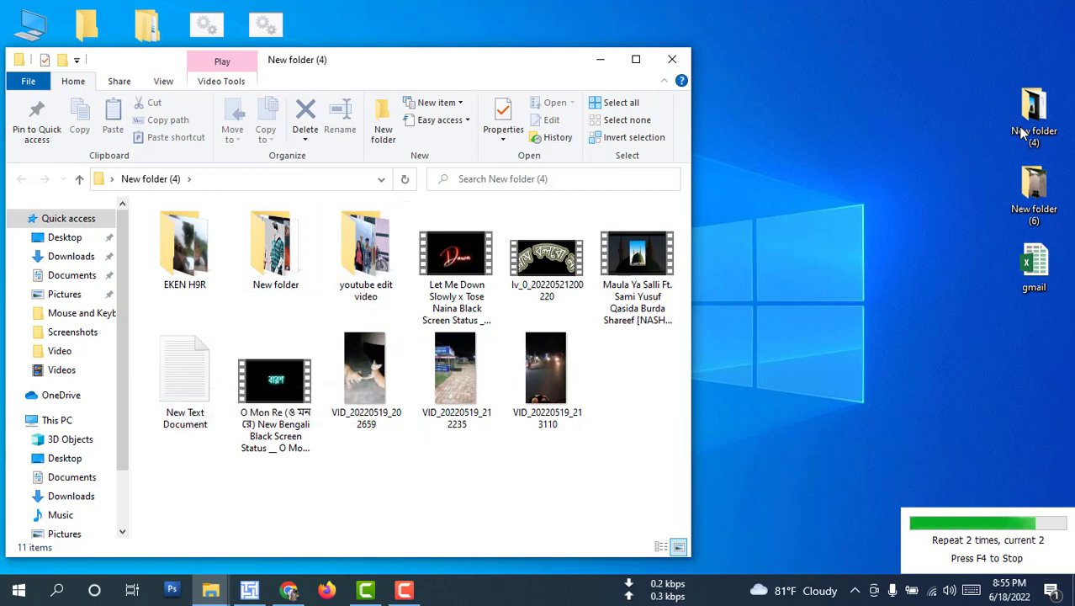
left_click(677, 61)
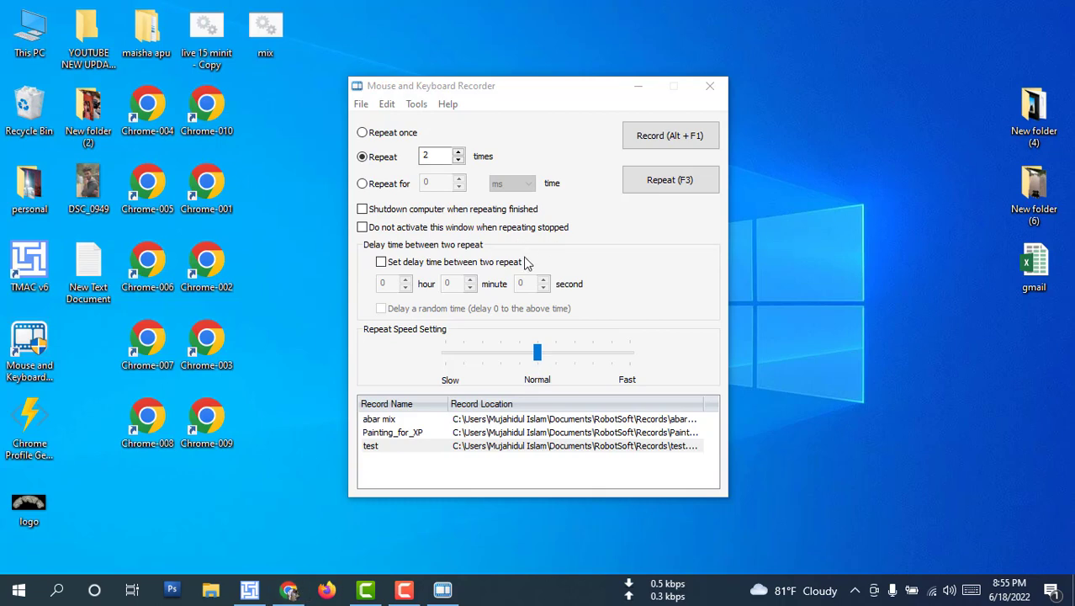
Step: Review the recorder's available commands and its Options for record directory, hotkeys and general behaviour, leaving the settings unsaved
left_click(360, 104)
left_click(386, 124)
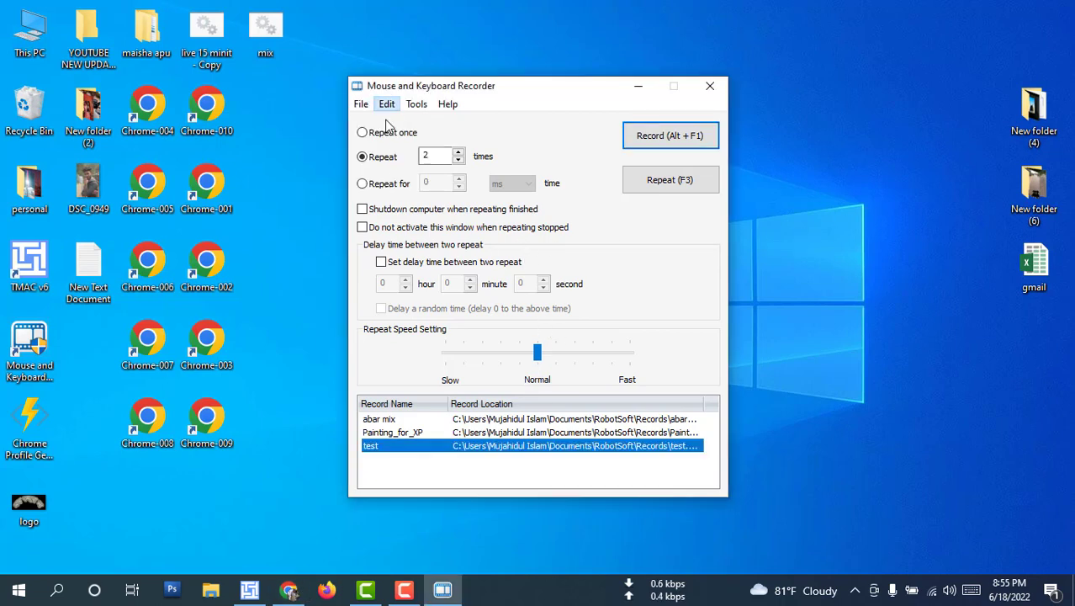
left_click(386, 105)
mouse_move(417, 104)
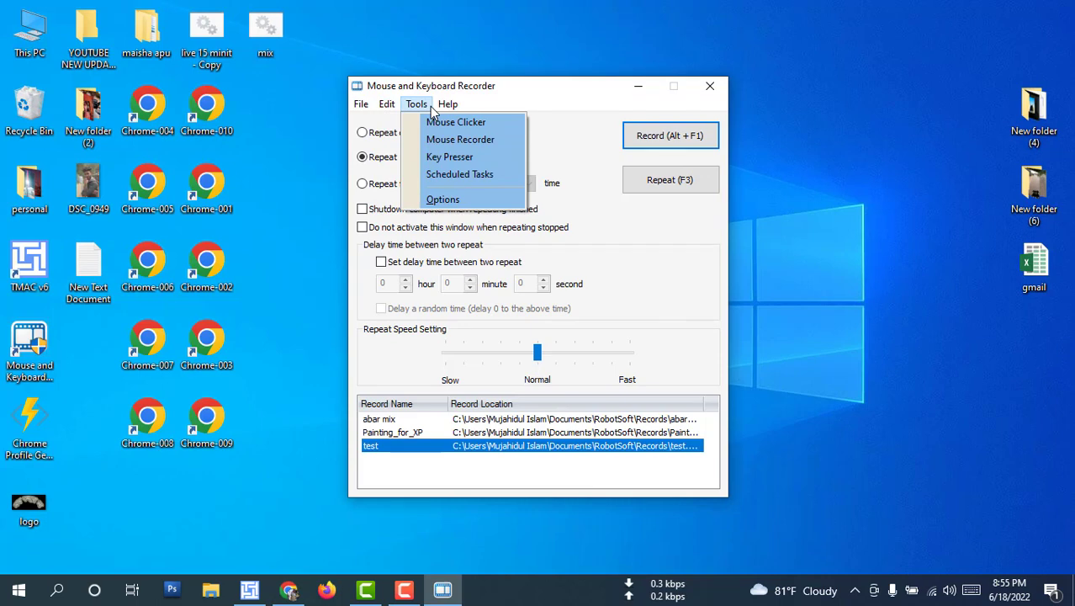
mouse_move(458, 105)
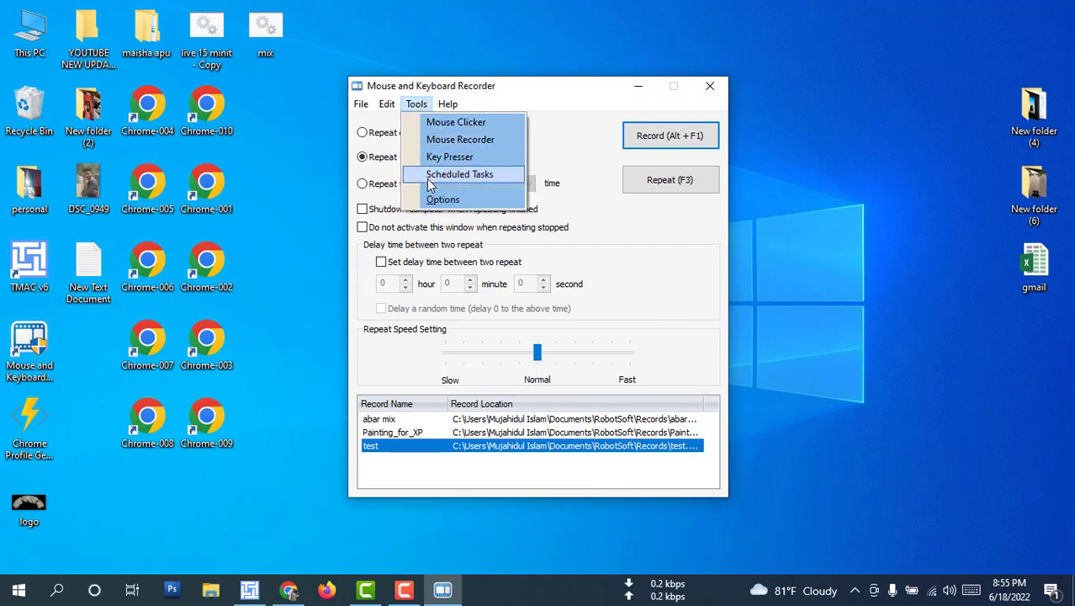
left_click(434, 199)
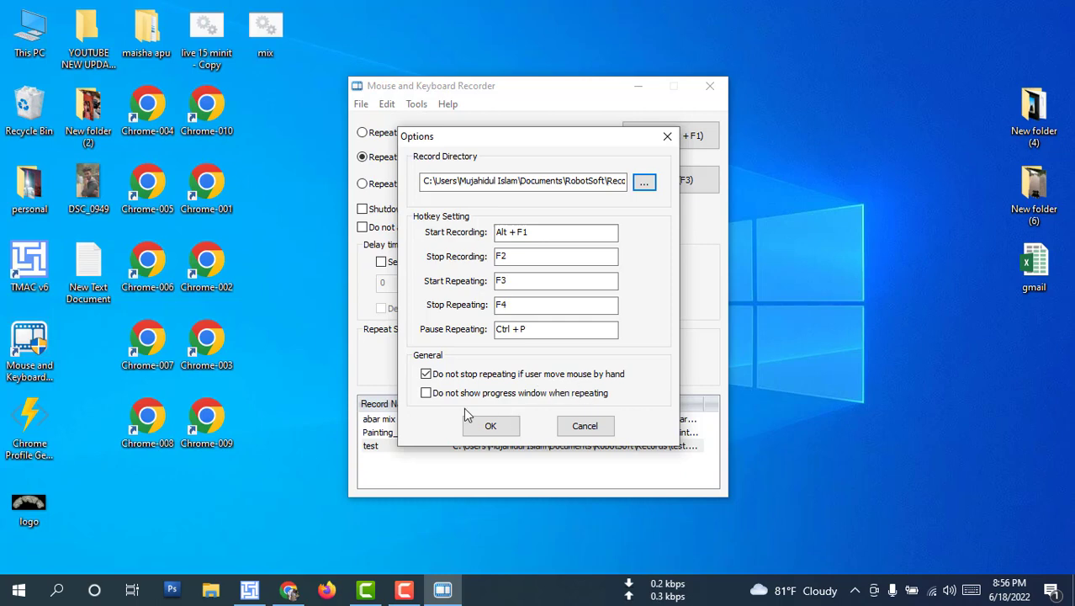
left_click(597, 427)
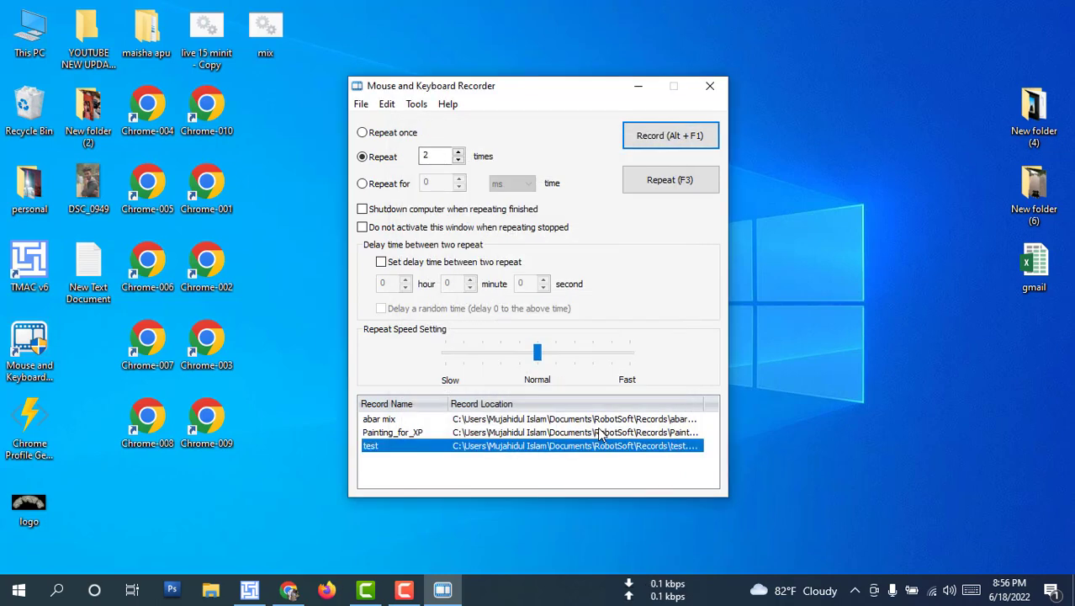
Step: Delete the Painting_for_XP record from the record list and confirm removing its file
left_click(429, 433)
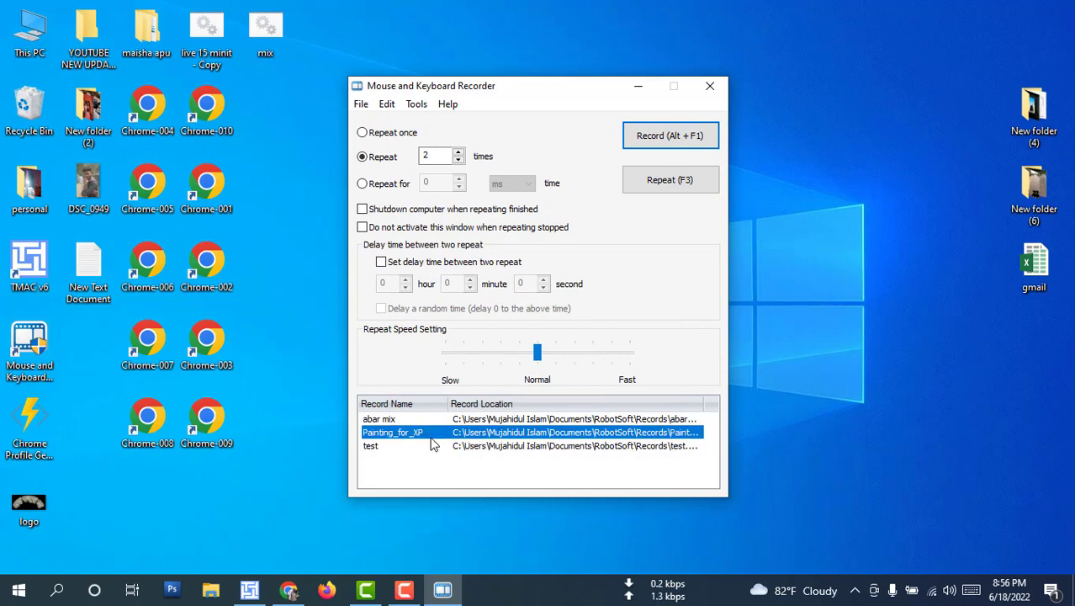
left_click(387, 104)
left_click(389, 145)
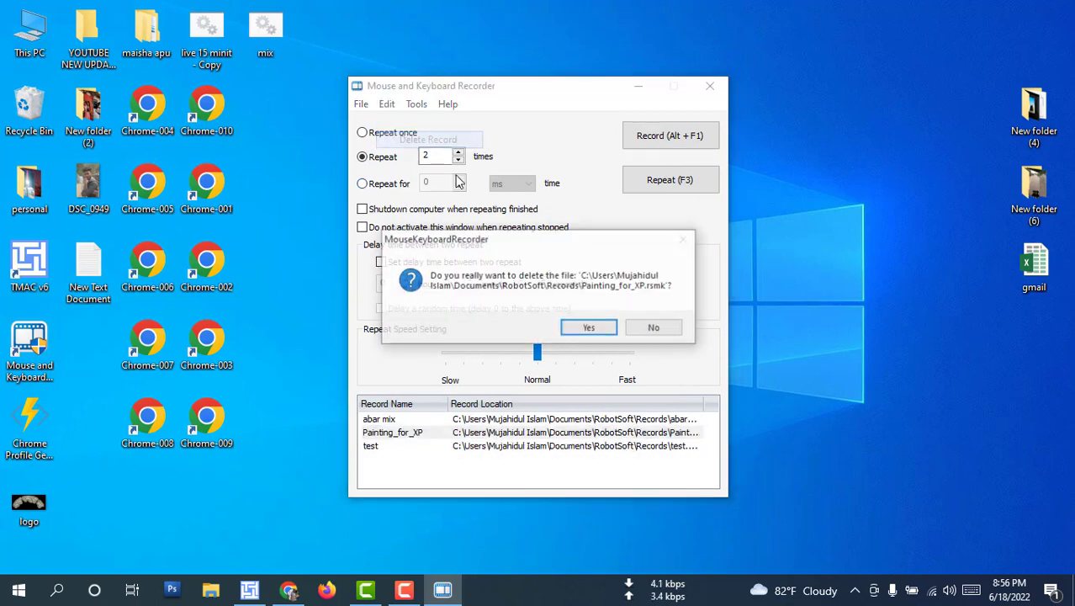
left_click(588, 326)
Step: Delete the test record from the record list and confirm removing its file
left_click(368, 433)
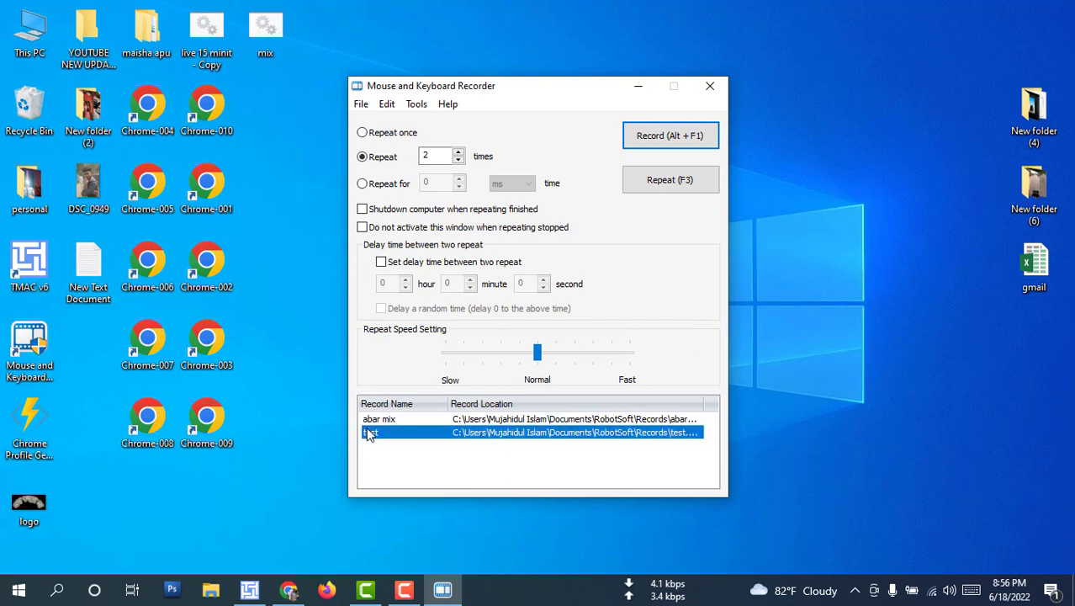
left_click(387, 104)
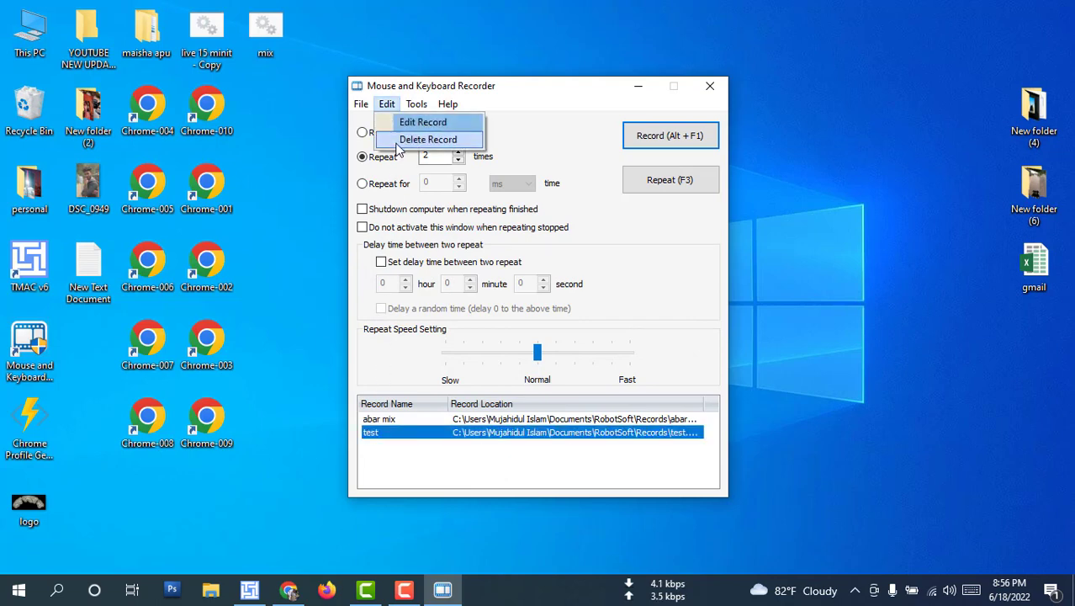
left_click(397, 143)
left_click(574, 328)
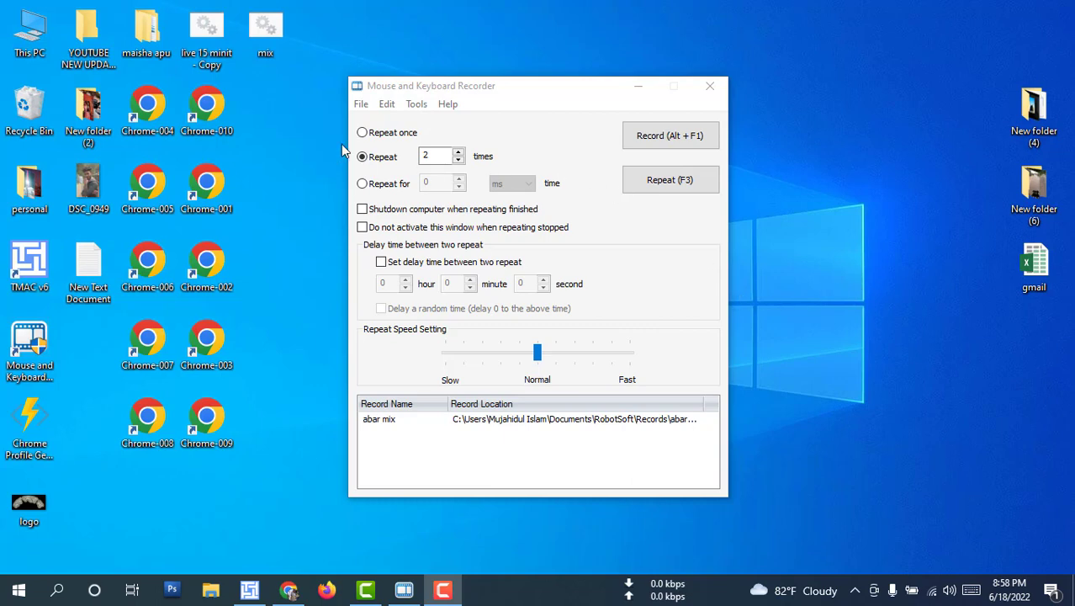
Step: Exit Mouse and Keyboard Recorder and refresh the desktop four times
left_click(361, 104)
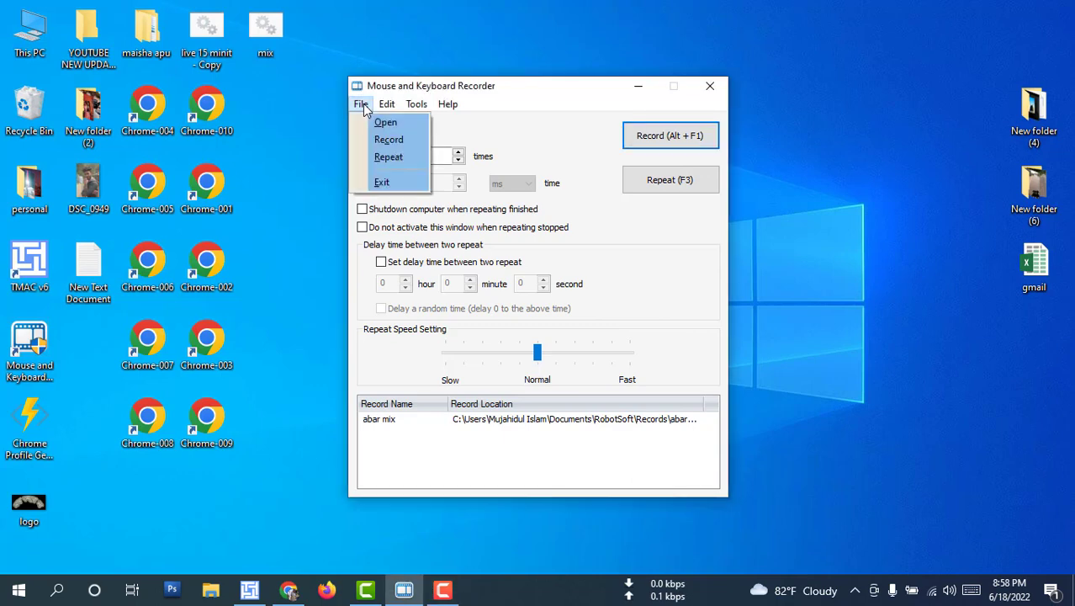
left_click(387, 184)
right_click(418, 128)
left_click(494, 174)
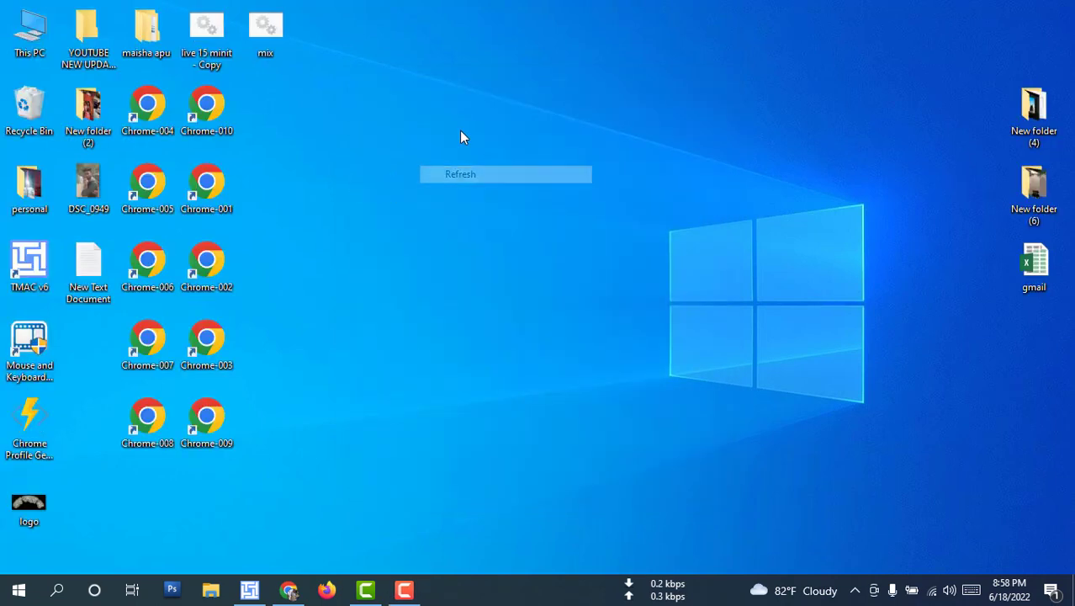
right_click(460, 134)
left_click(485, 175)
right_click(463, 148)
left_click(485, 193)
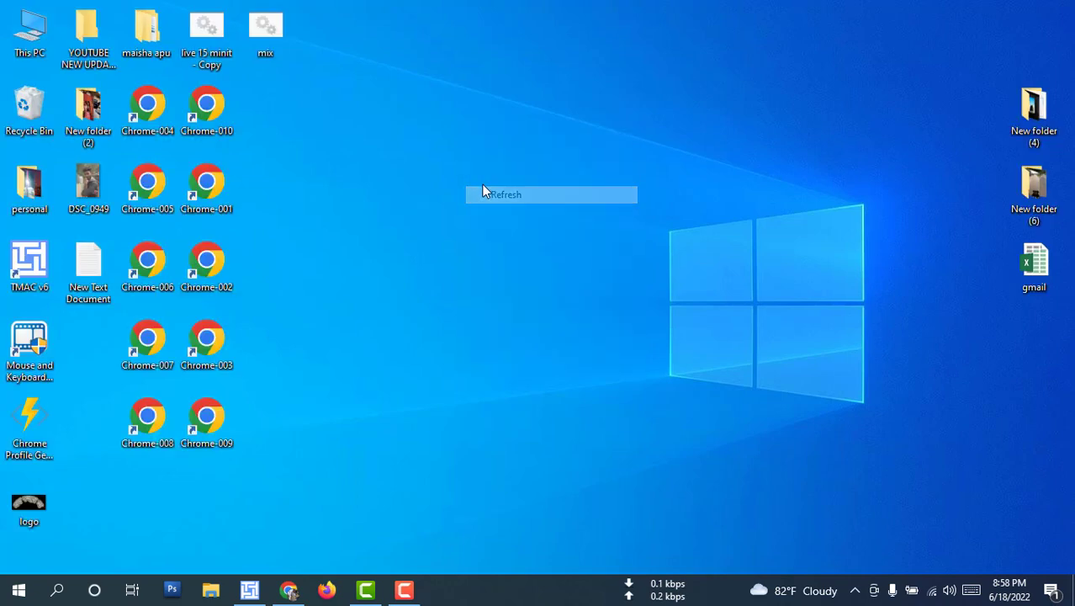
right_click(480, 170)
left_click(503, 212)
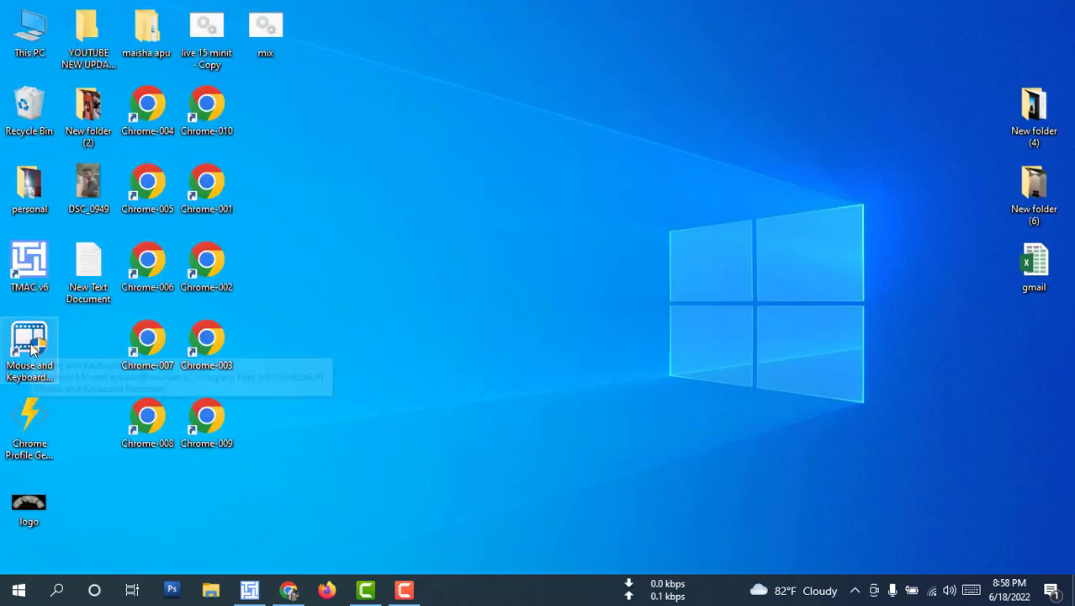
Step: Launch Mouse and Keyboard Recorder from the desktop and start replaying the abar mix record with two repeats
double_click(31, 350)
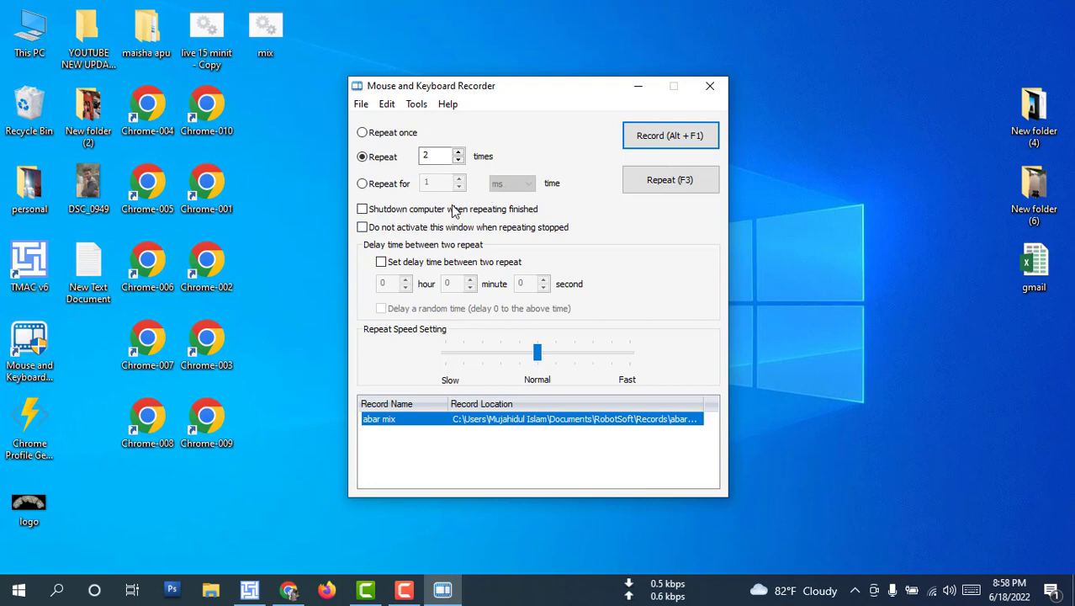
left_click(385, 436)
left_click(416, 421)
key("F3")
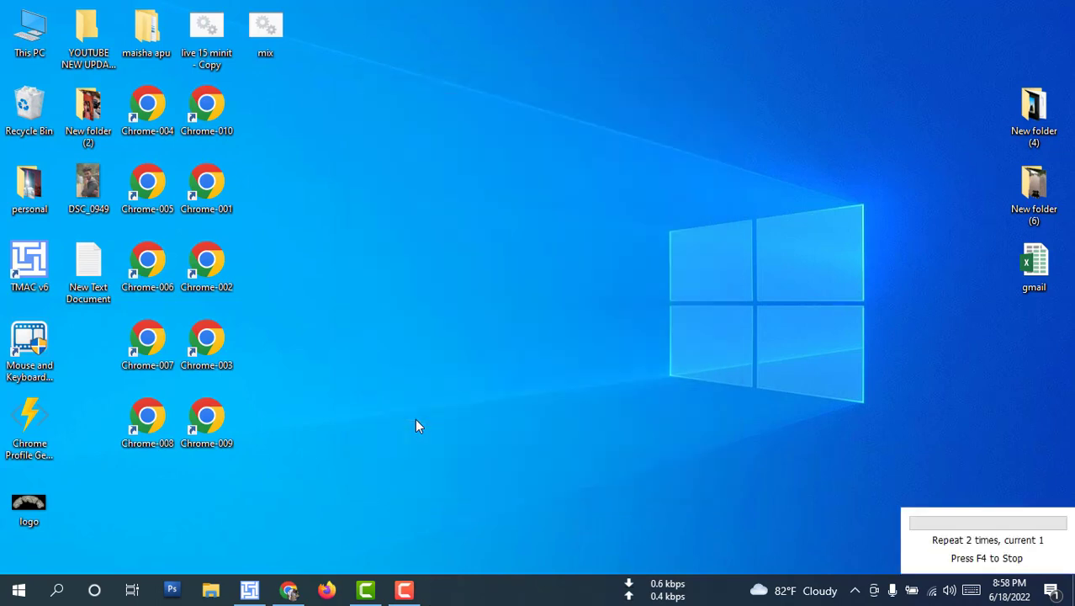
Step: Switch to Technitium MAC Address Changer, apply a random MAC address to the Wi-Fi connection, and minimize the window
left_click(249, 589)
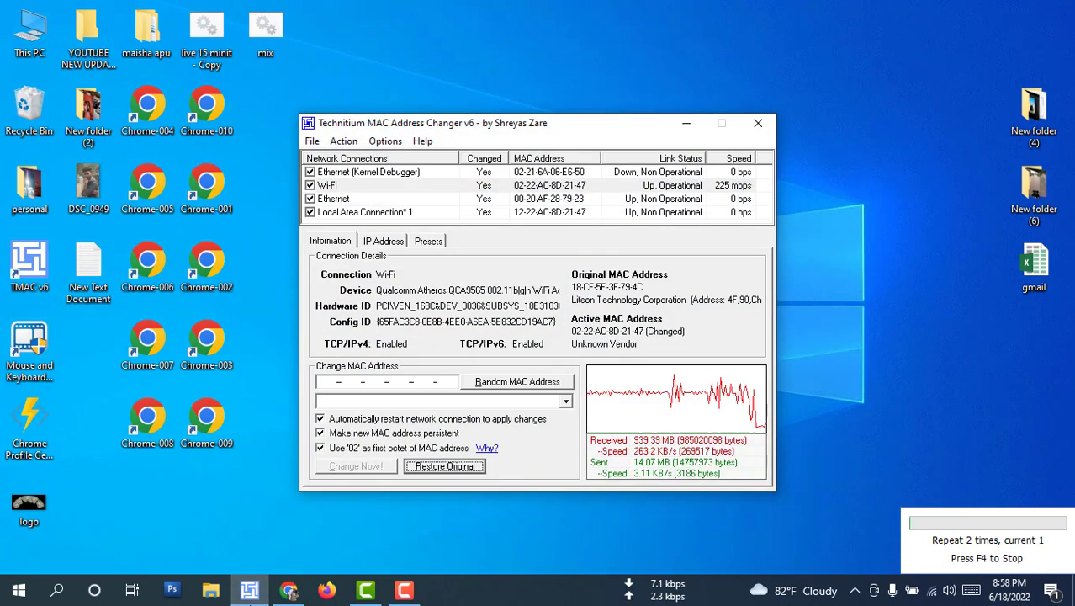
left_click(528, 382)
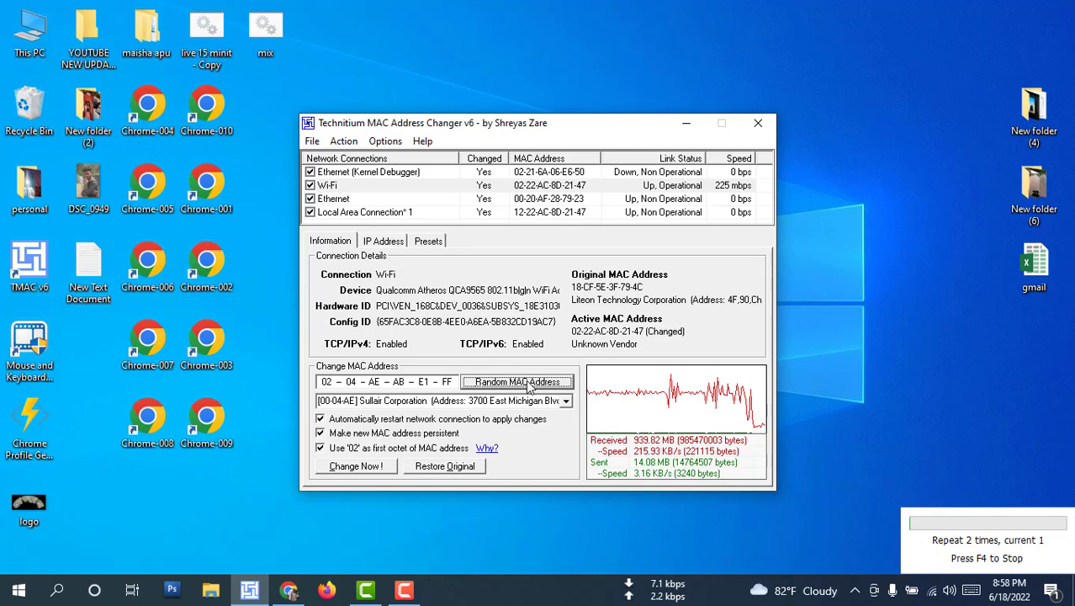
left_click(354, 187)
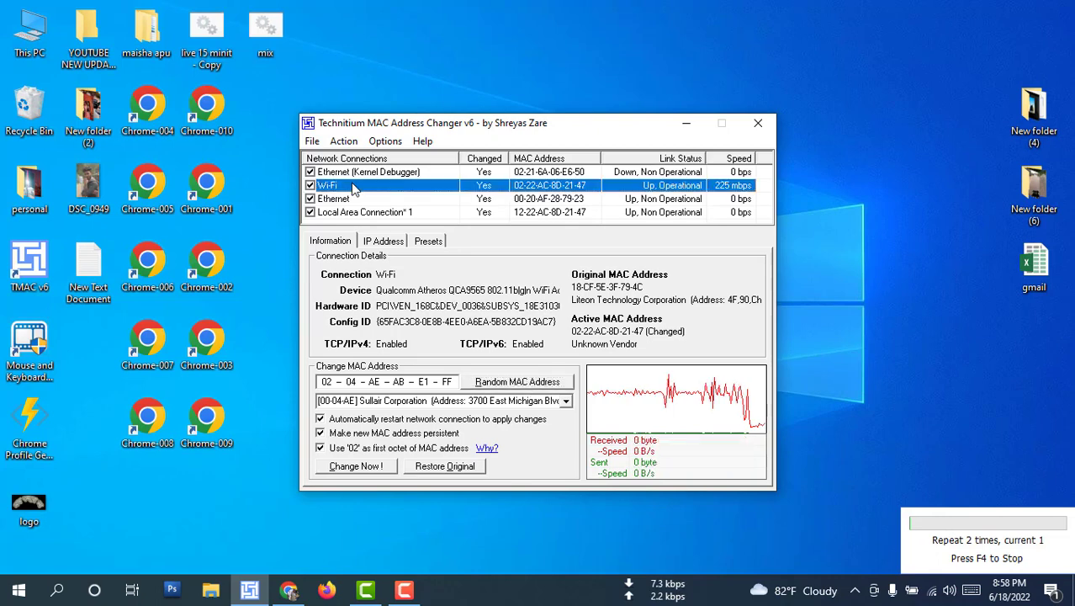
left_click(354, 468)
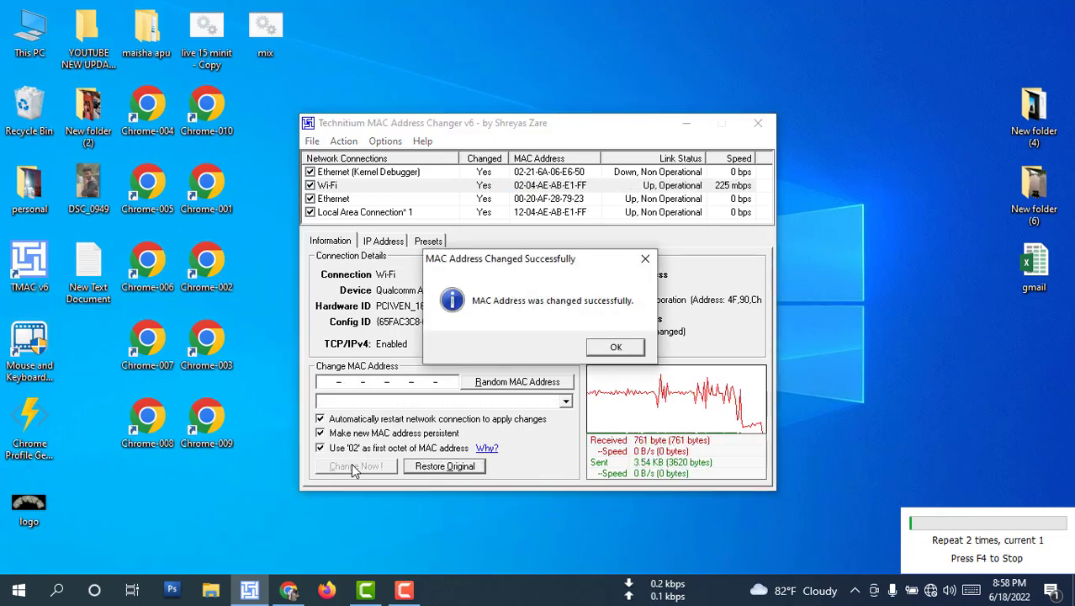
left_click(615, 349)
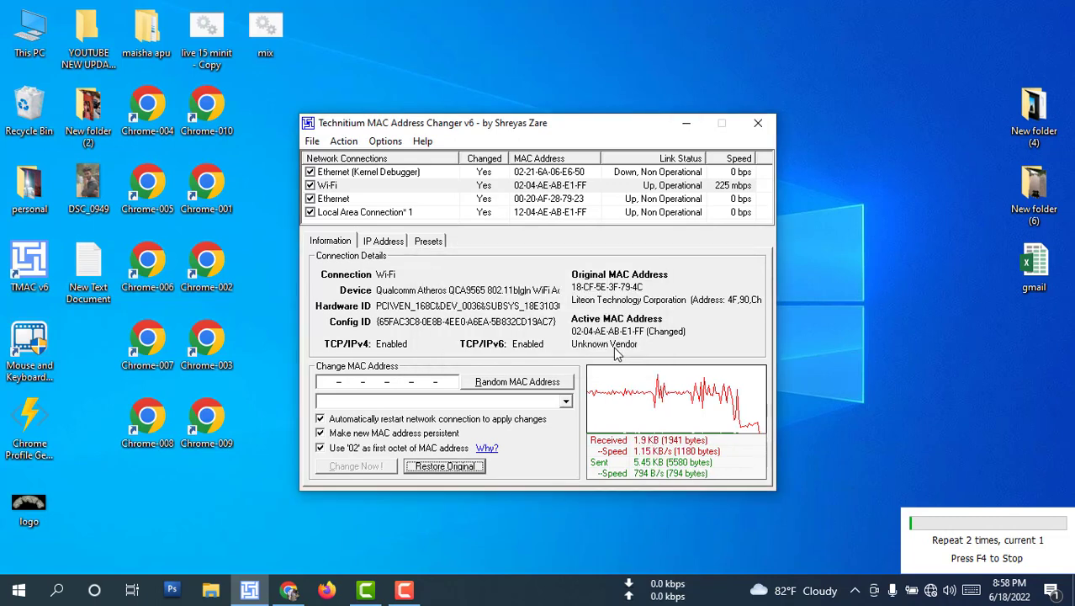
left_click(683, 124)
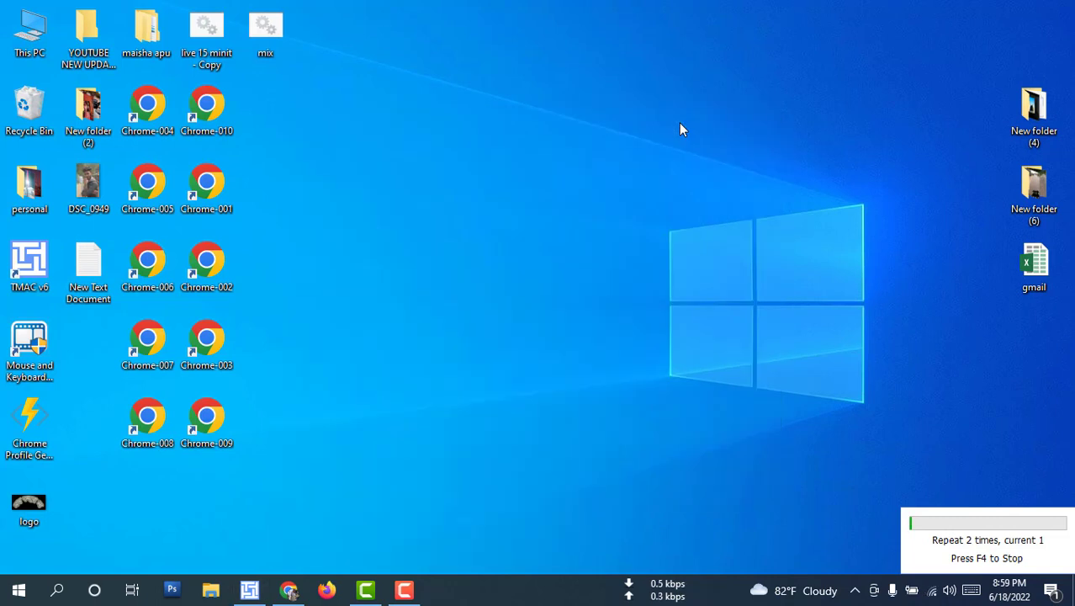
Step: Run the desktop's mix batch file to open a YouTube video in chrome-001
double_click(265, 30)
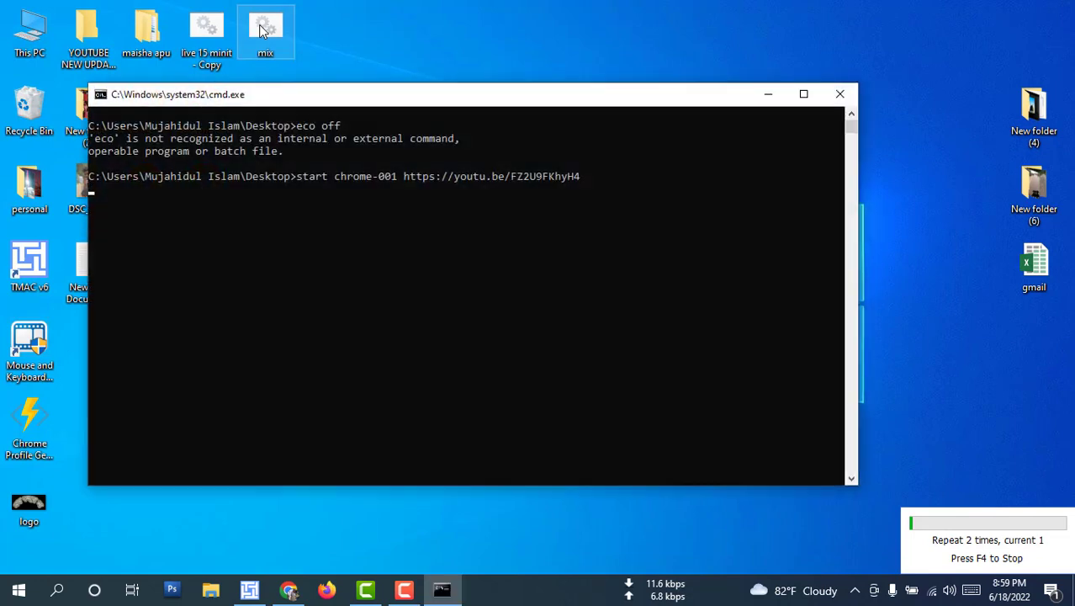